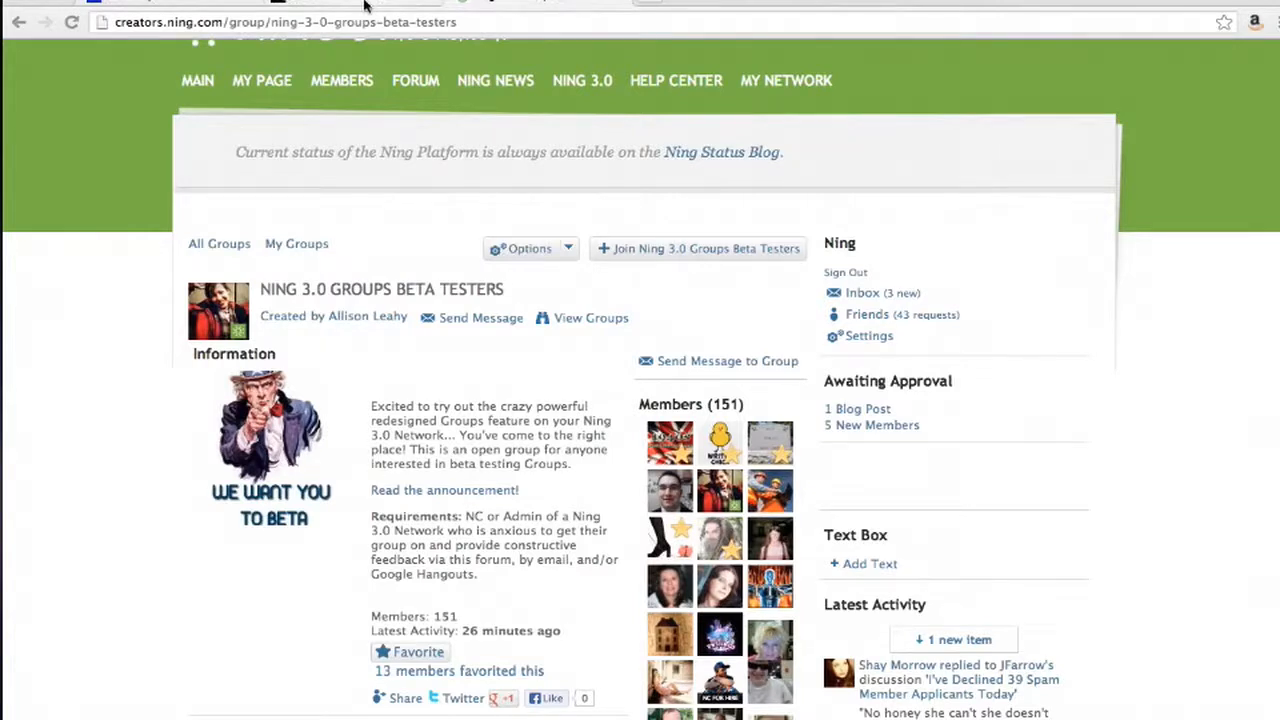
# - Switch to the indoormusicfestivals site's page manager and add a new page of type Group Hub
pyautogui.click(365, 5)
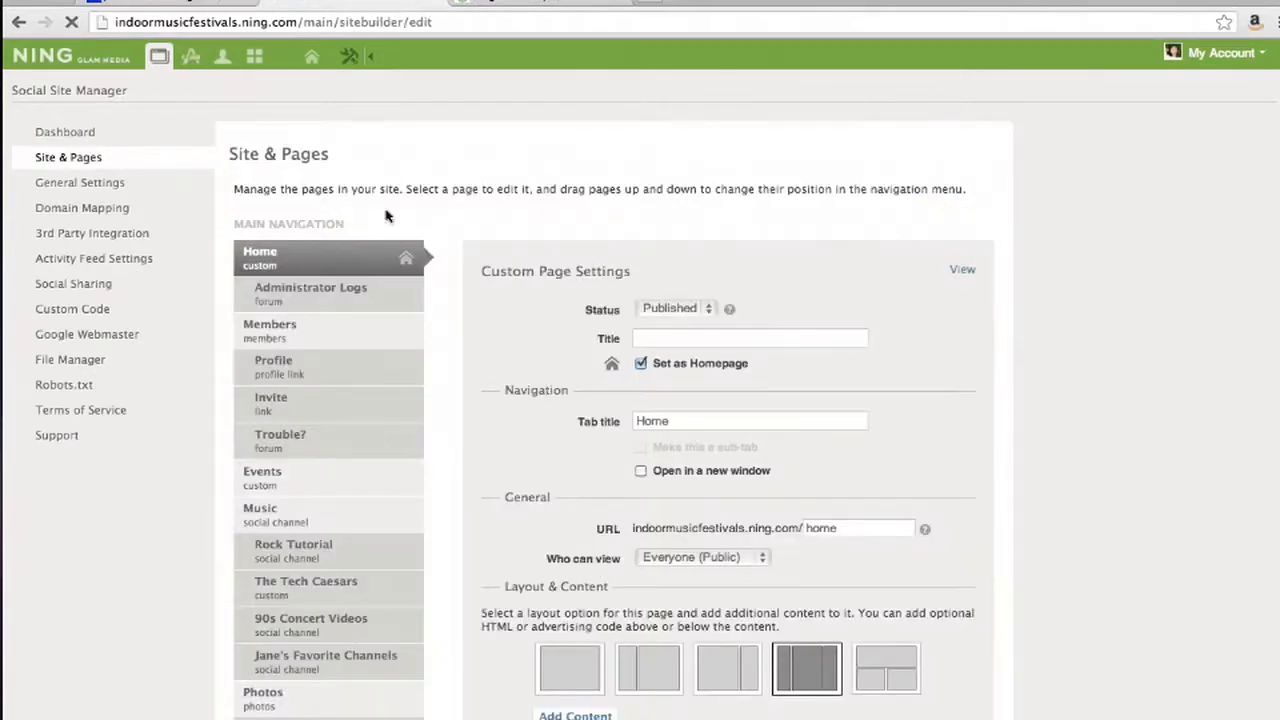
pyautogui.scroll(-10, 426, 331)
pyautogui.click(306, 317)
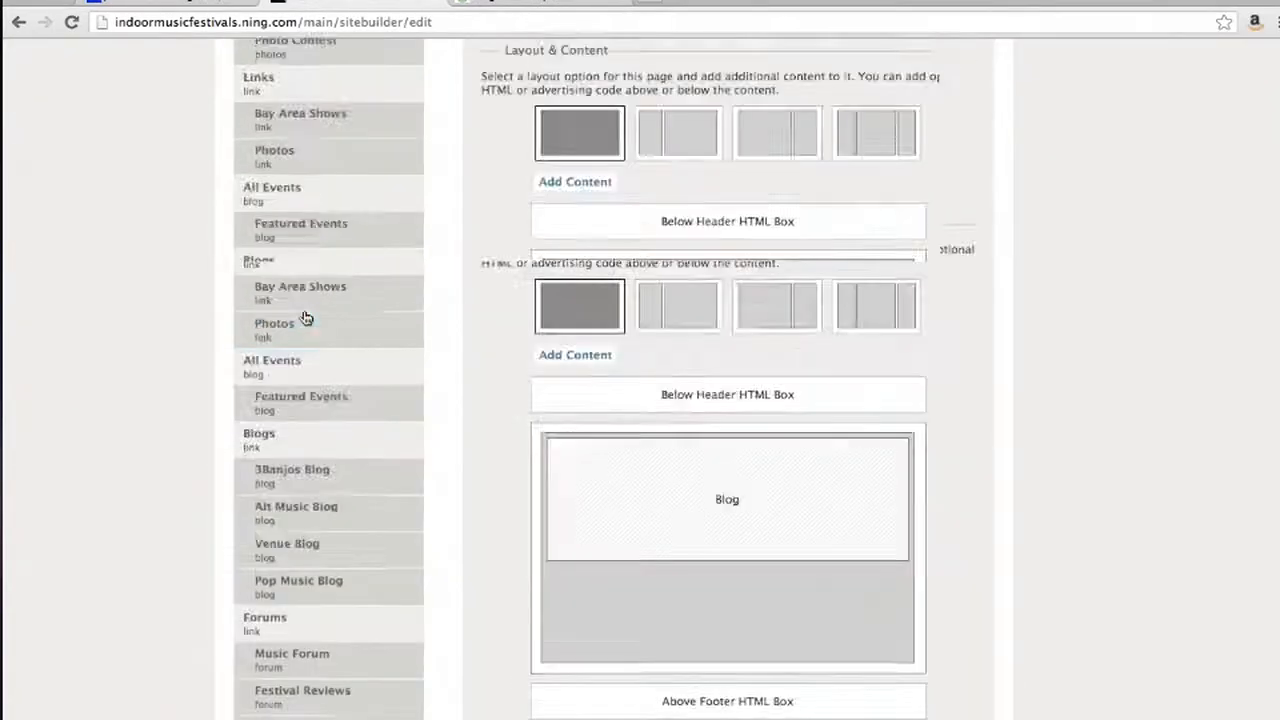
pyautogui.click(712, 125)
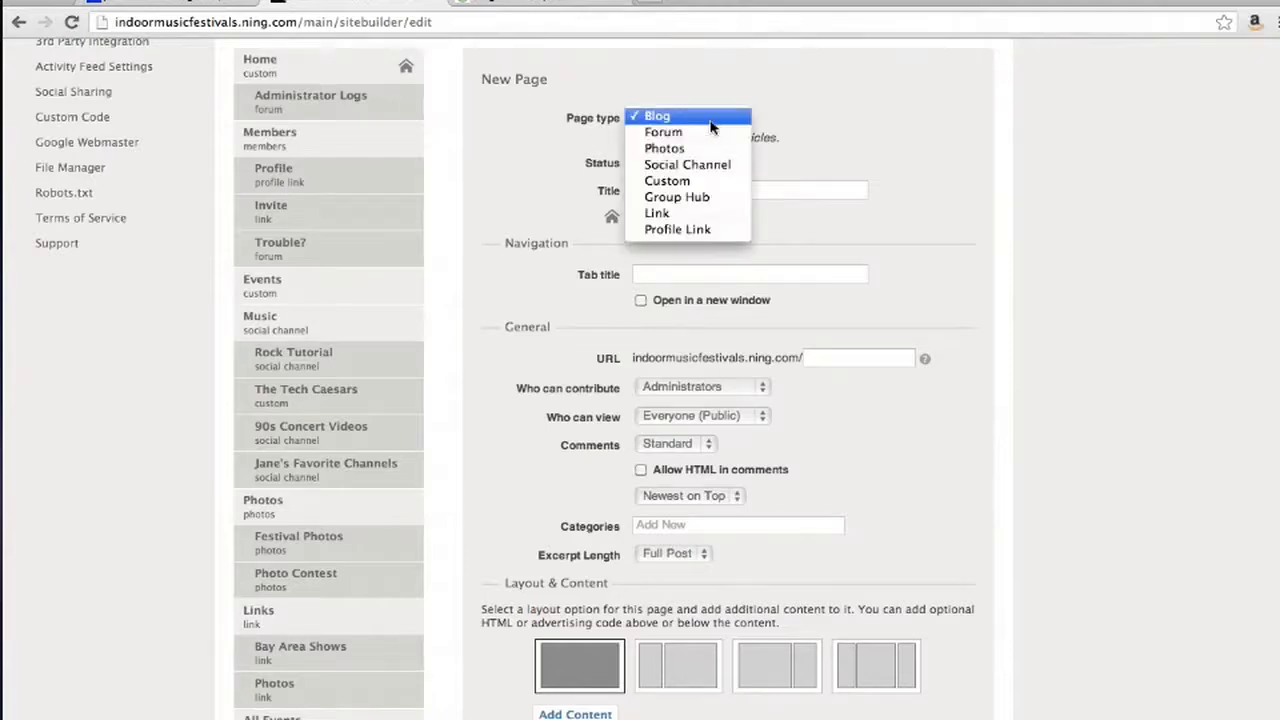
pyautogui.click(692, 198)
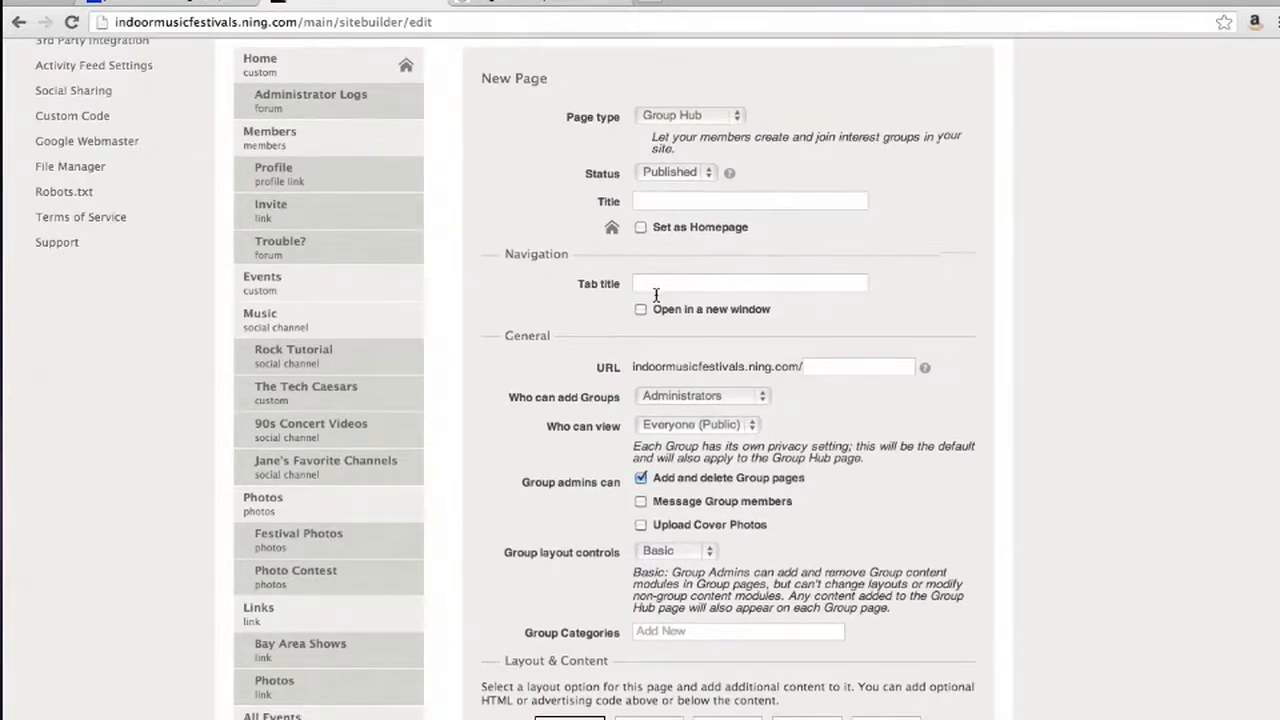
# - Title the new Group Hub page "IMF Groups"
pyautogui.scroll(-1, 657, 294)
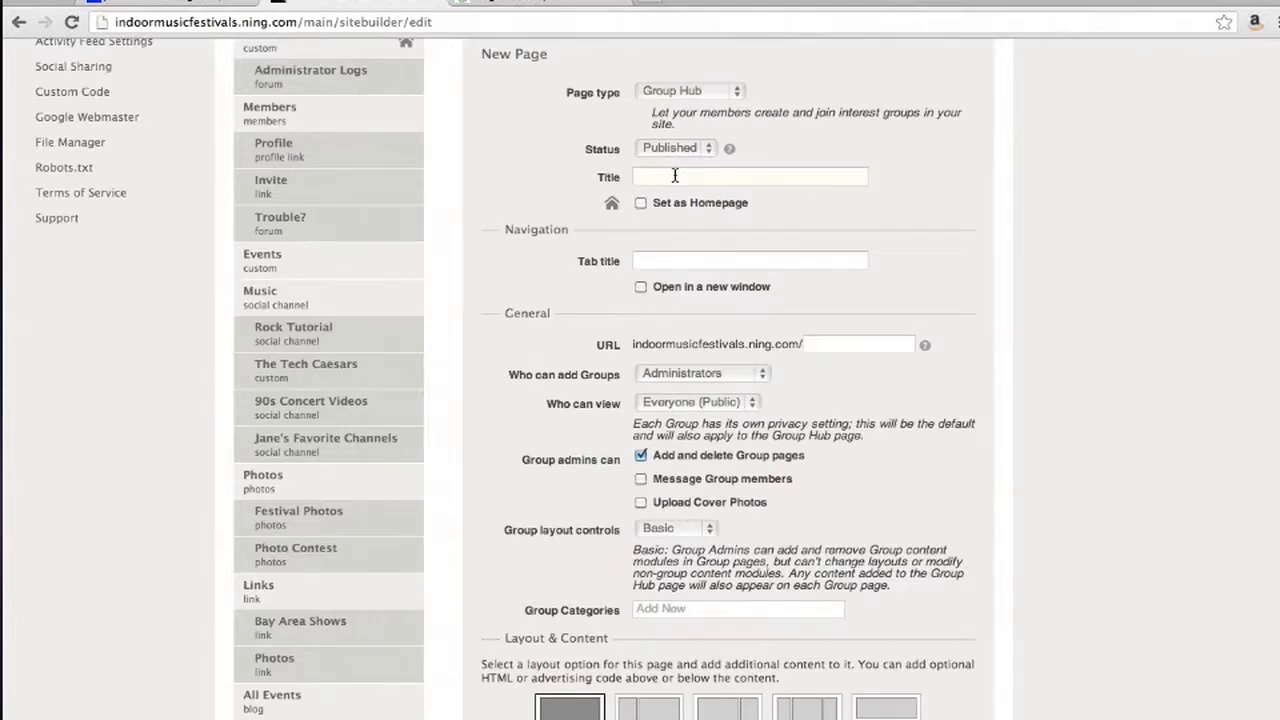
pyautogui.write('IMF Grp')
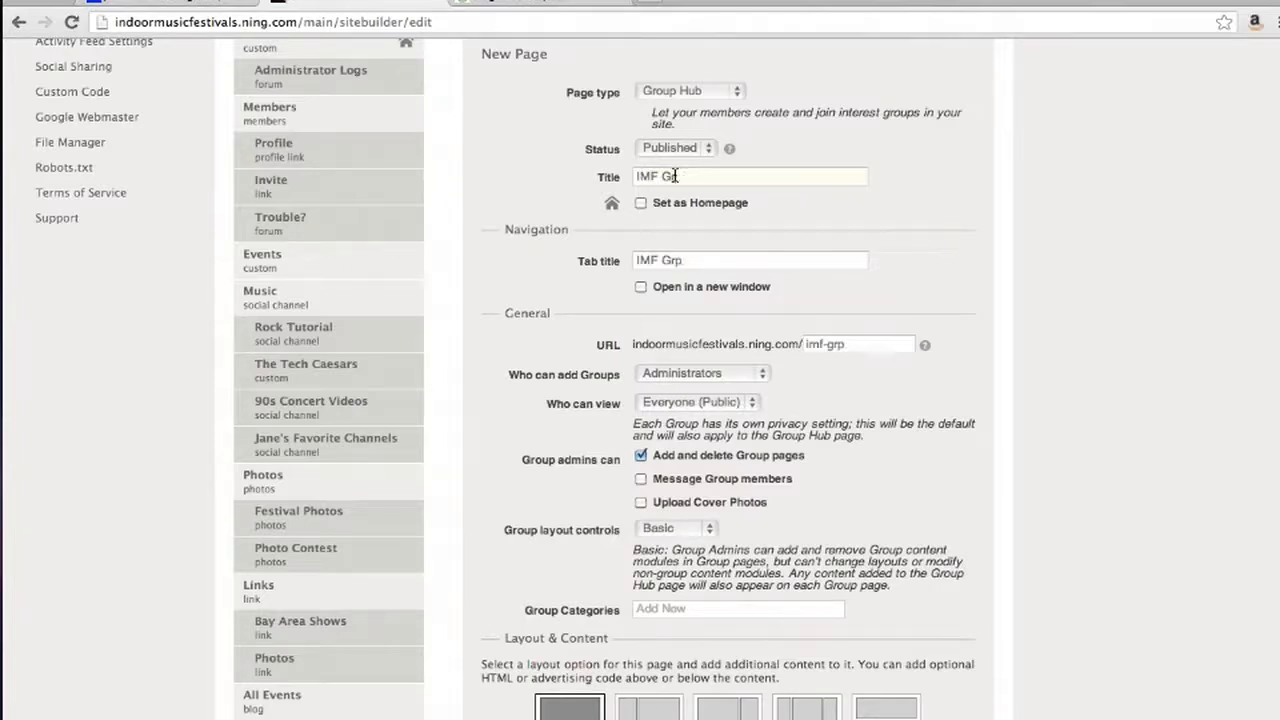
pyautogui.press('BackSpace')
pyautogui.write('oups')
pyautogui.scroll(-1, 770, 177)
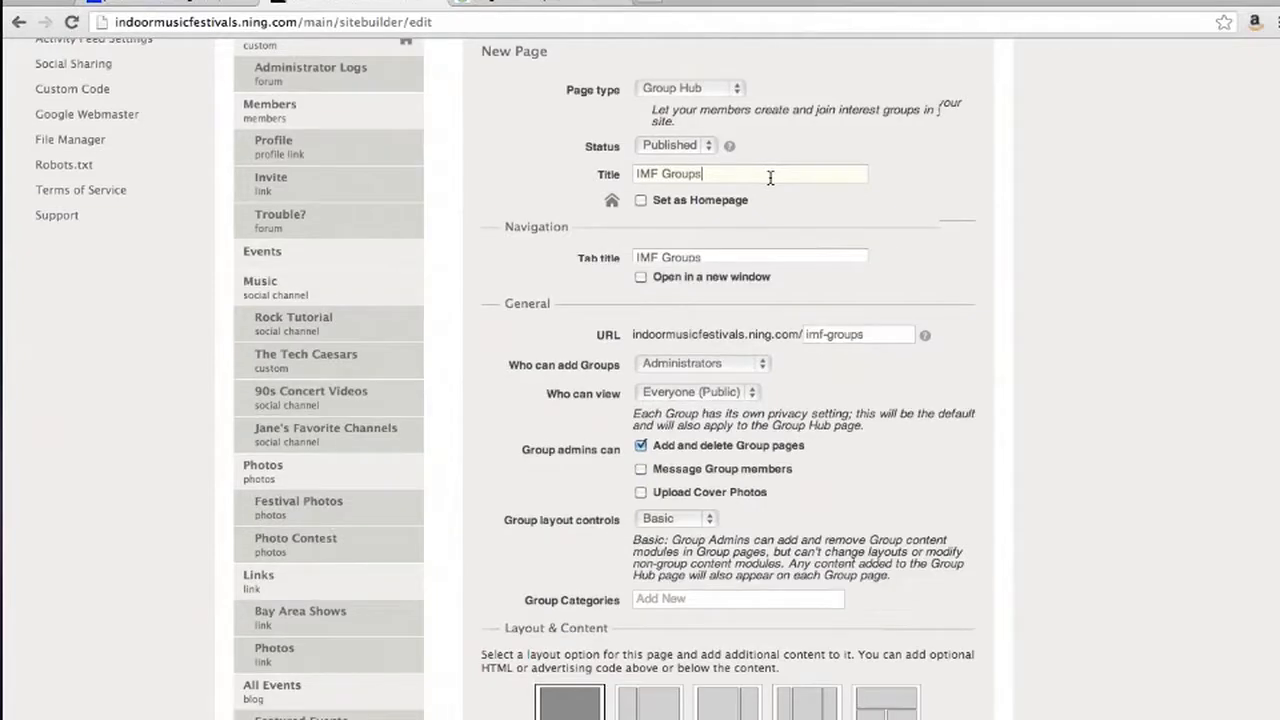
# - Review the available choices for who can add groups and who can view the Group Hub
pyautogui.scroll(-3, 770, 177)
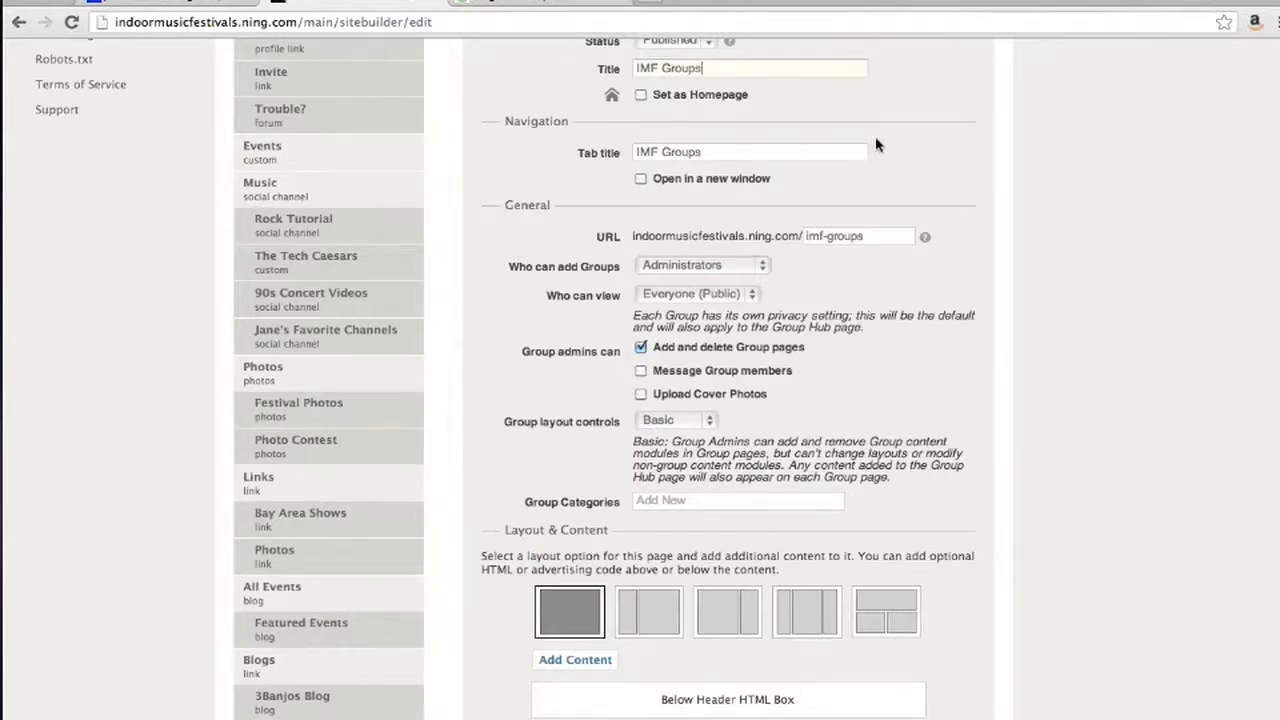
pyautogui.scroll(-1, 875, 146)
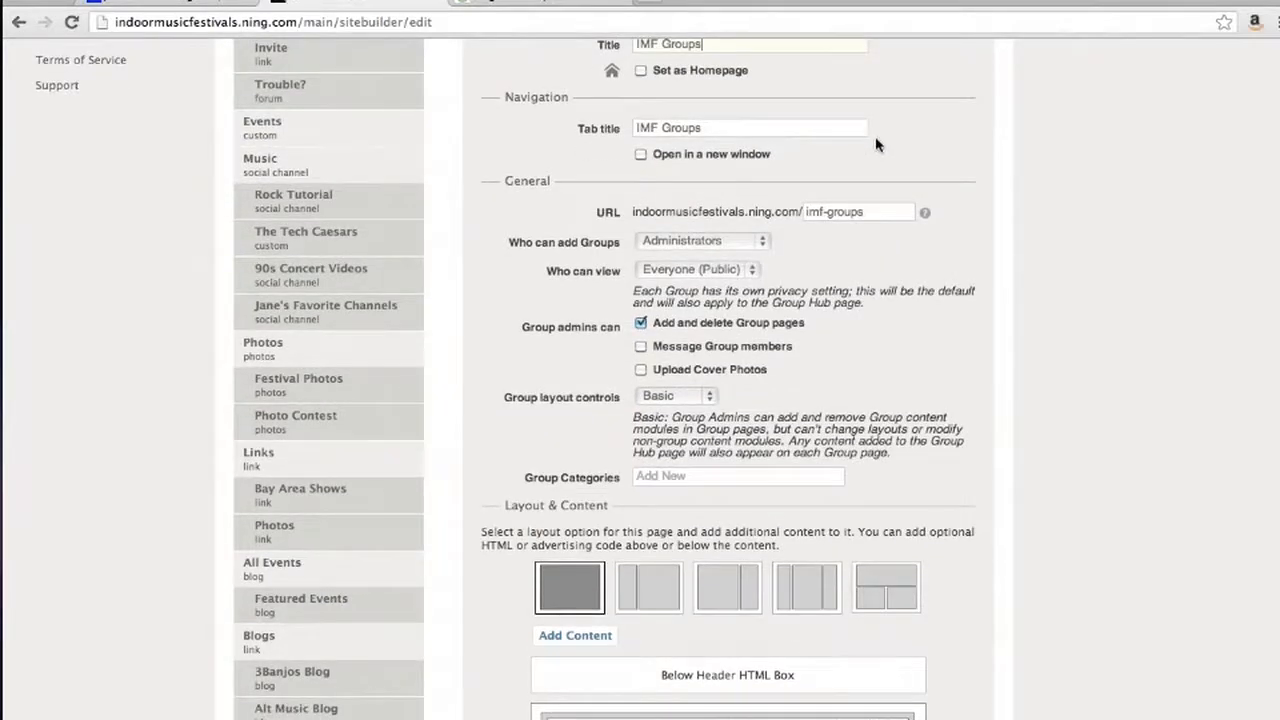
pyautogui.scroll(-1, 875, 146)
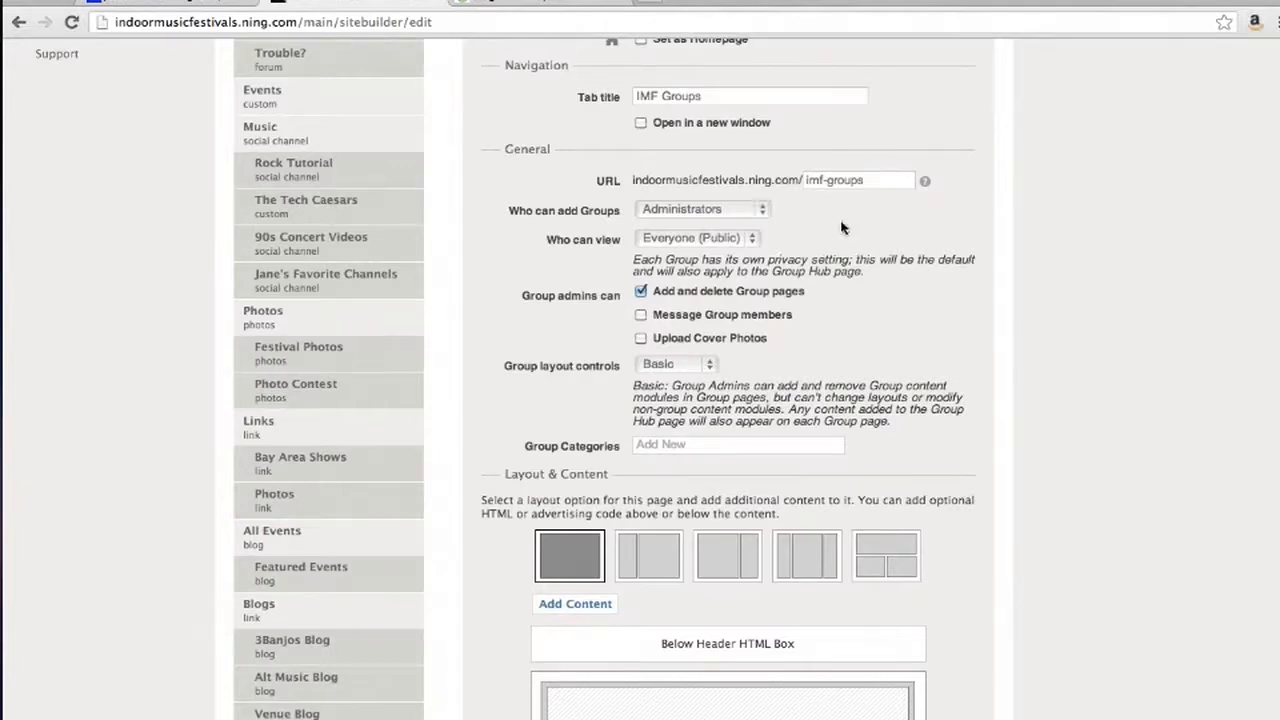
pyautogui.click(740, 210)
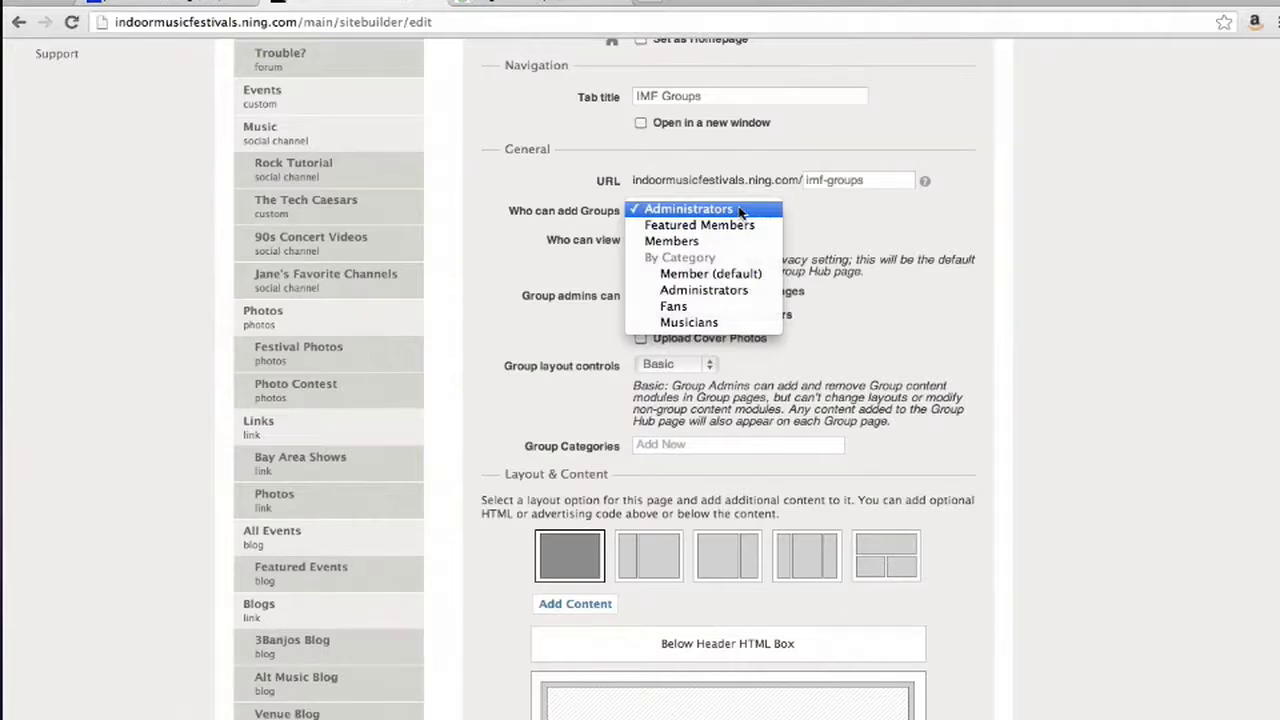
pyautogui.click(851, 228)
pyautogui.click(727, 245)
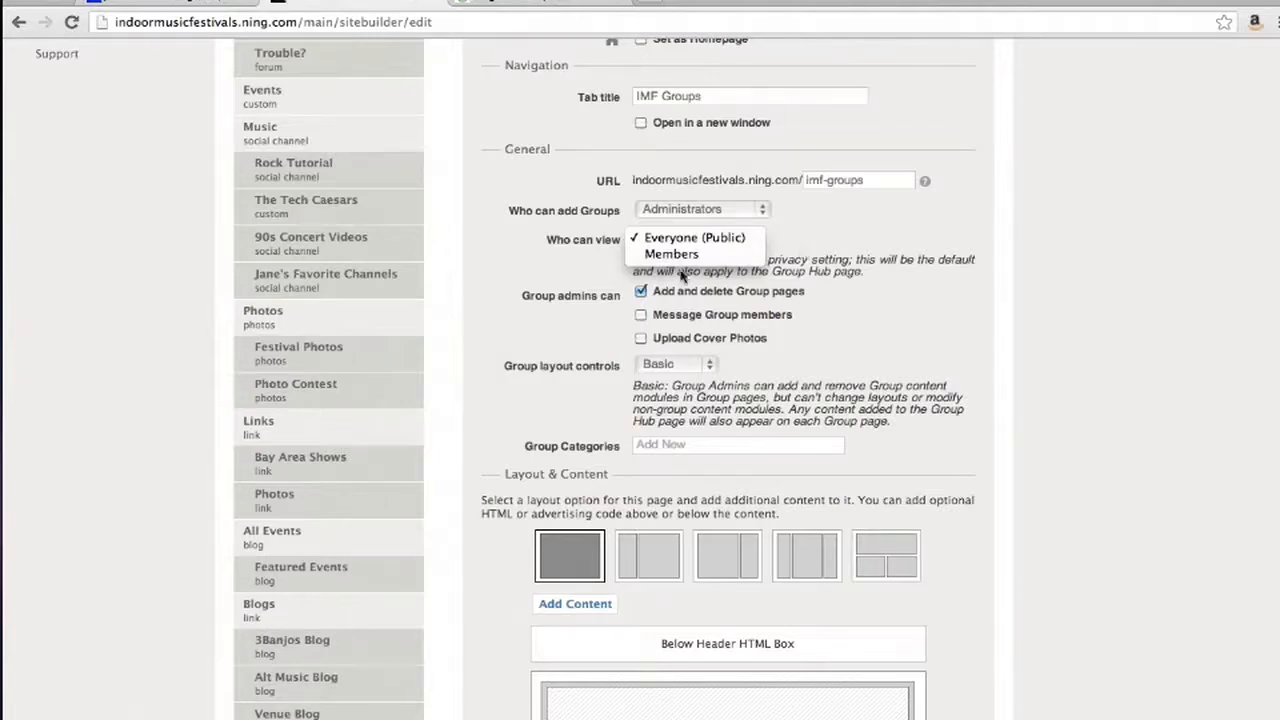
pyautogui.click(797, 233)
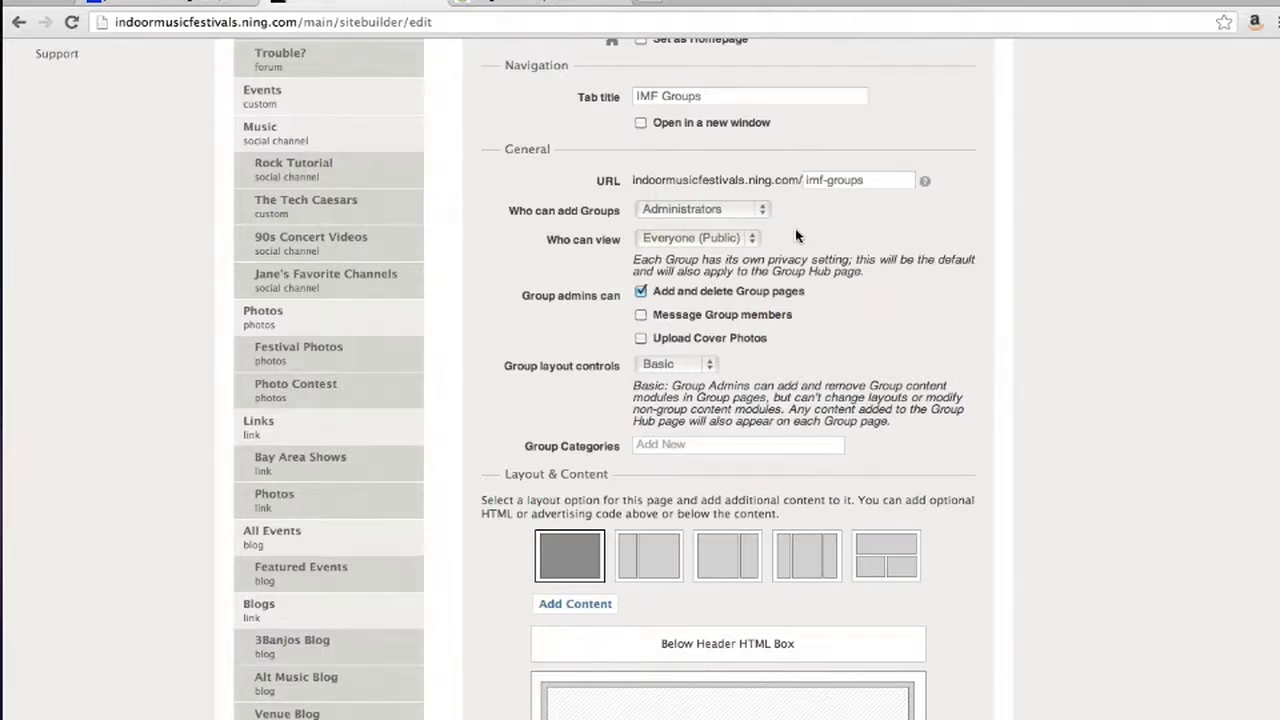
# - Allow group admins to message group members and upload cover photos
pyautogui.scroll(-2, 787, 272)
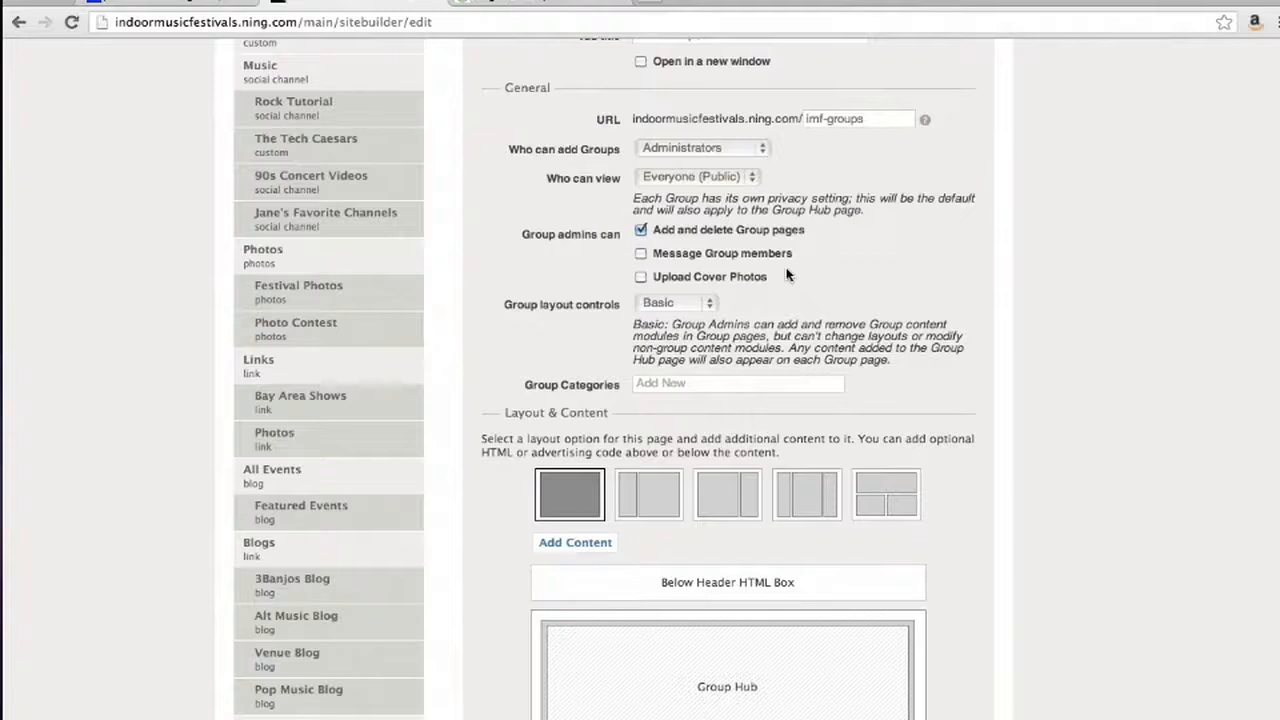
pyautogui.click(641, 254)
pyautogui.click(641, 277)
# - Set the group layout controls to Complete after trying the Advanced option
pyautogui.scroll(-3, 883, 271)
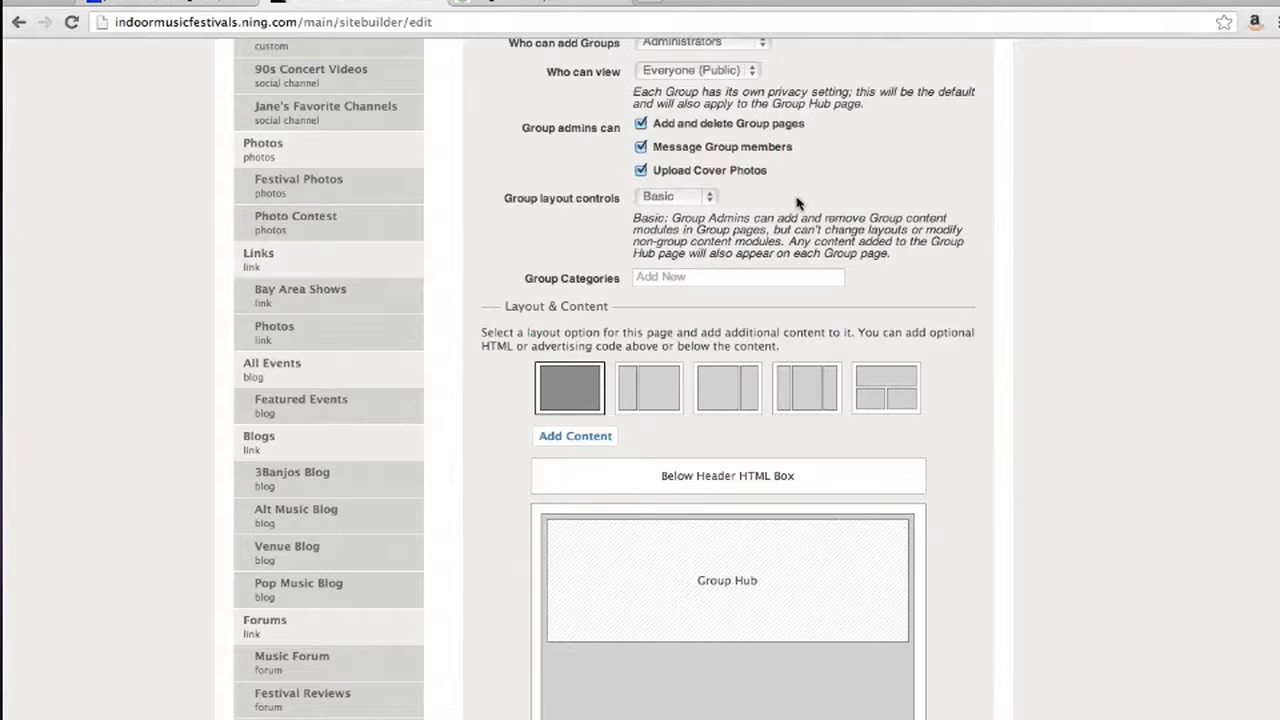
pyautogui.click(712, 199)
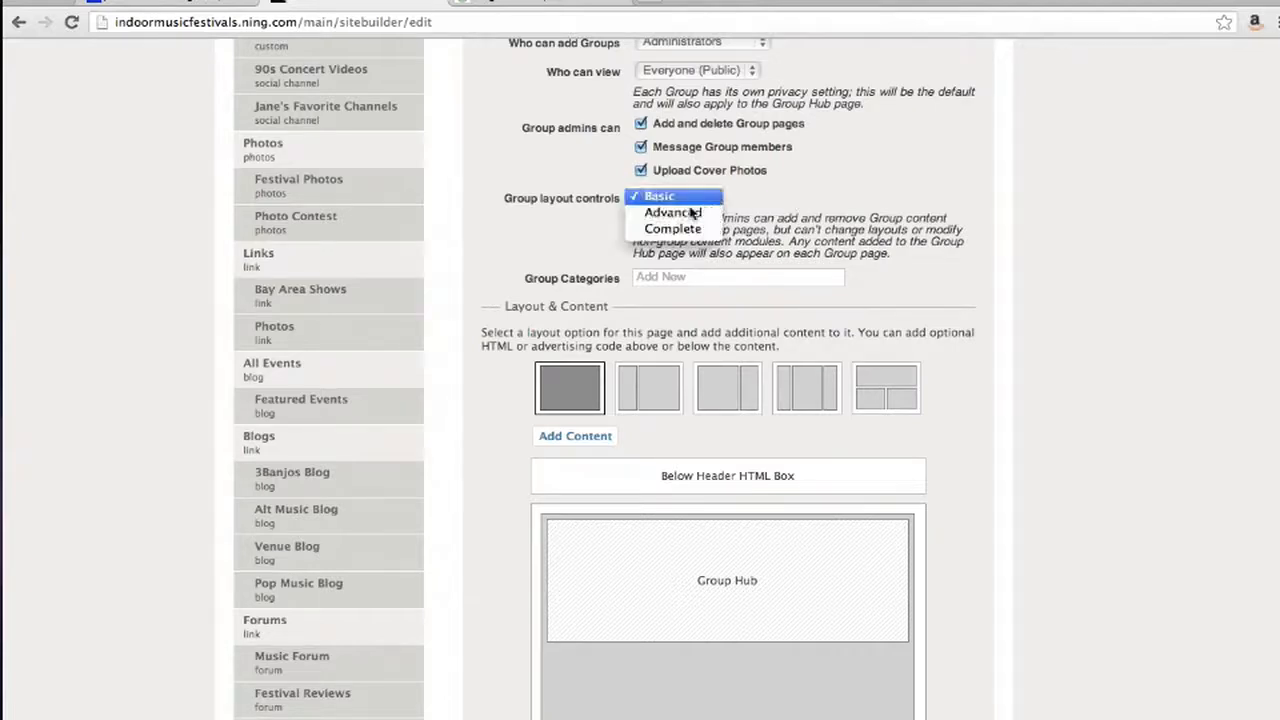
pyautogui.click(690, 213)
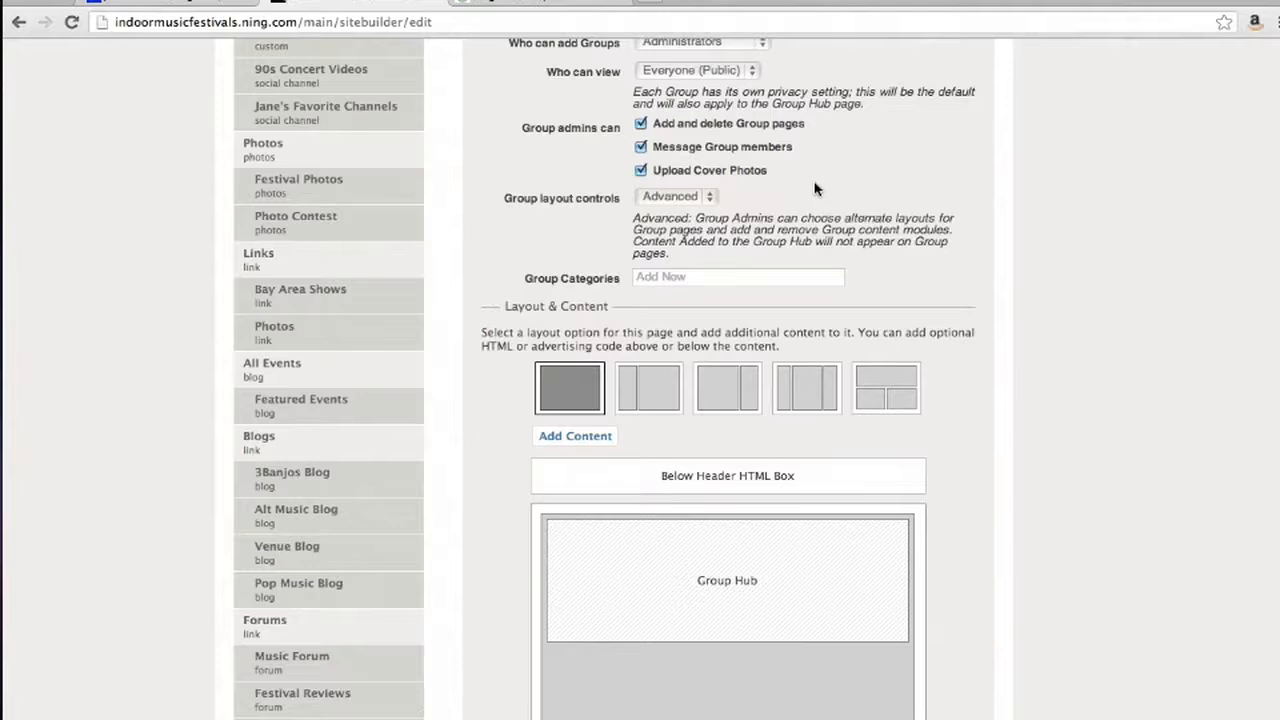
pyautogui.click(705, 196)
pyautogui.click(688, 211)
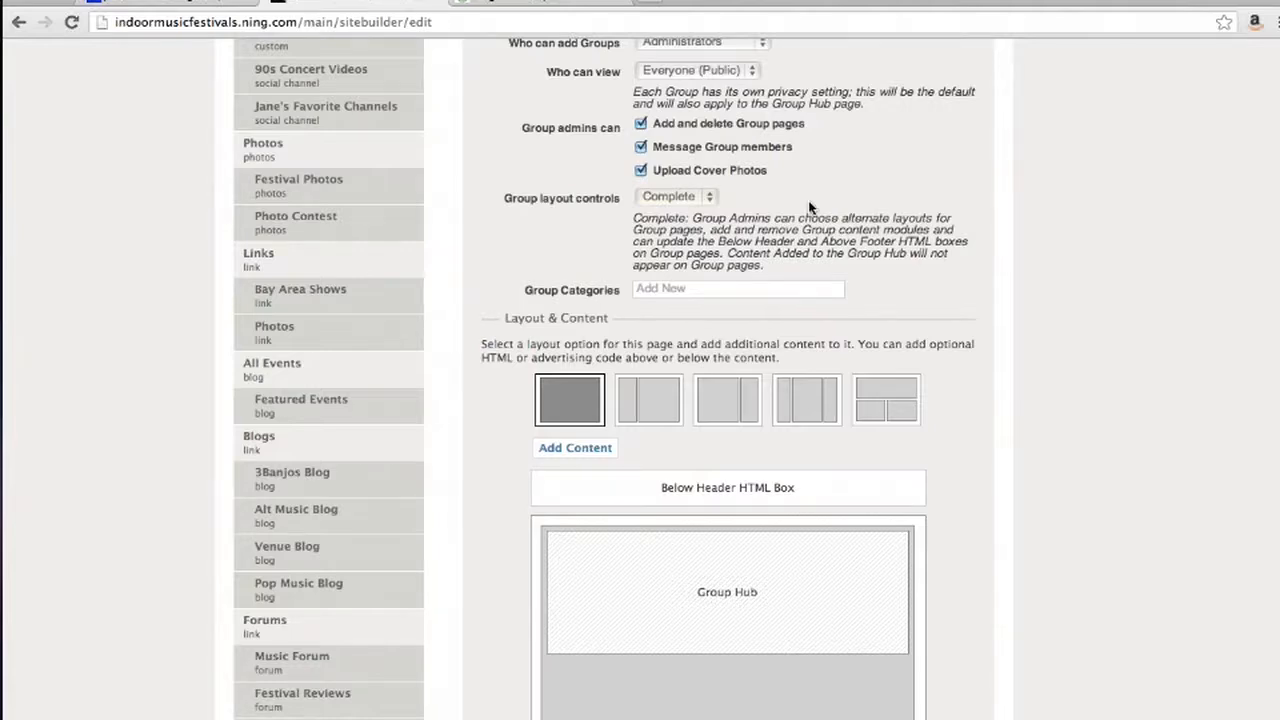
# - Add the group categories Indie, Rock, New Age, Country and Hip Hop
pyautogui.click(728, 294)
pyautogui.write('Indie')
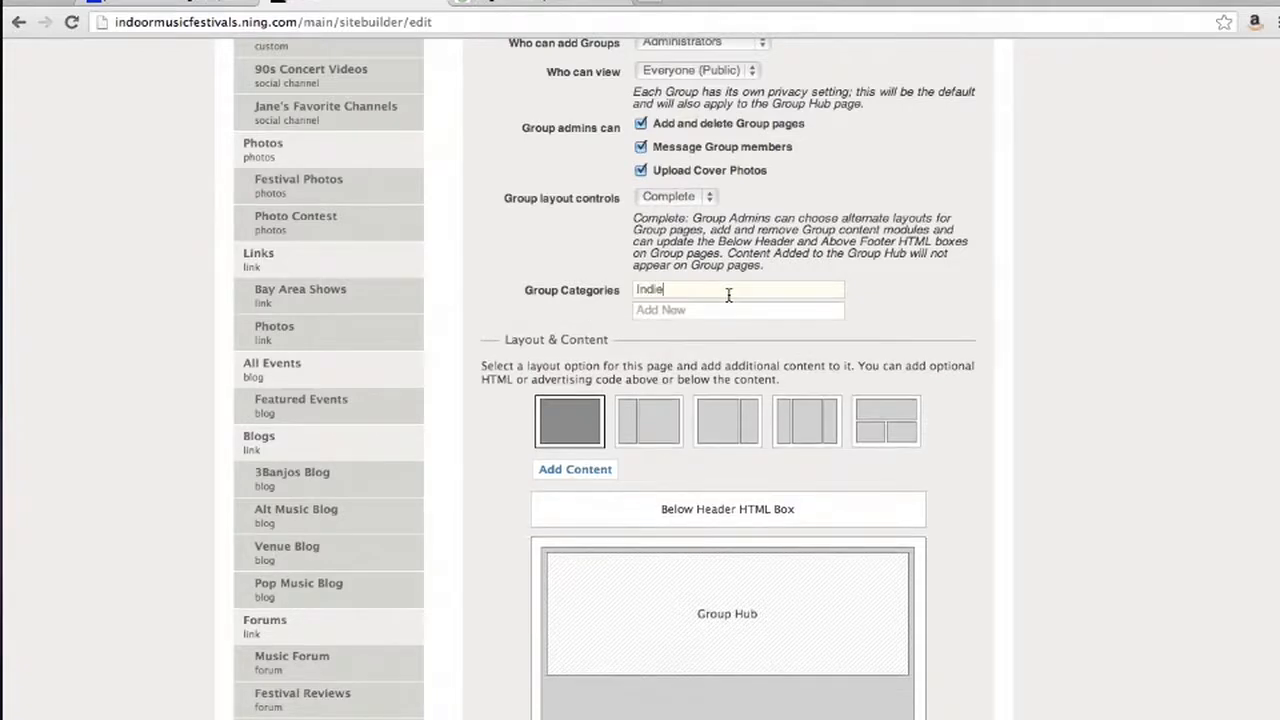
pyautogui.press('Tab')
pyautogui.write('Rock')
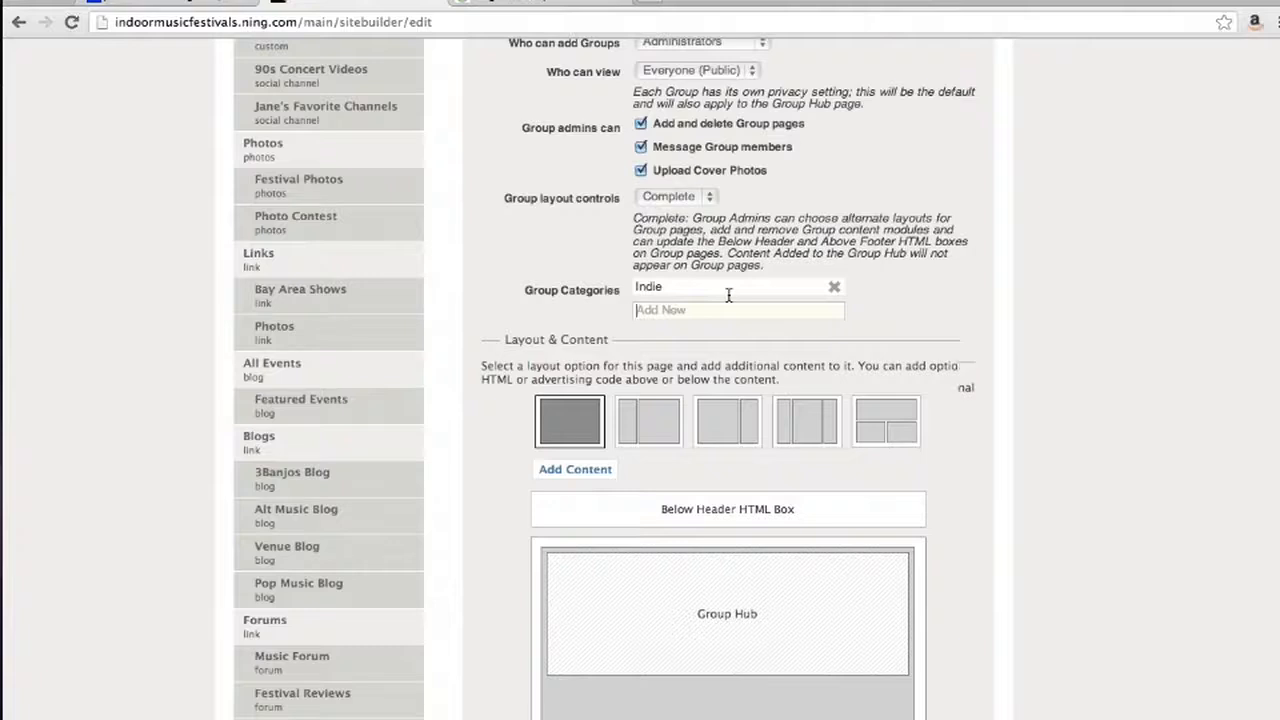
pyautogui.press('Tab')
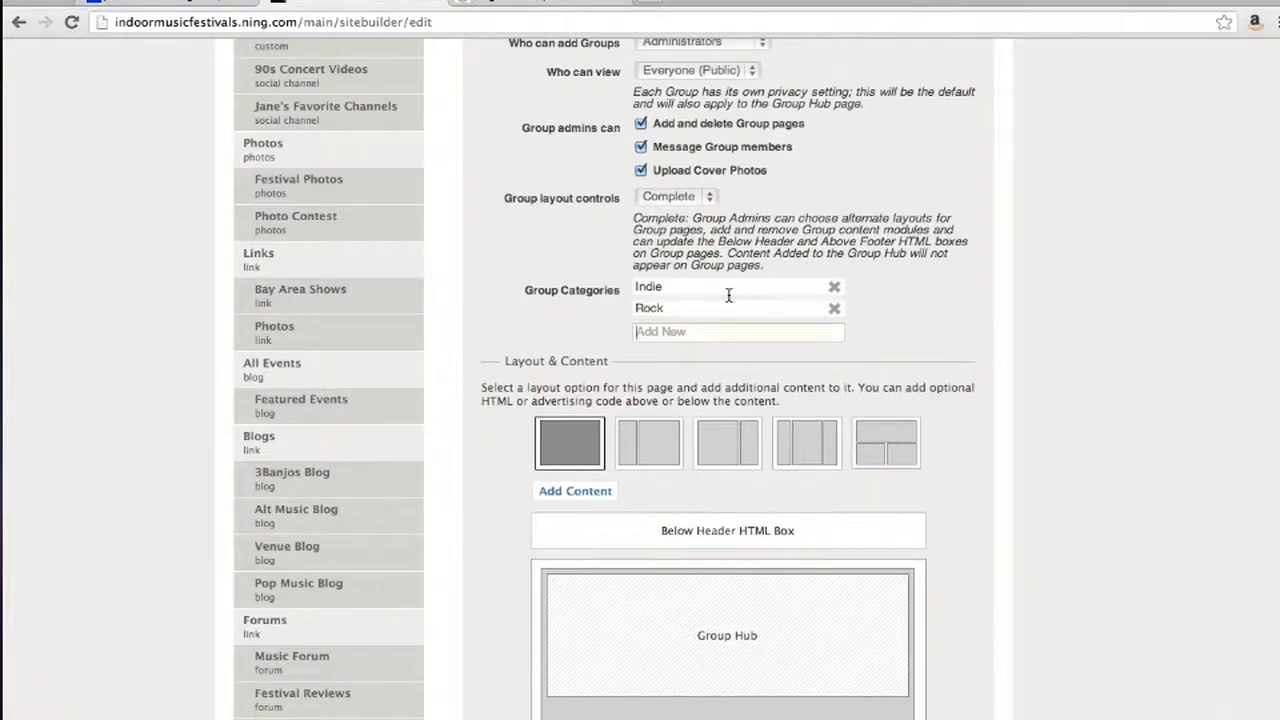
pyautogui.write('New Age')
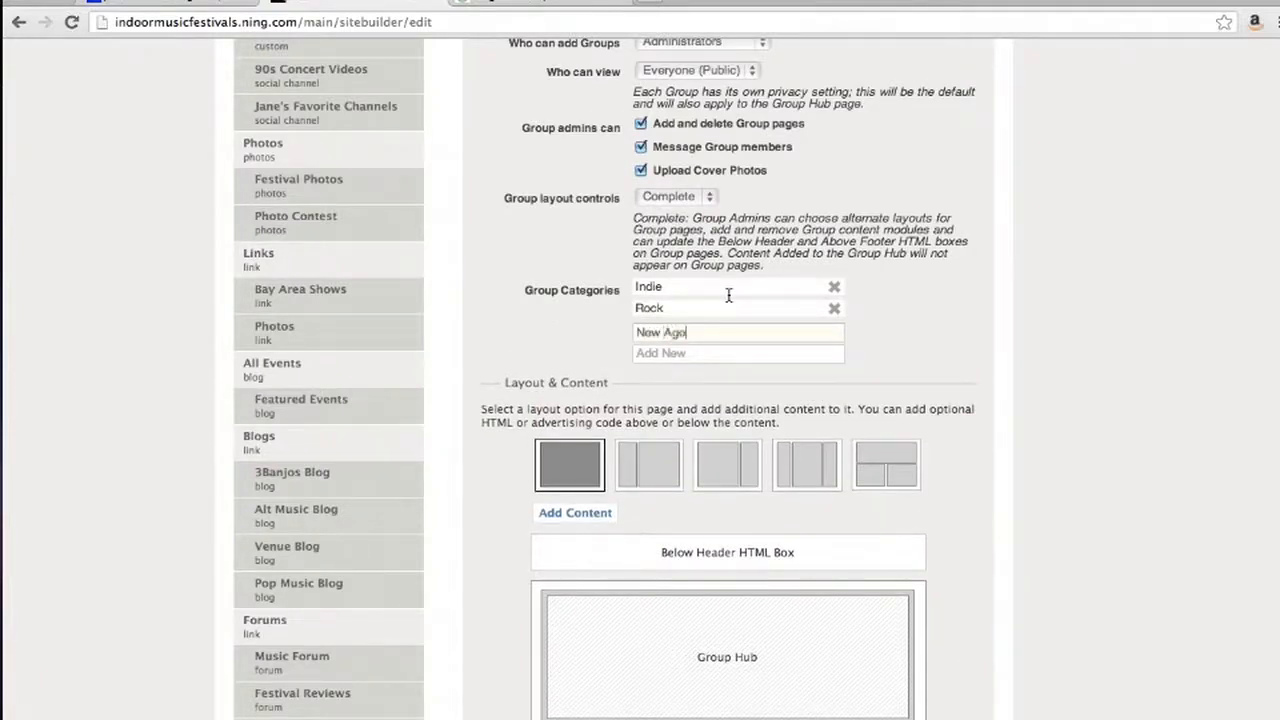
pyautogui.press('Tab')
pyautogui.write('Country')
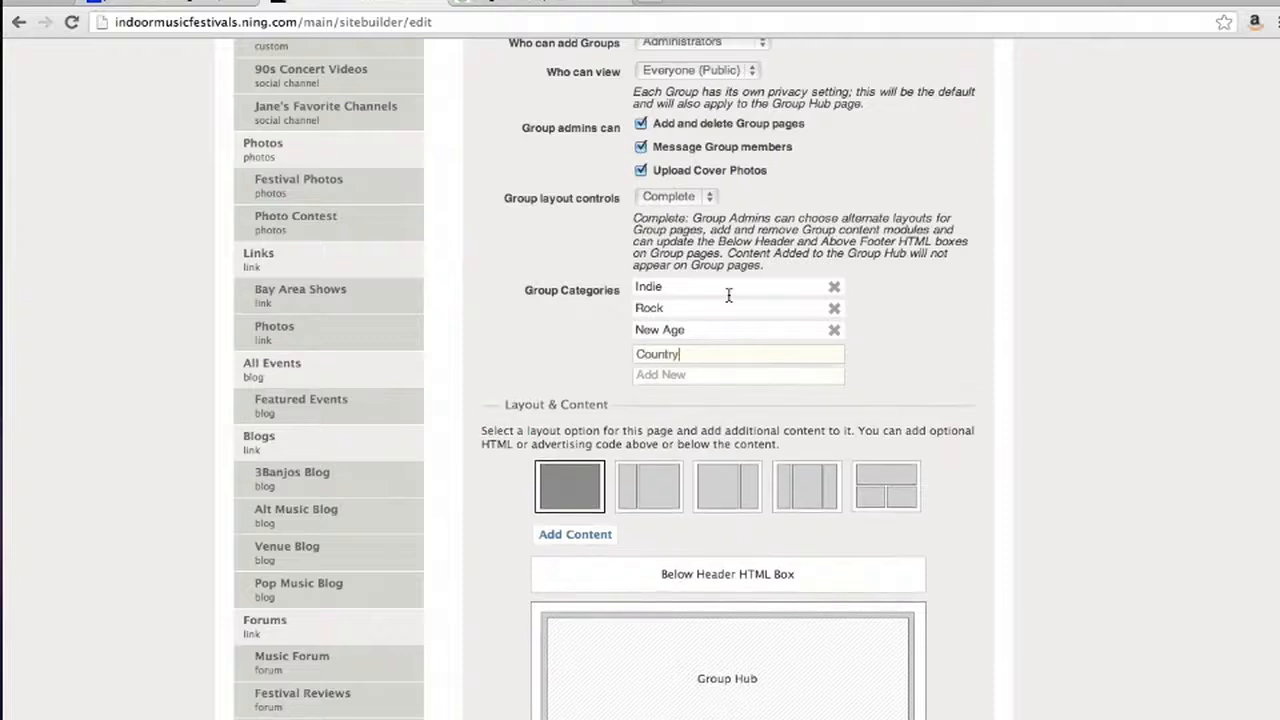
pyautogui.press('Tab')
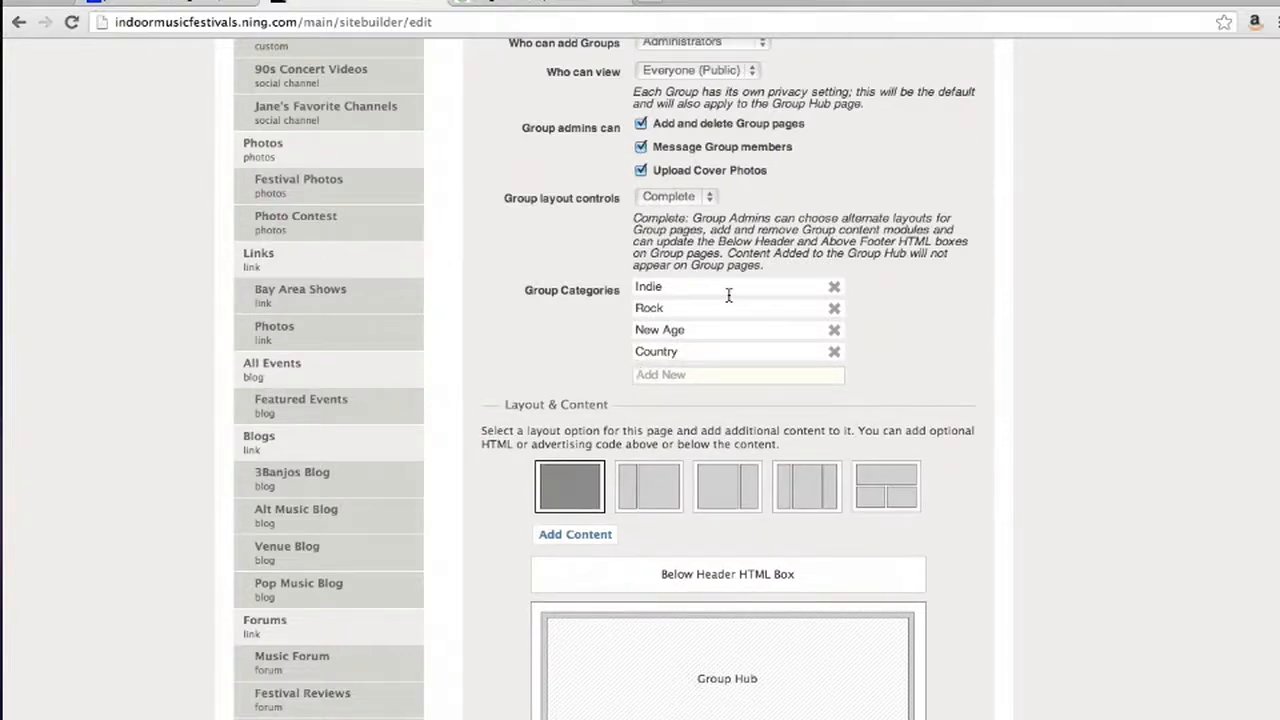
pyautogui.write('Hip Hop')
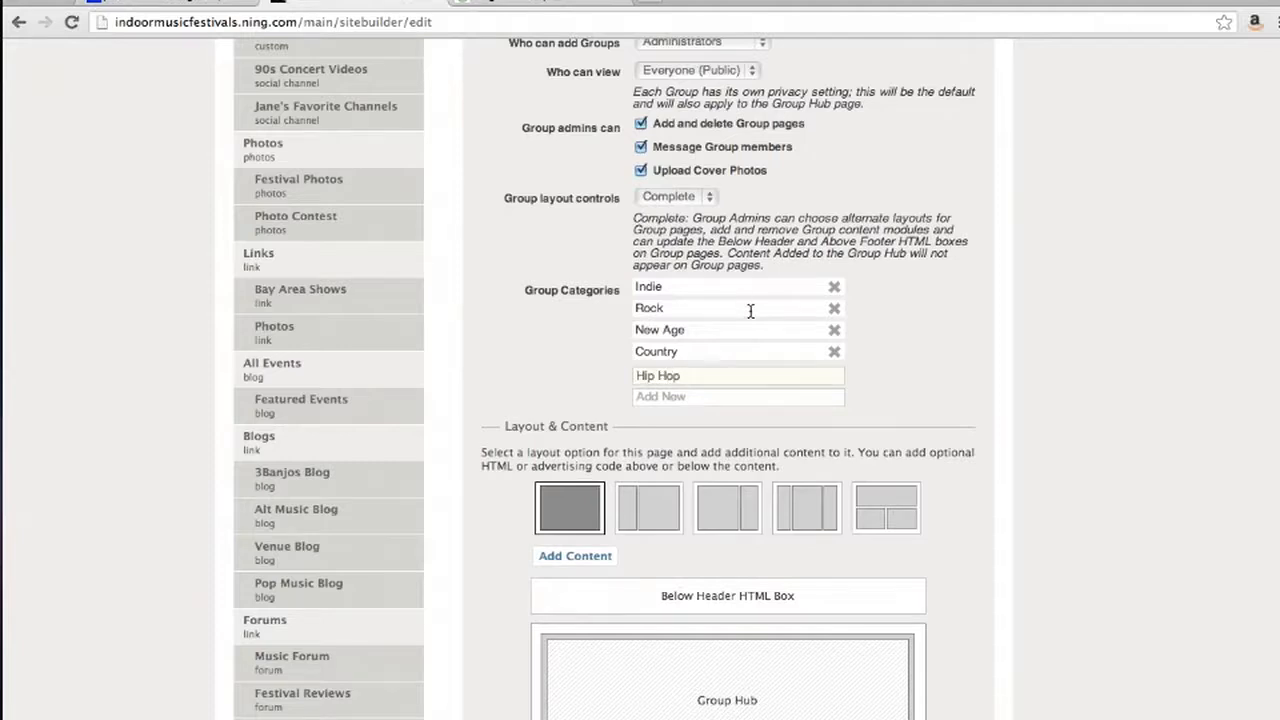
pyautogui.press('Return')
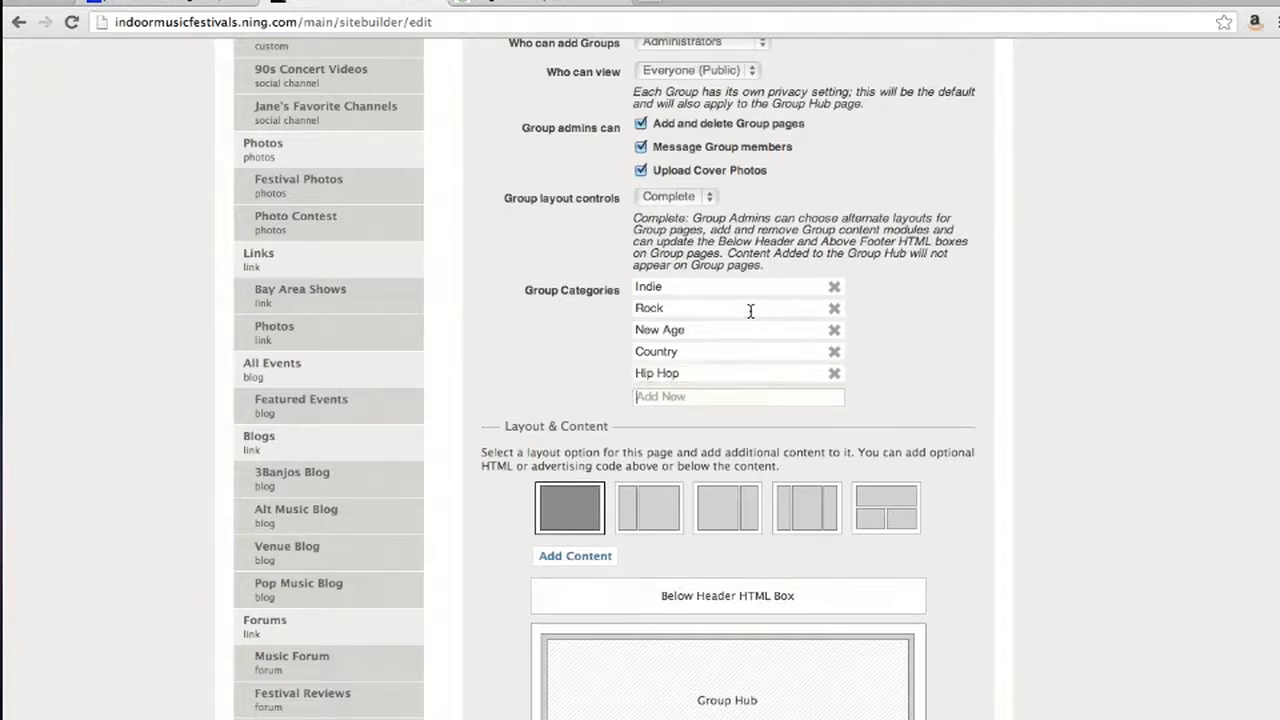
# - Choose the two-column layout with a narrow left column and add a Blog (Pop Music Blog) content module
pyautogui.scroll(-4, 898, 383)
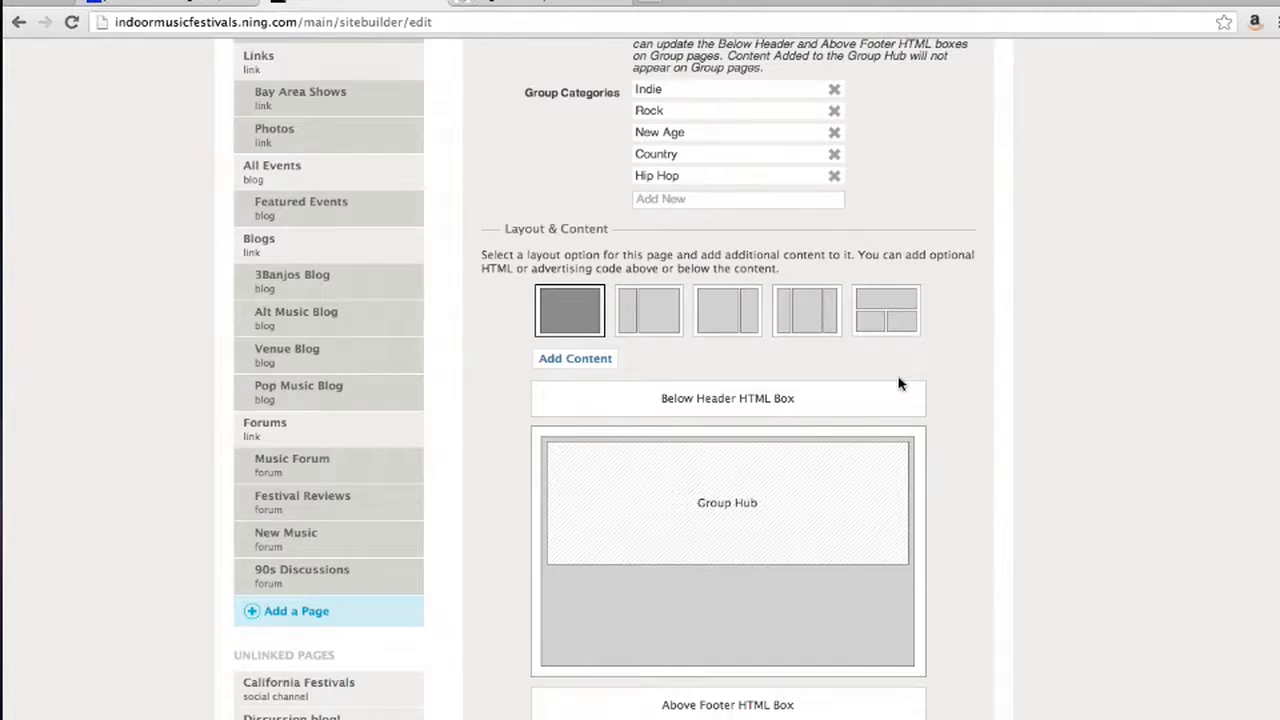
pyautogui.click(655, 317)
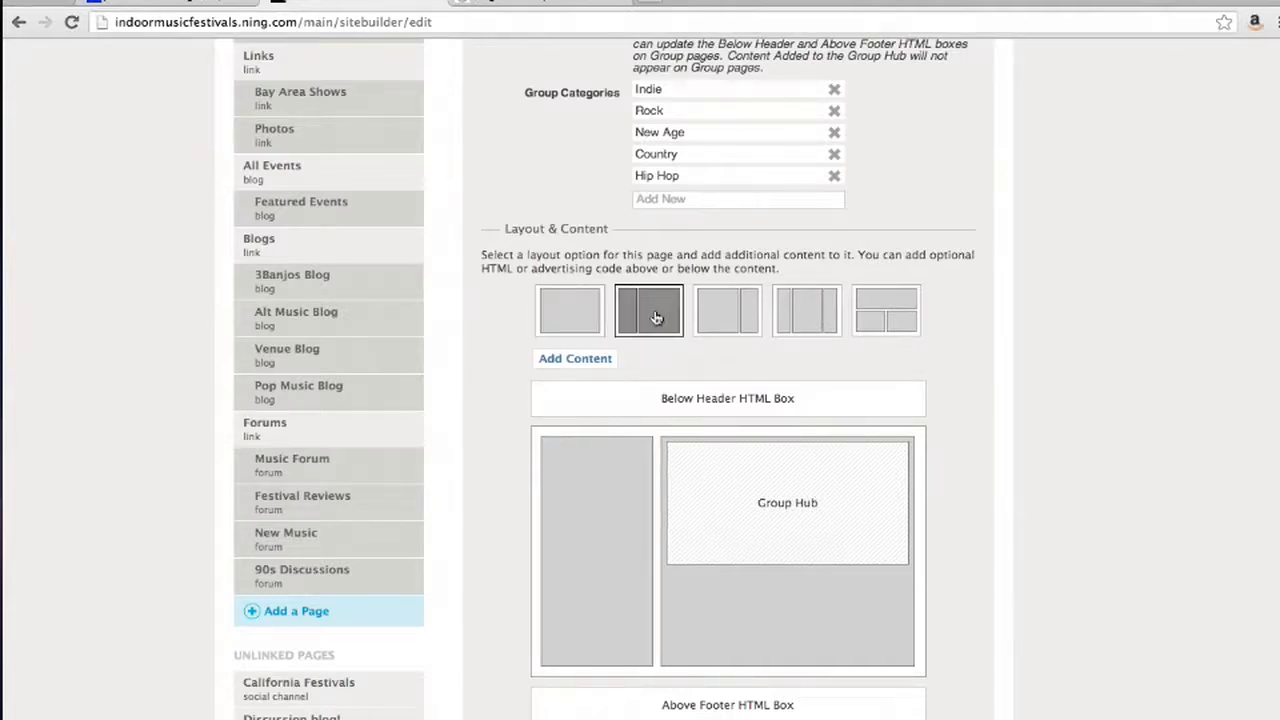
pyautogui.click(590, 362)
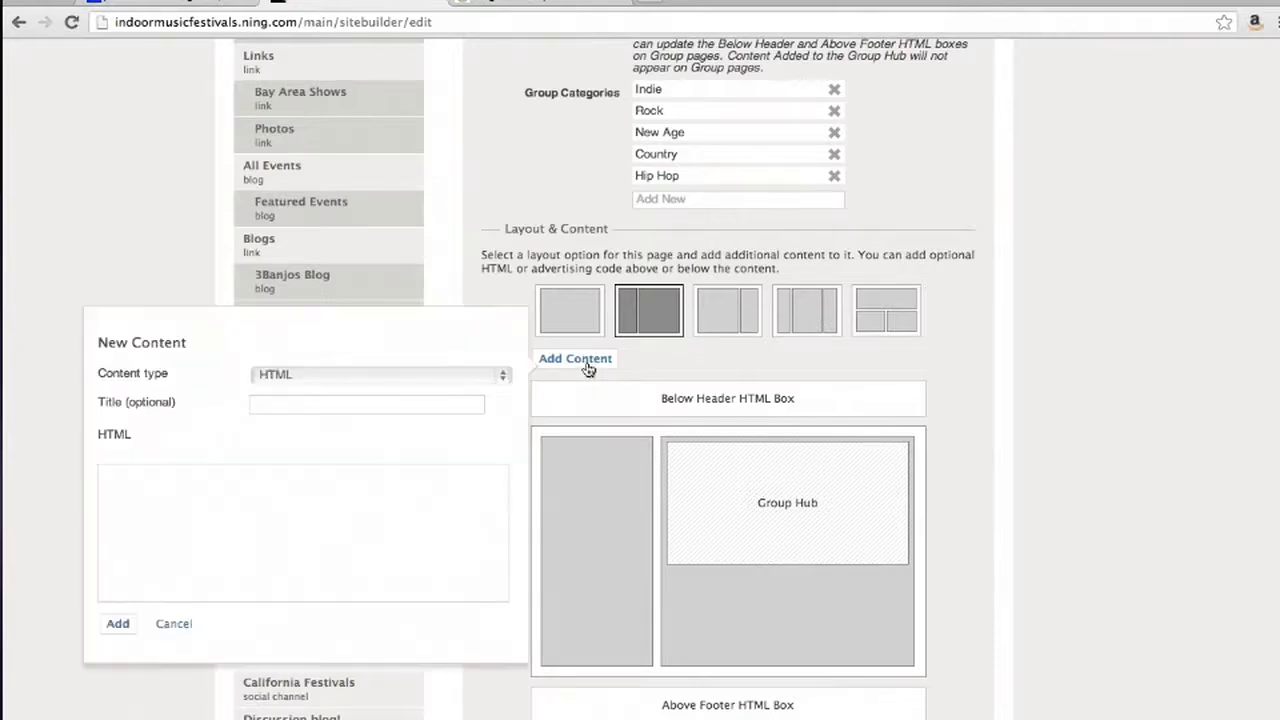
pyautogui.click(473, 374)
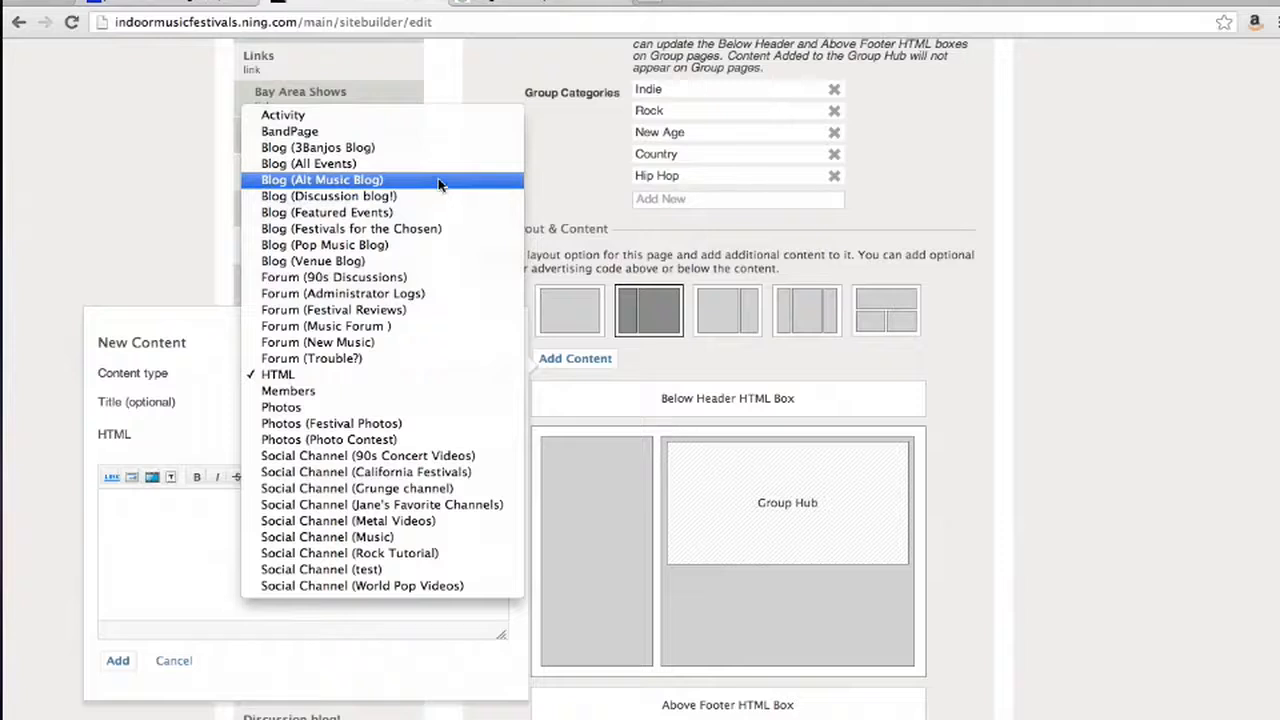
pyautogui.click(418, 245)
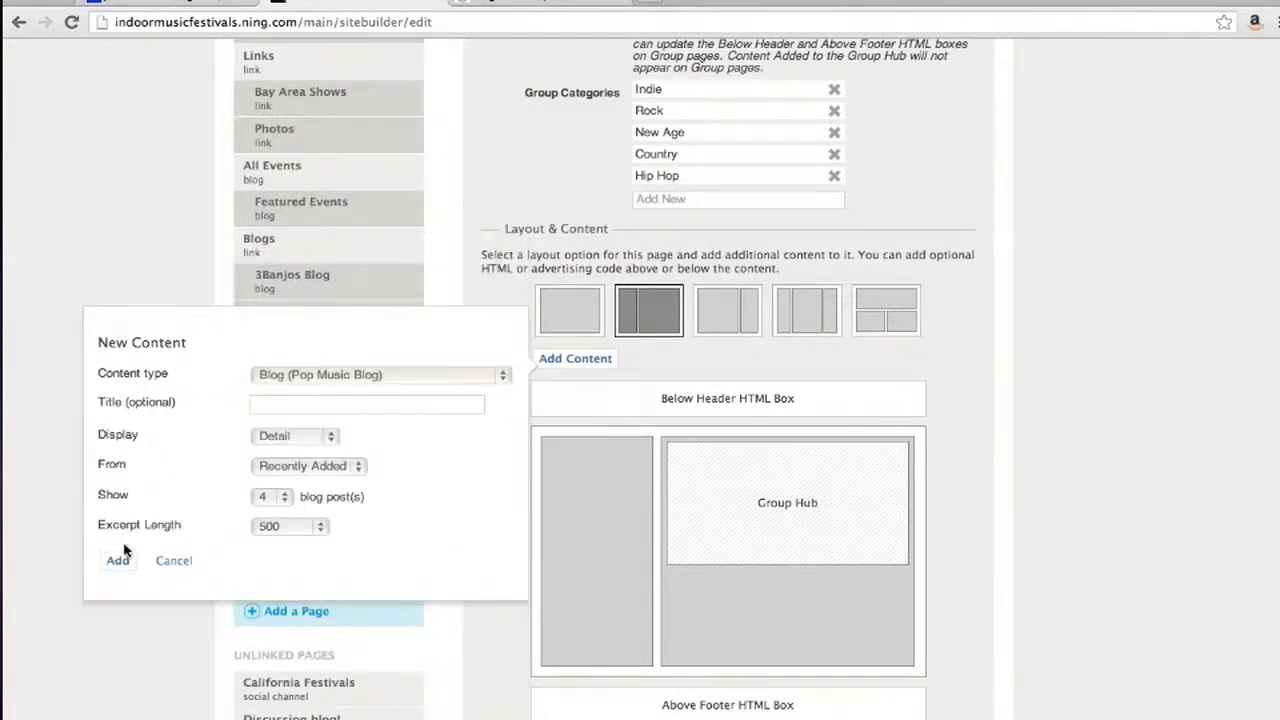
pyautogui.click(117, 560)
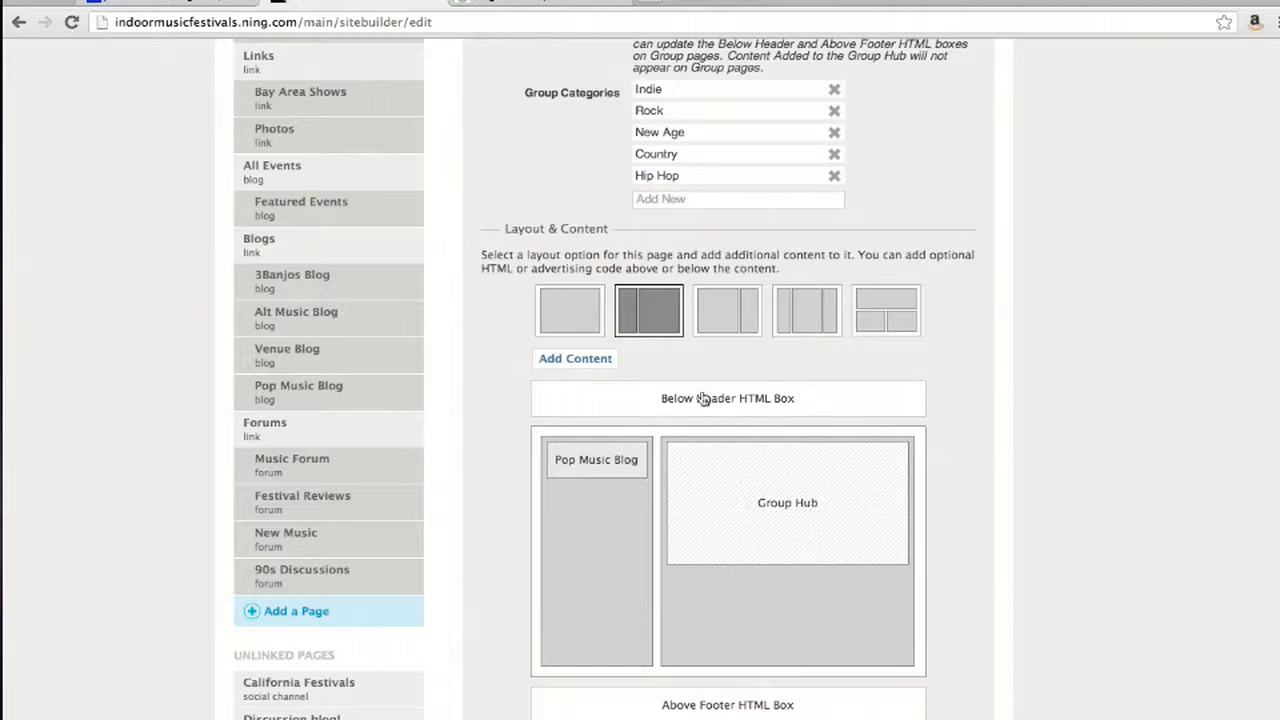
# - Add a Photos (Festival Photos) content module to the Group Hub page
pyautogui.click(556, 360)
pyautogui.click(427, 370)
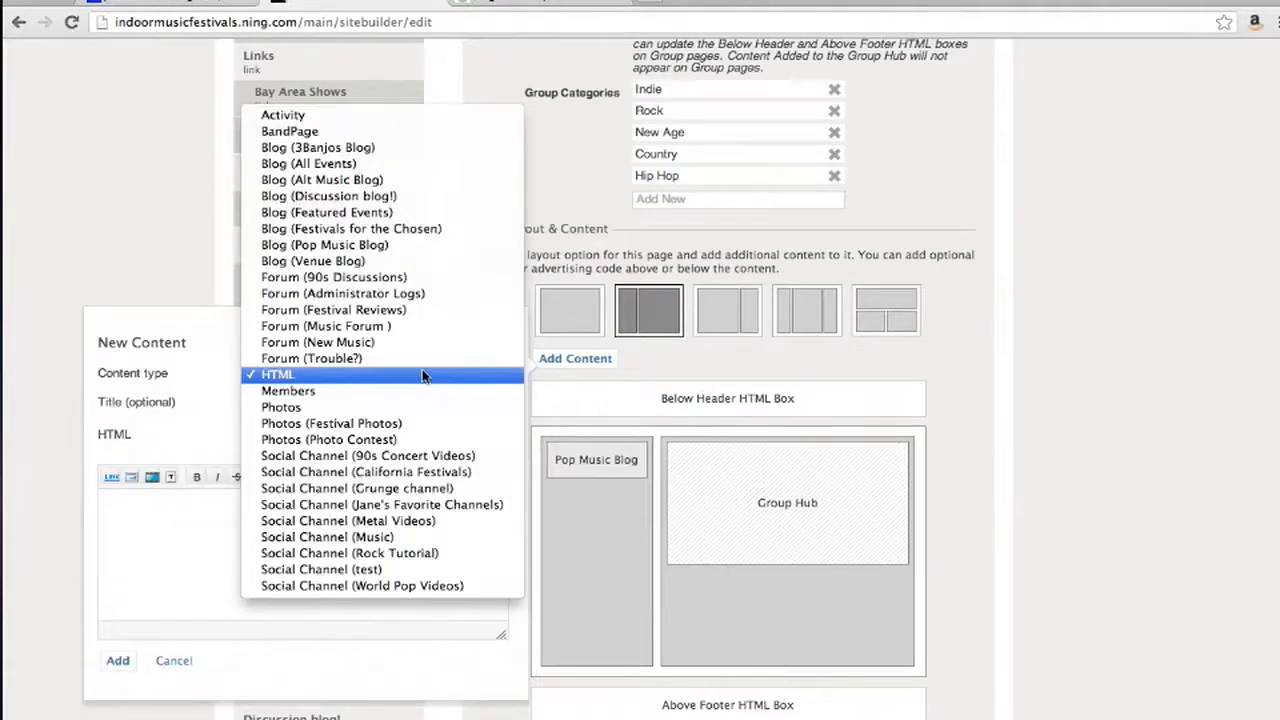
pyautogui.click(413, 424)
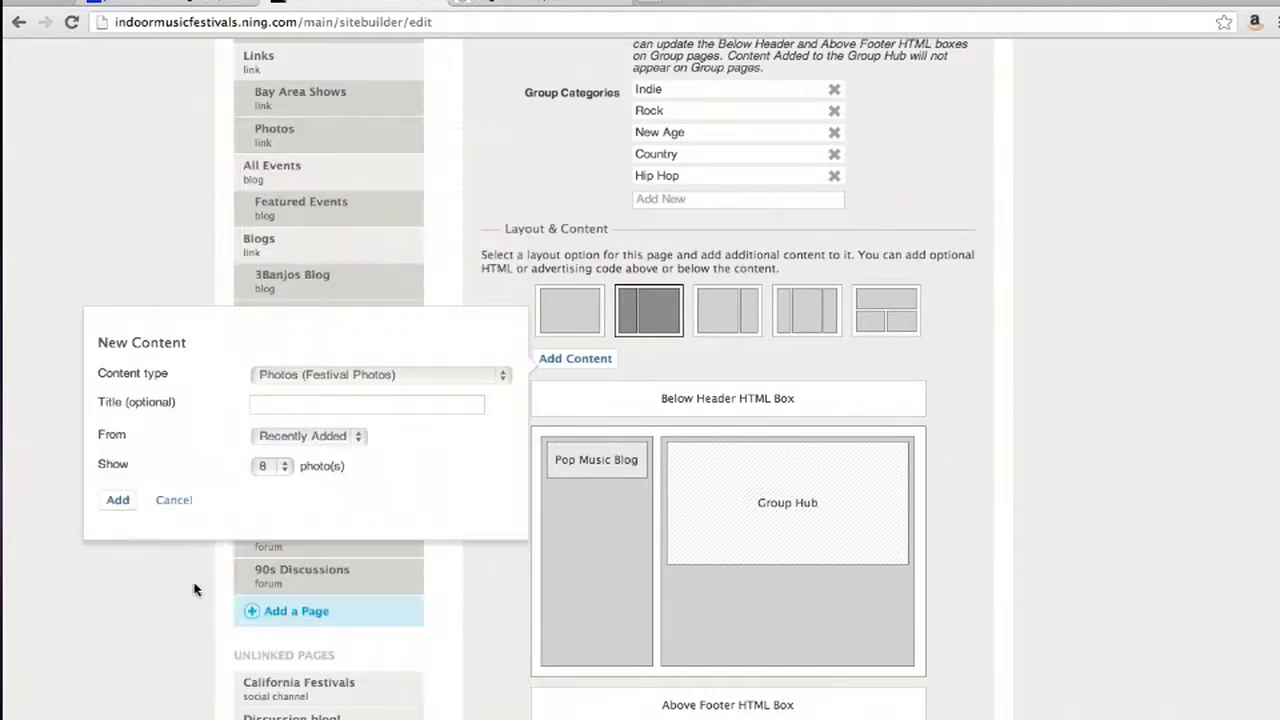
pyautogui.click(124, 503)
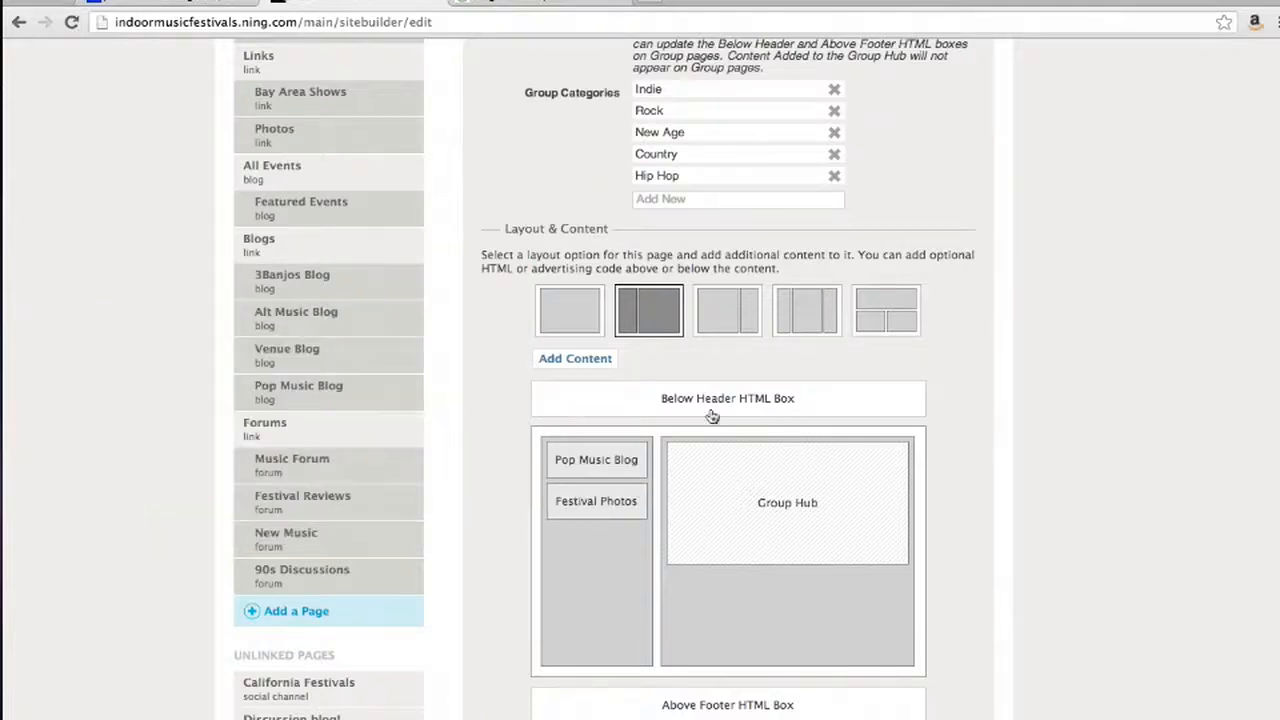
# - Review the IMF Groups page settings and save the new Group Hub page
pyautogui.scroll(-3, 711, 416)
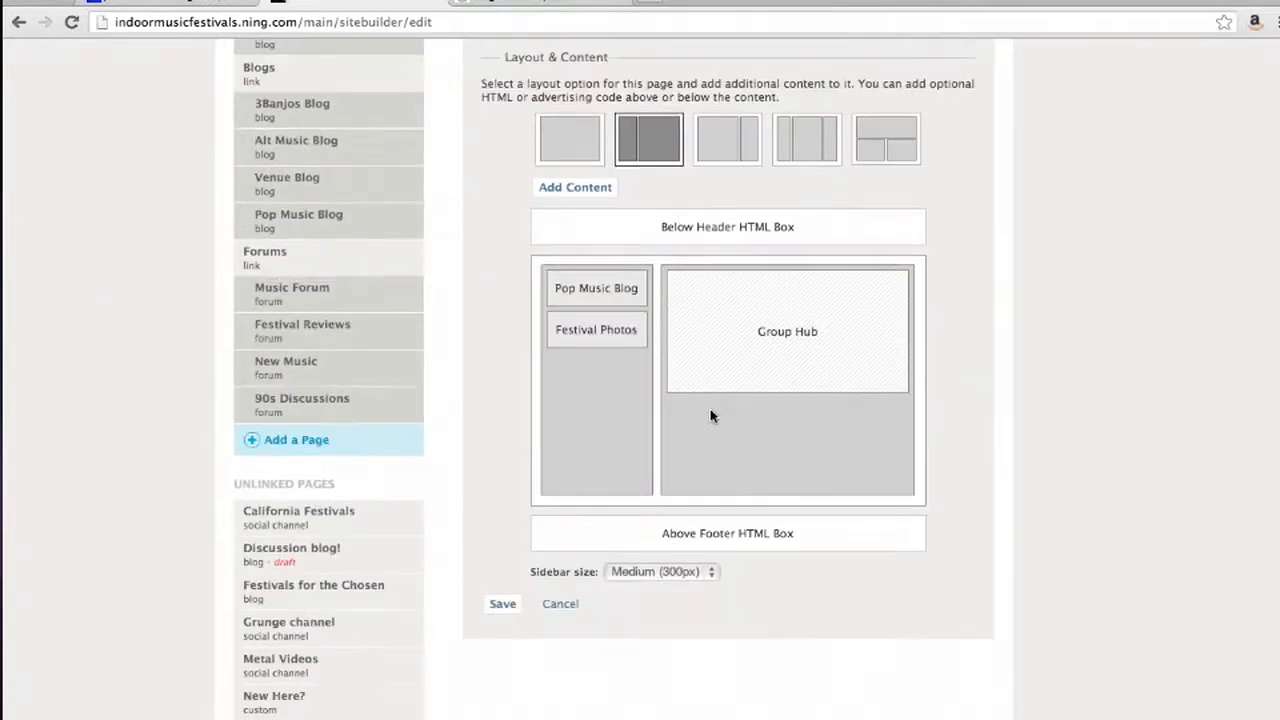
pyautogui.scroll(2, 711, 416)
pyautogui.scroll(5, 711, 416)
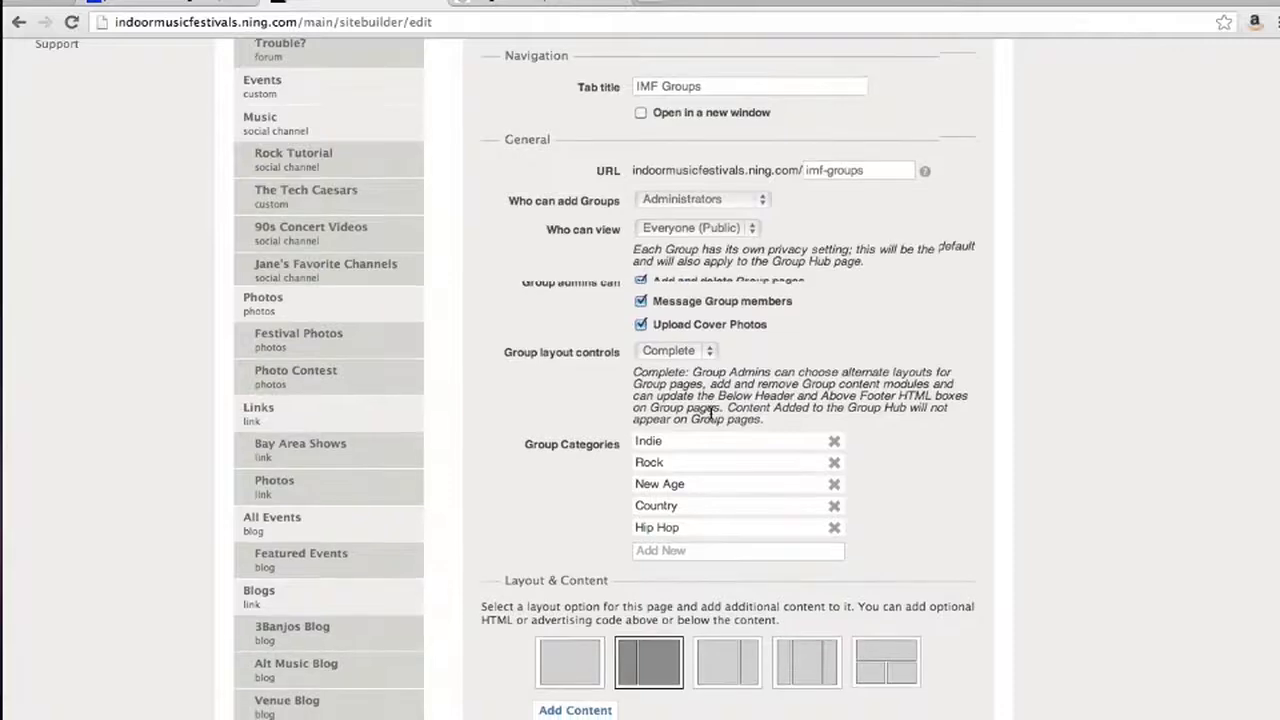
pyautogui.scroll(-5, 711, 416)
pyautogui.click(497, 548)
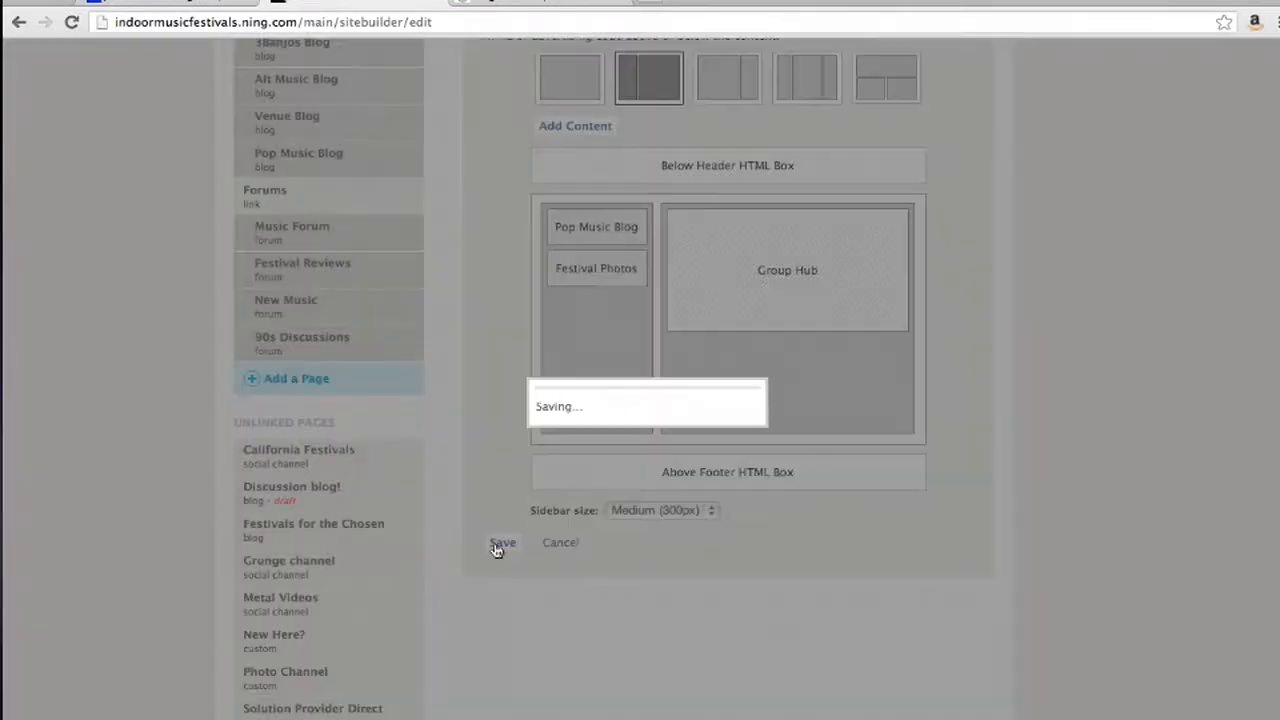
pyautogui.scroll(5, 463, 335)
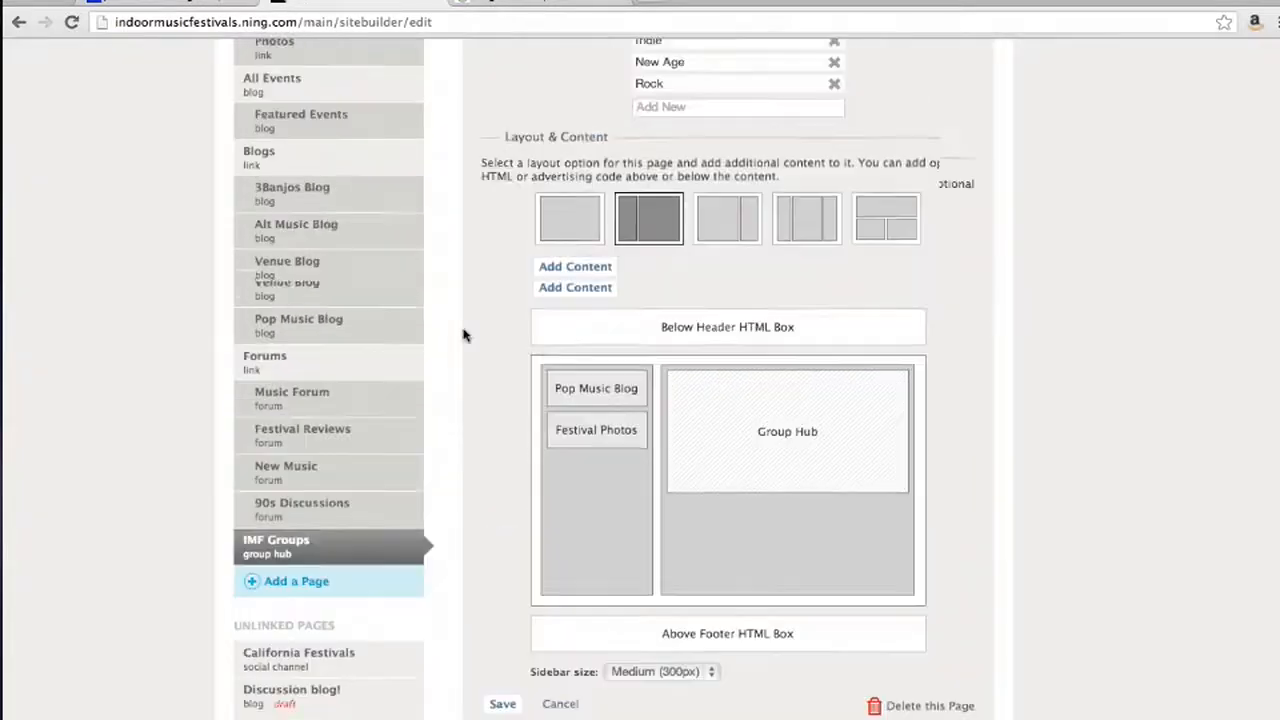
pyautogui.scroll(5, 463, 335)
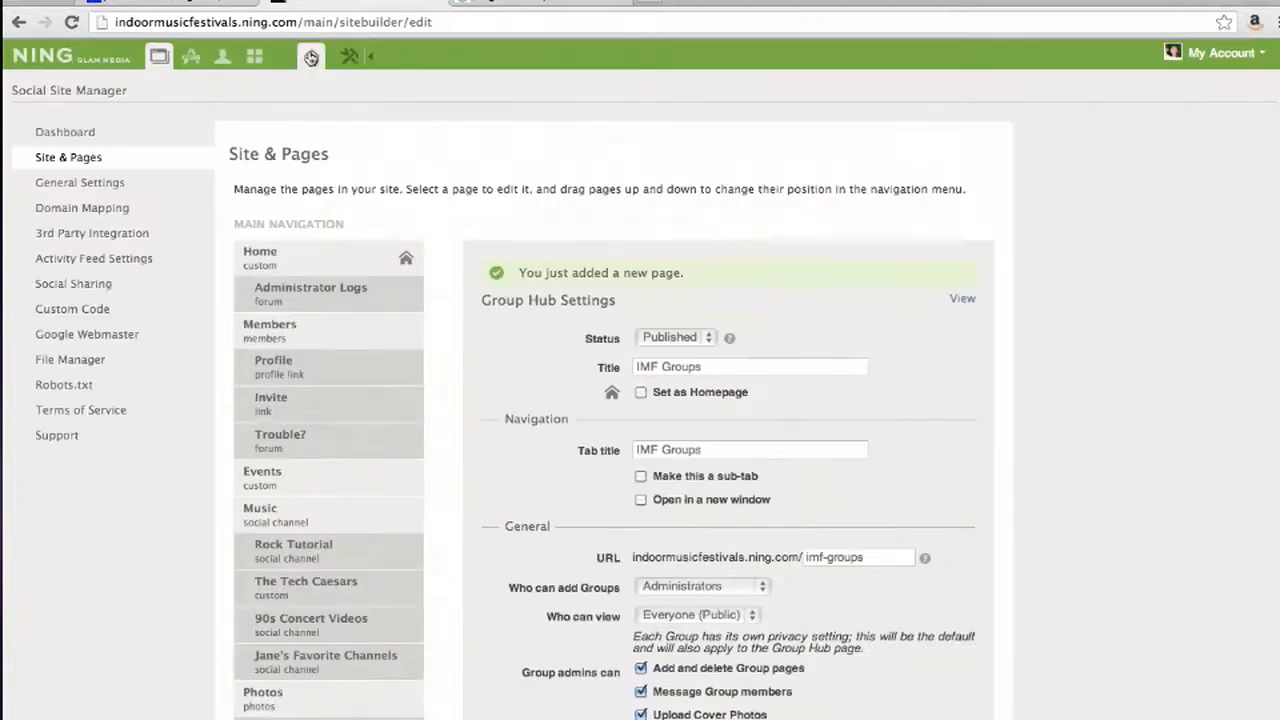
# - Go to the live site and open the IMF Groups page to view its layout and group listing
pyautogui.click(311, 57)
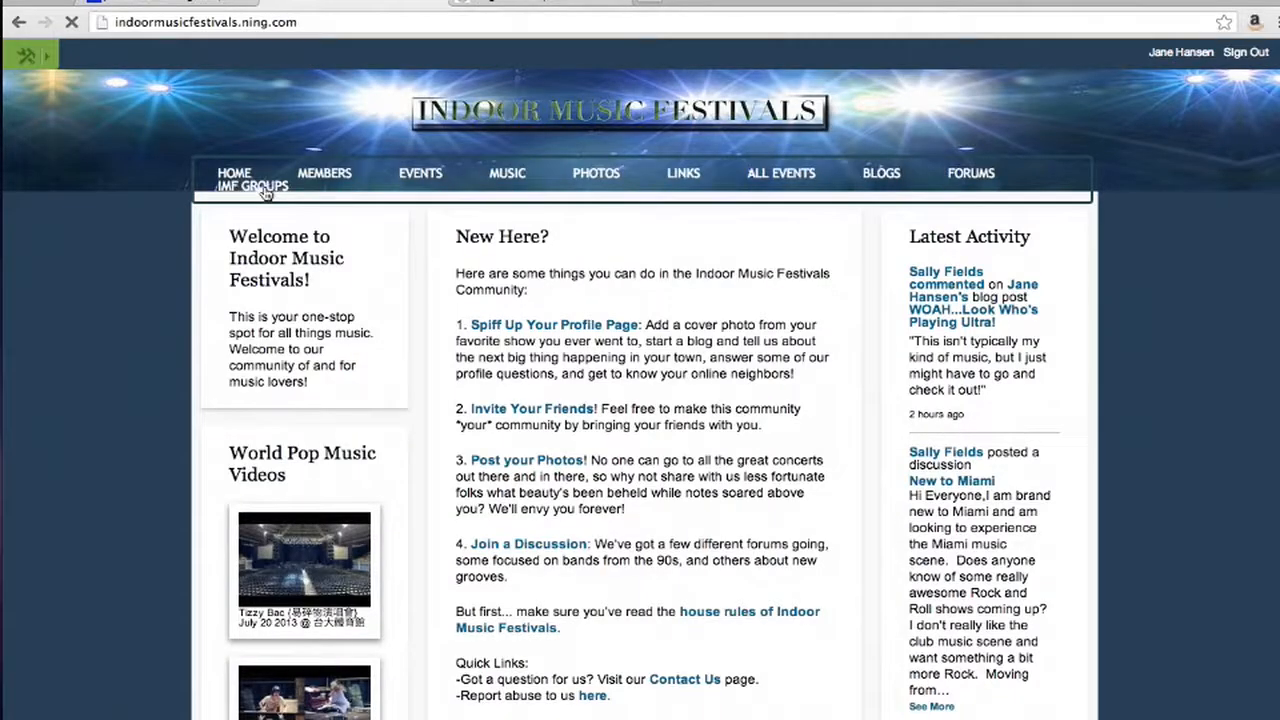
pyautogui.click(265, 190)
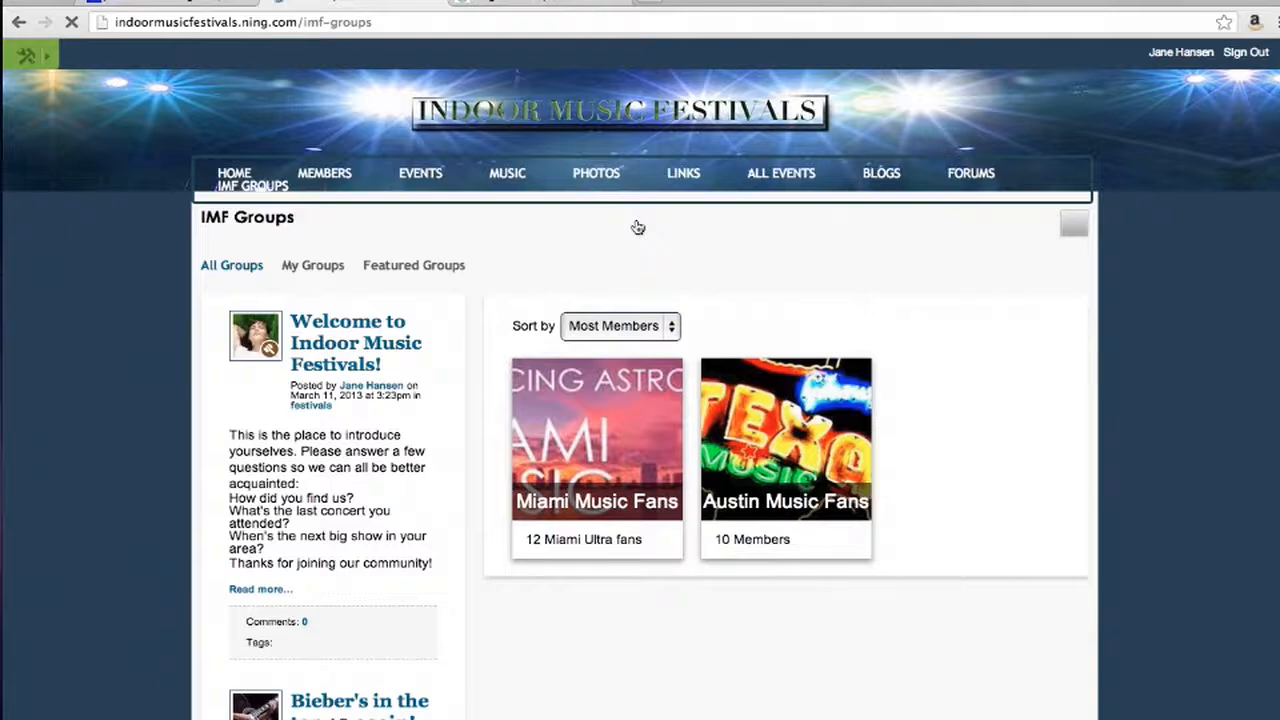
pyautogui.scroll(-2, 638, 228)
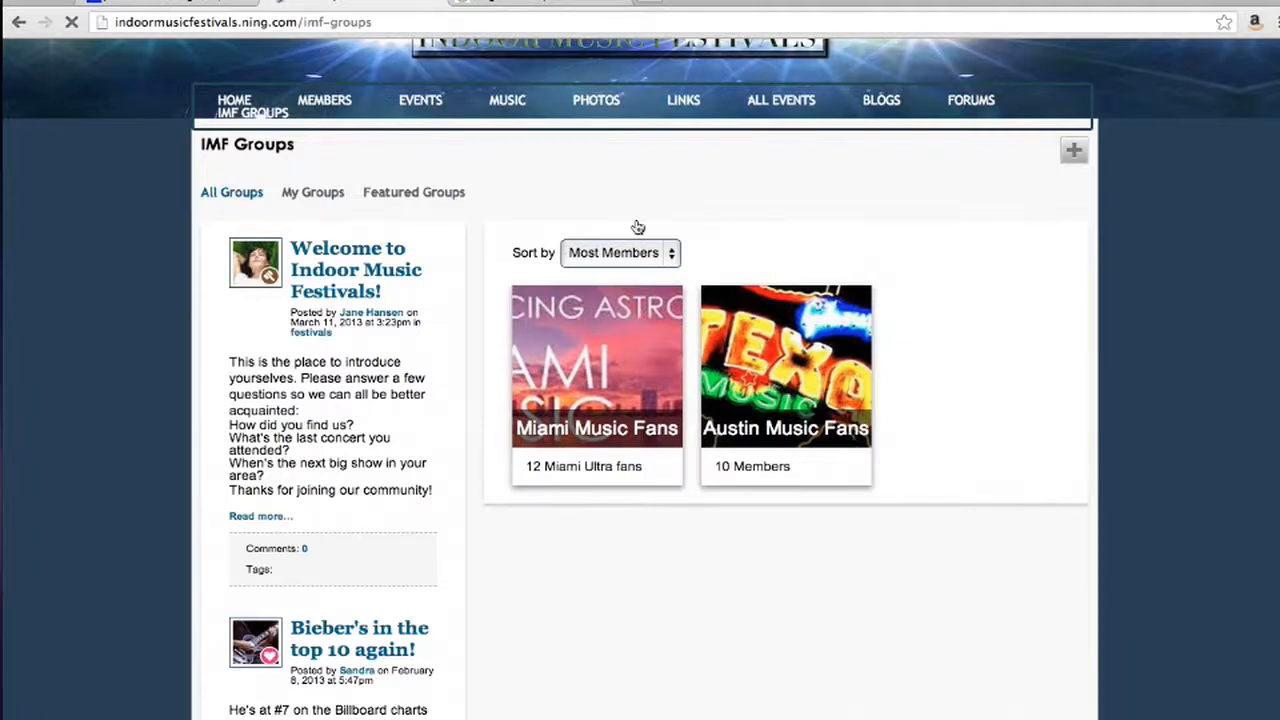
# - Open the Austin Music Fans group and examine its cover photo, forum, photos and blog sections alongside the sidebar content
pyautogui.click(765, 352)
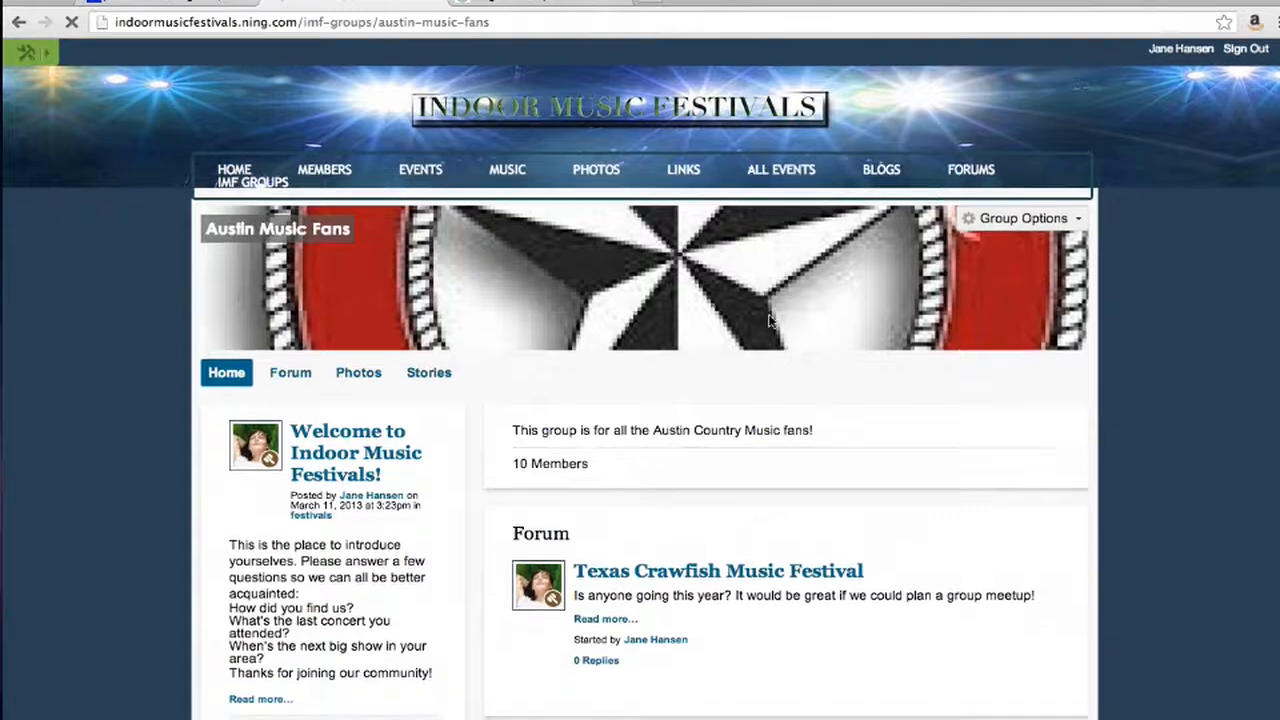
pyautogui.scroll(-2, 769, 318)
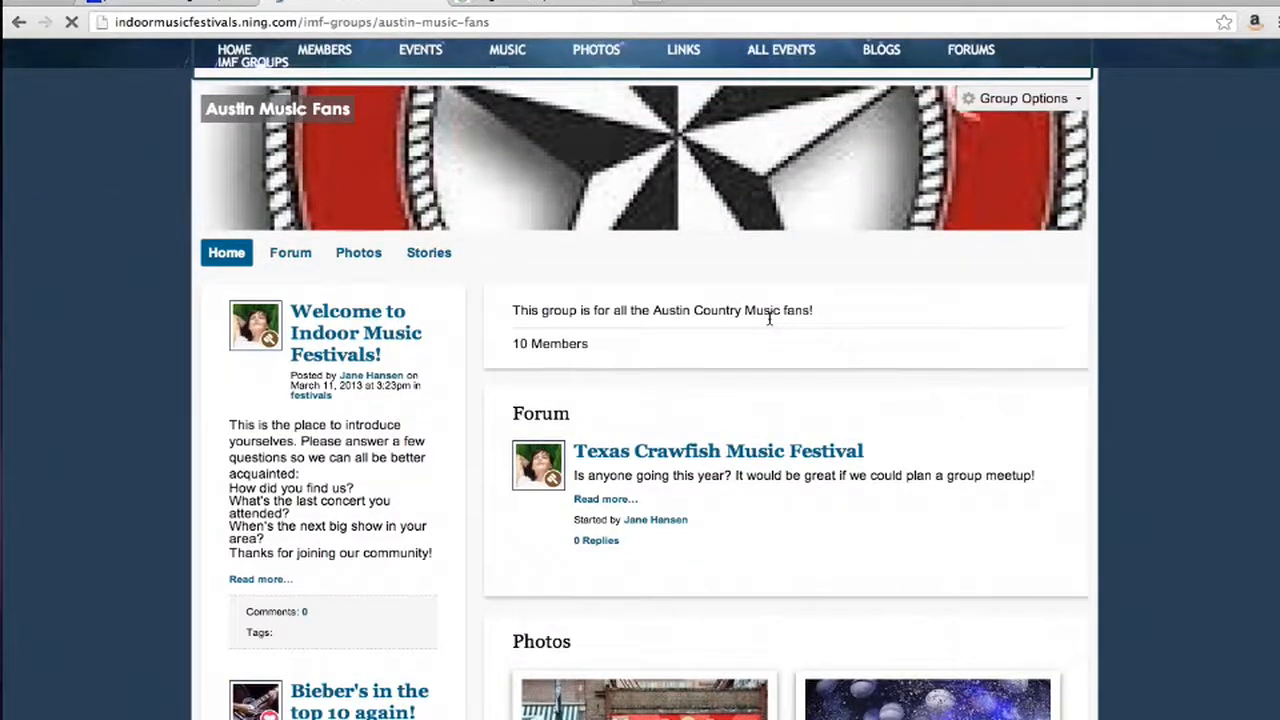
pyautogui.scroll(-2, 769, 318)
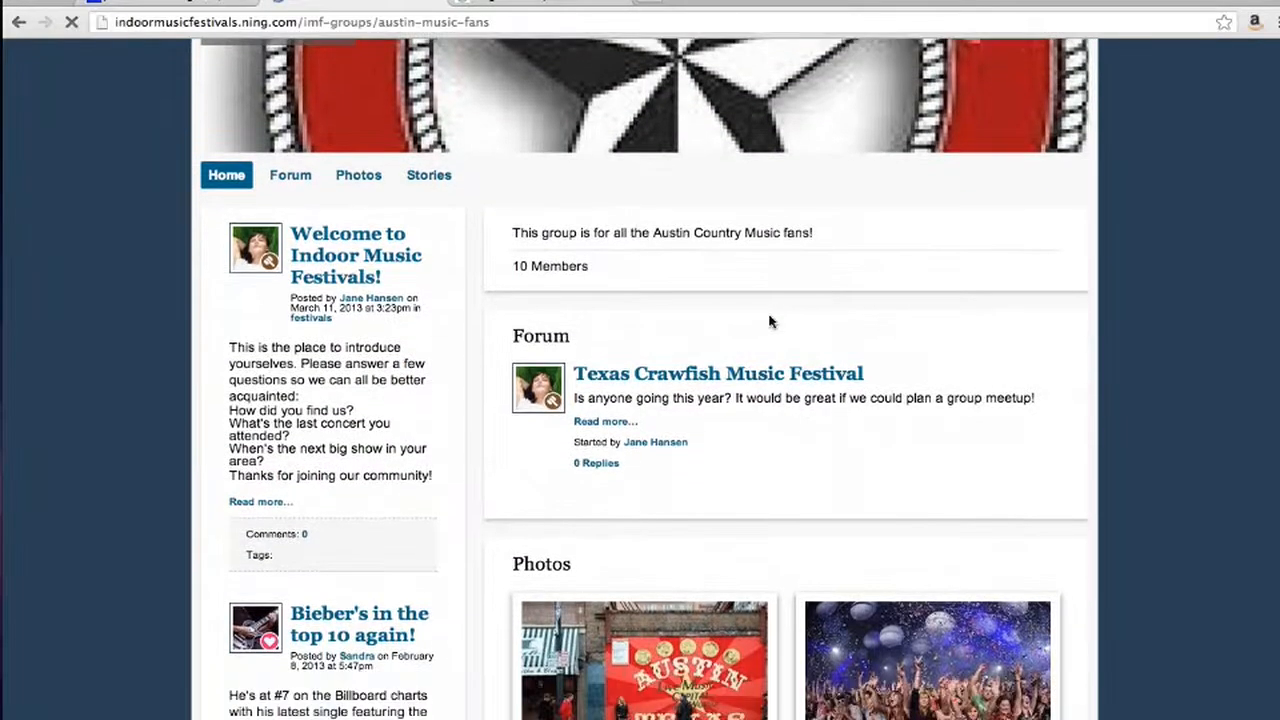
pyautogui.scroll(-4, 769, 321)
pyautogui.scroll(2, 770, 319)
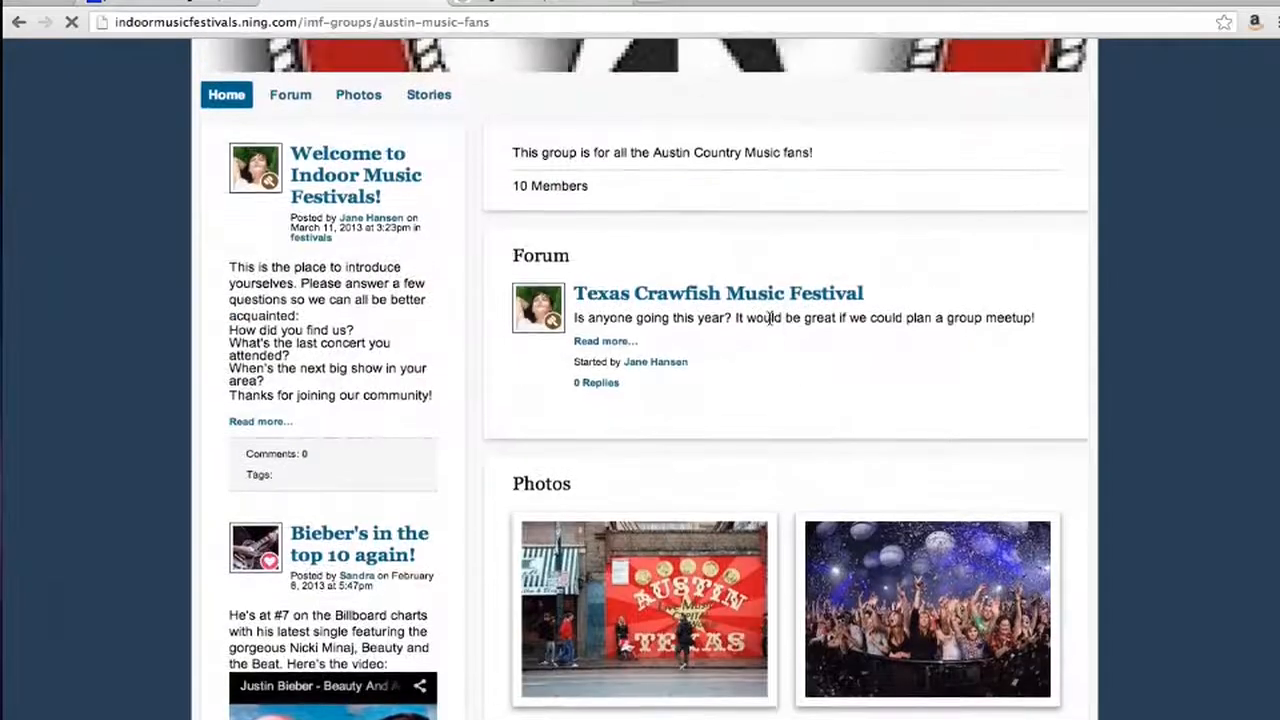
pyautogui.scroll(-4, 769, 319)
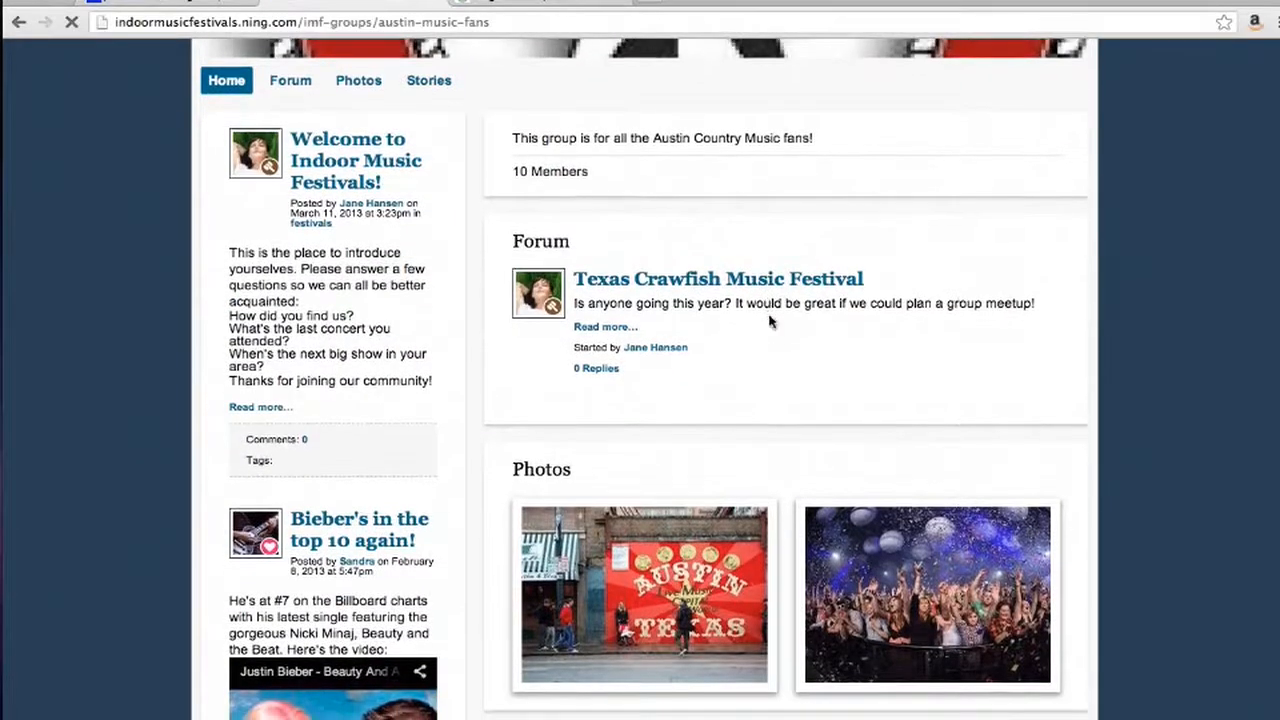
pyautogui.scroll(-10, 769, 319)
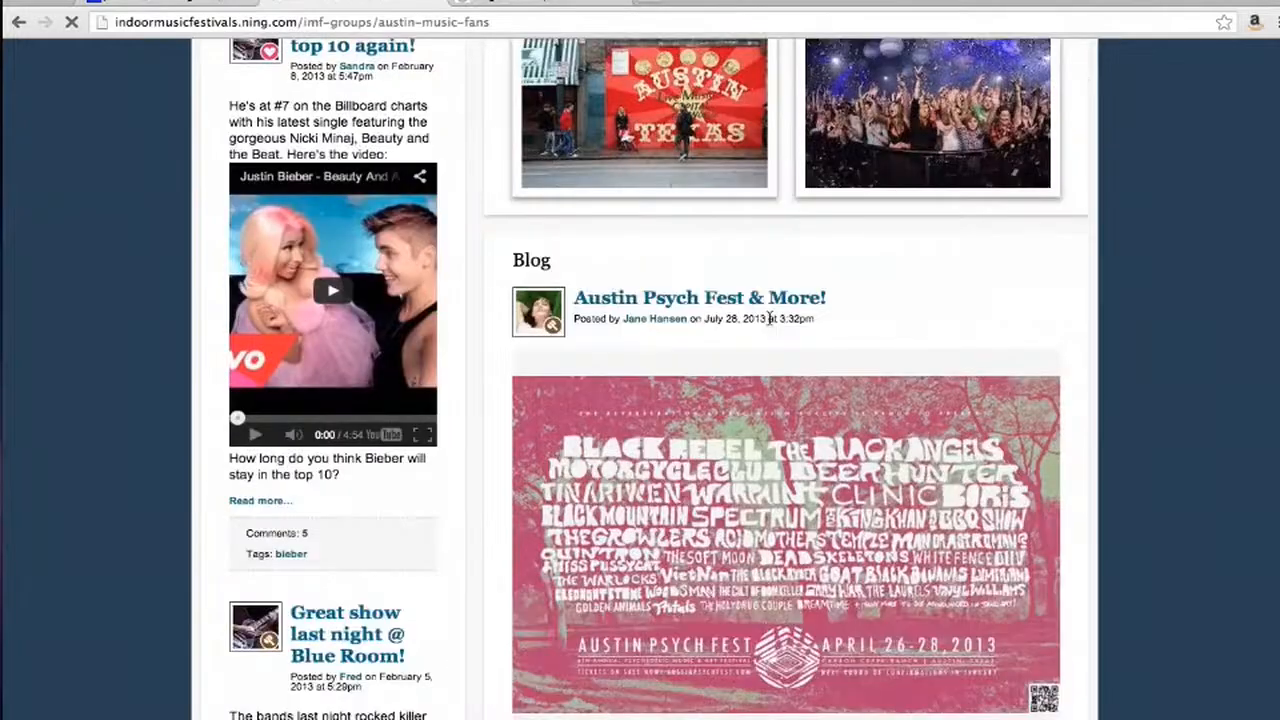
pyautogui.scroll(15, 769, 320)
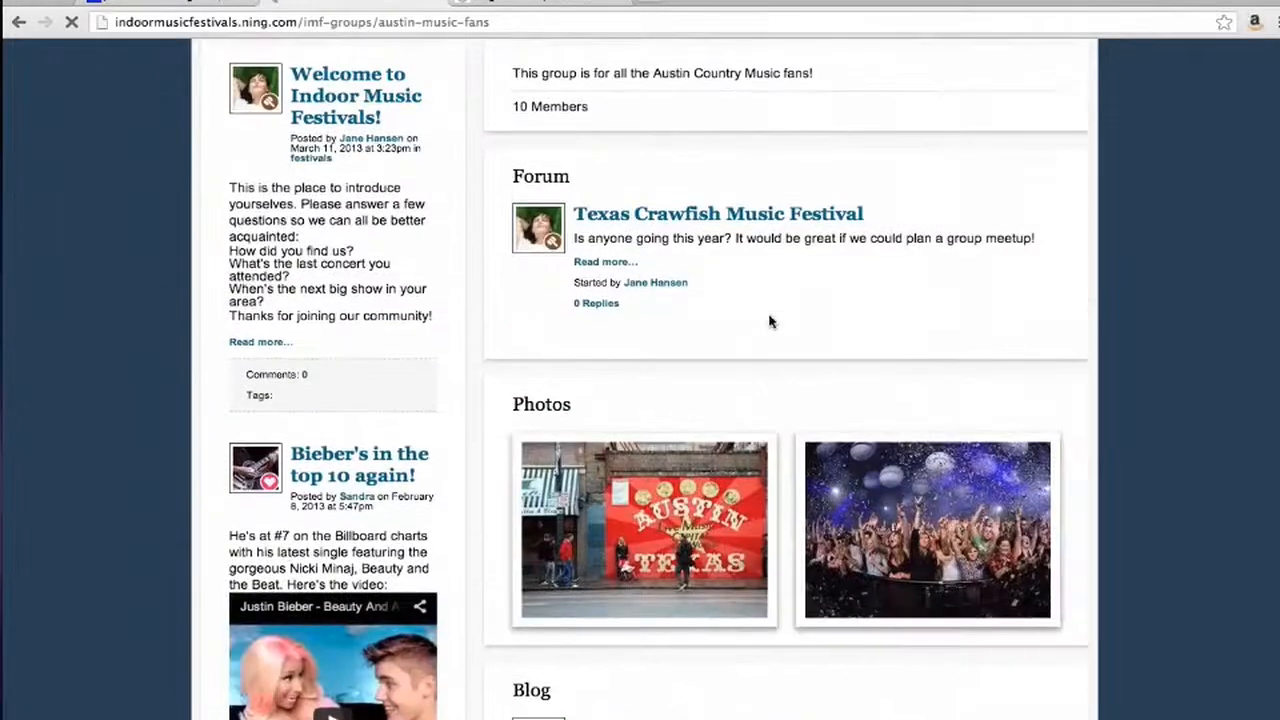
pyautogui.scroll(4, 769, 319)
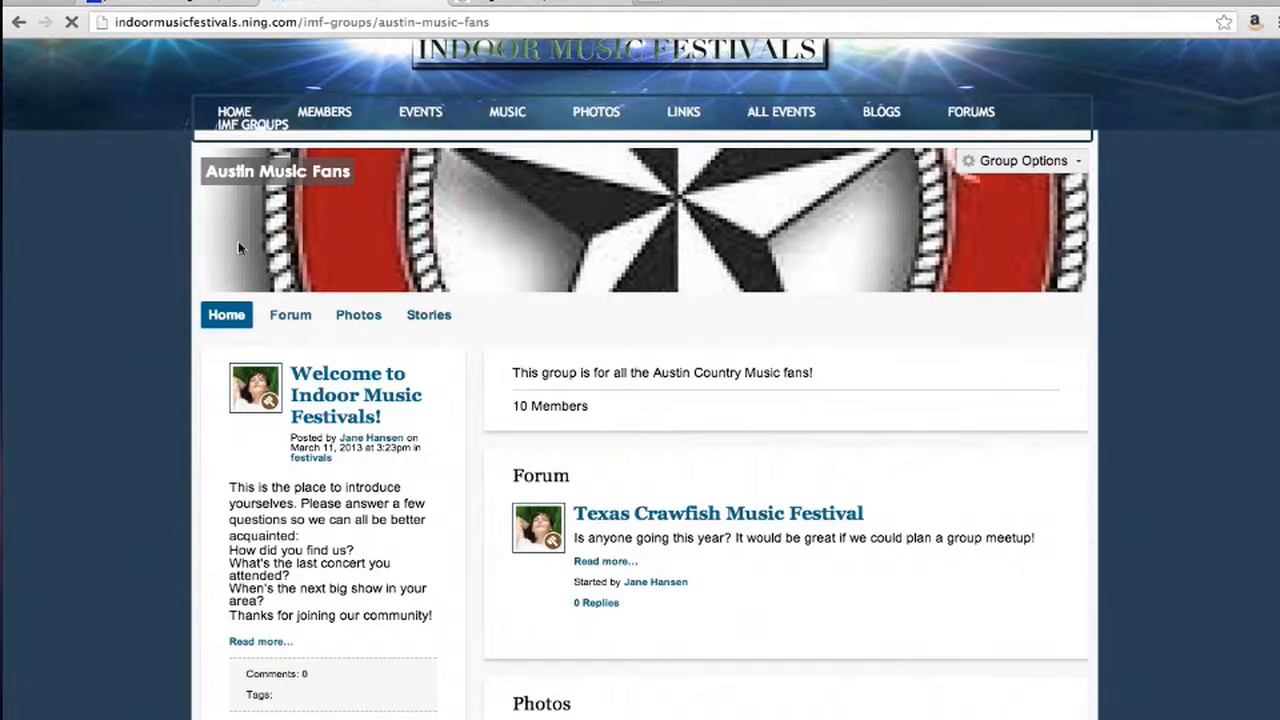
# - View the Austin Music Fans group's home page and show its available group options
pyautogui.click(229, 318)
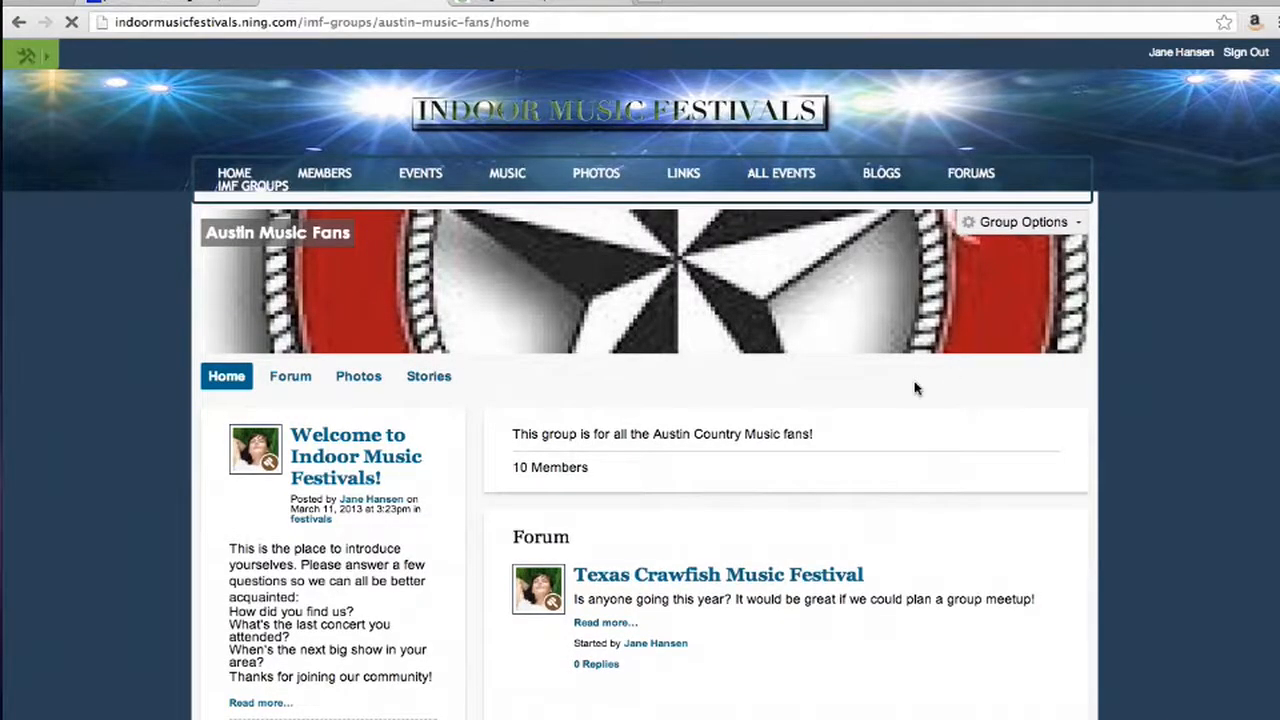
pyautogui.scroll(-5, 915, 388)
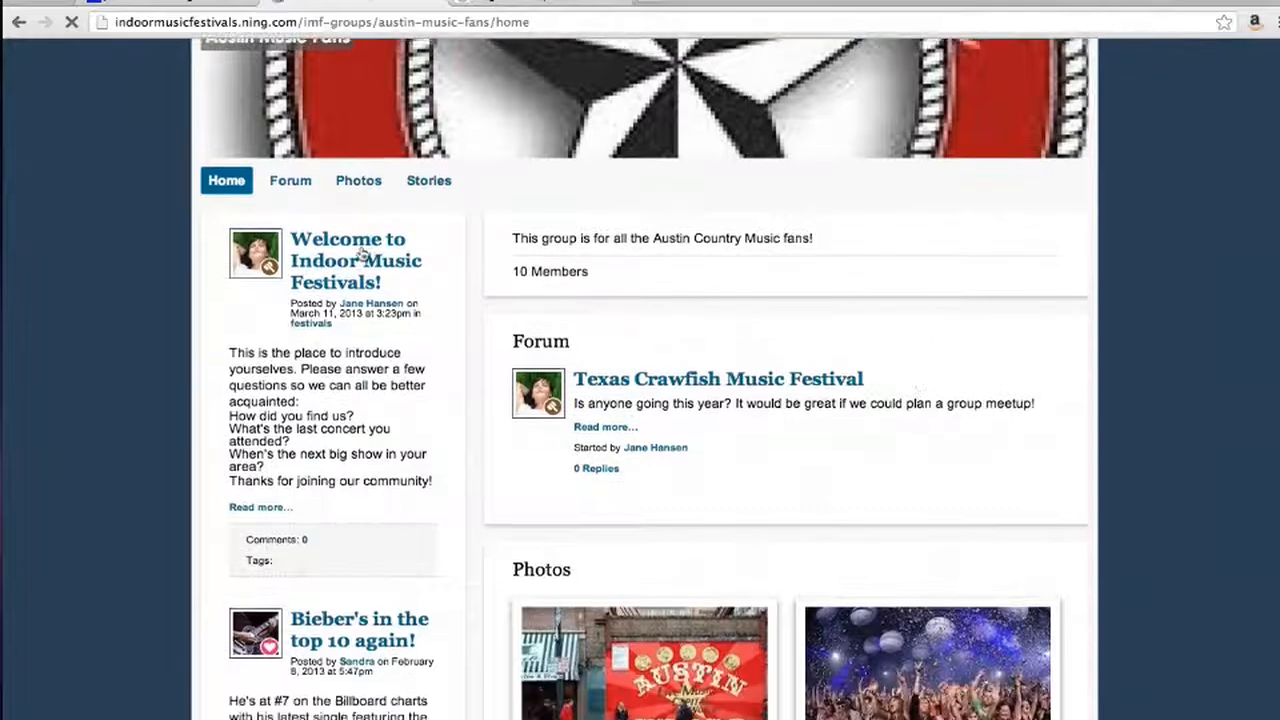
pyautogui.scroll(5, 365, 257)
pyautogui.click(1050, 222)
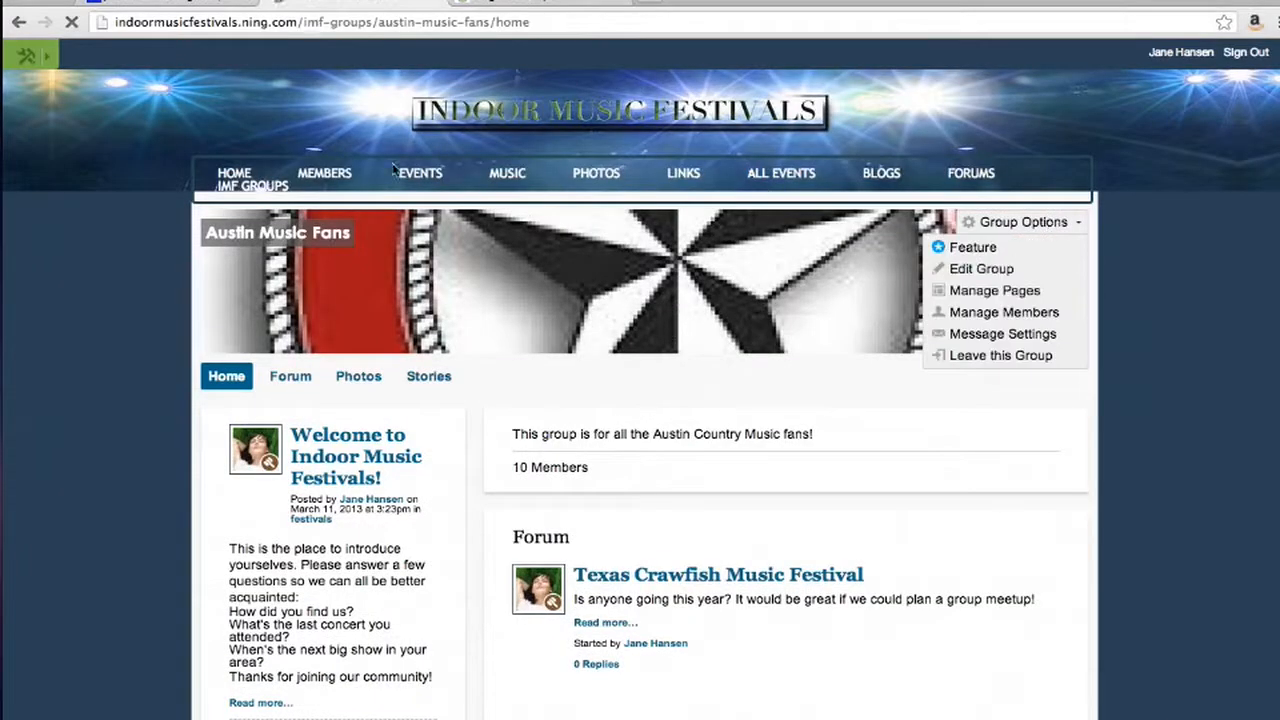
# - Return to the IMF Groups page and start creating a new group
pyautogui.click(226, 192)
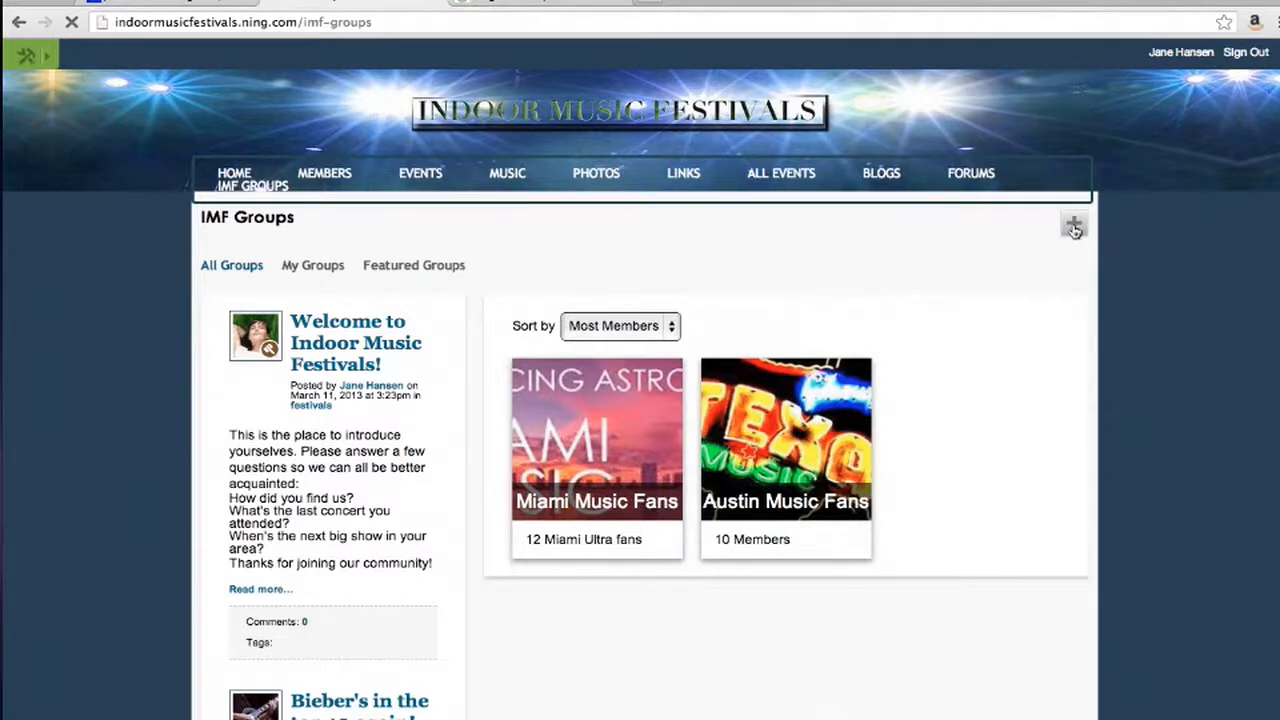
pyautogui.click(1074, 229)
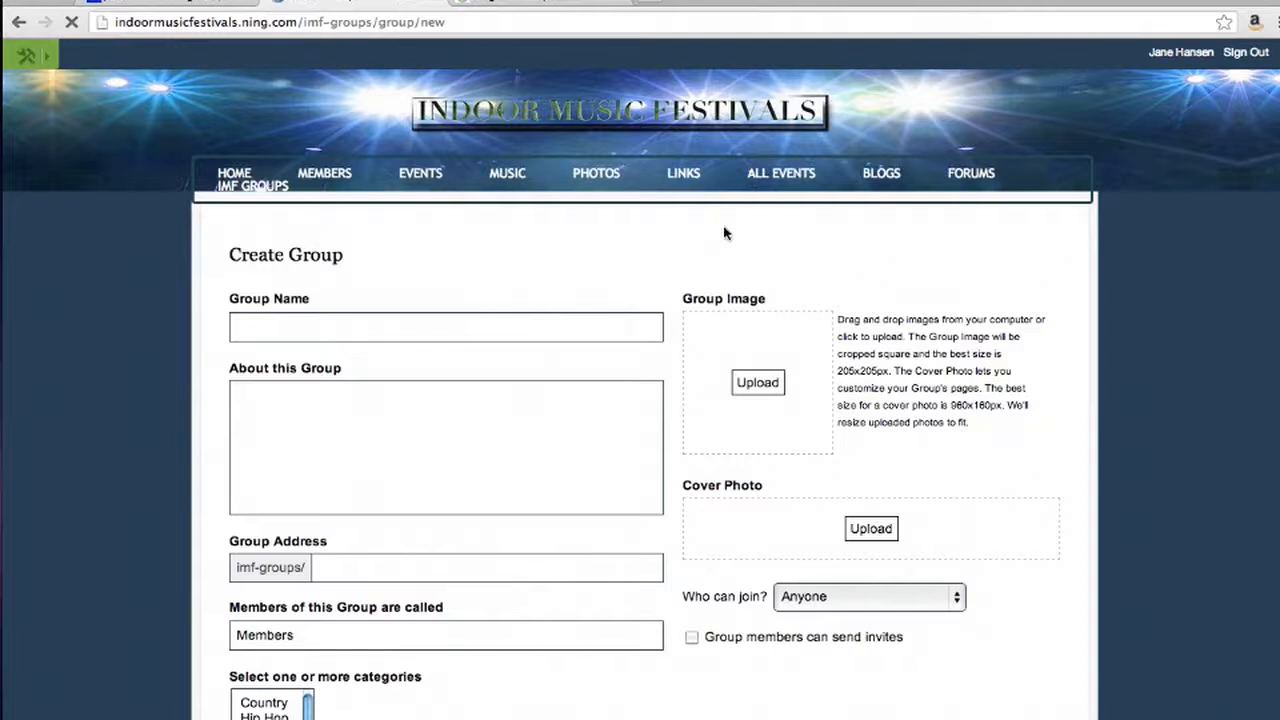
pyautogui.scroll(-1, 727, 233)
pyautogui.scroll(-1, 727, 217)
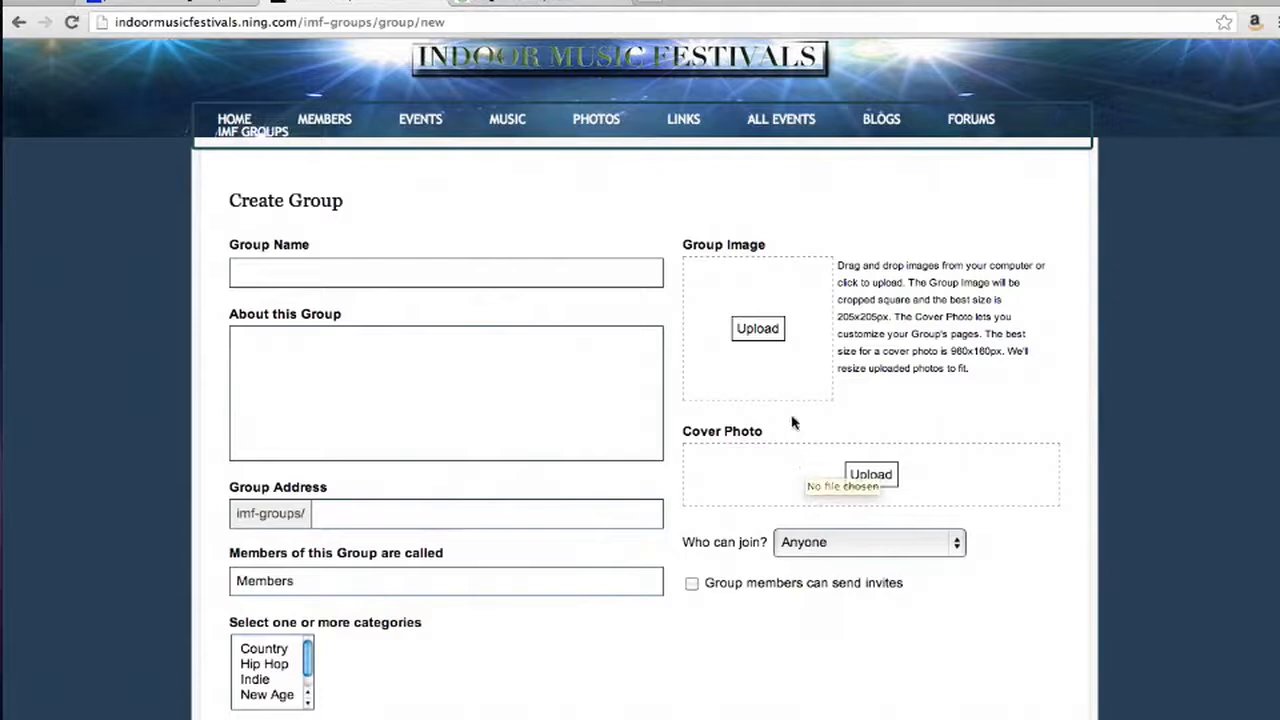
pyautogui.scroll(-1, 572, 303)
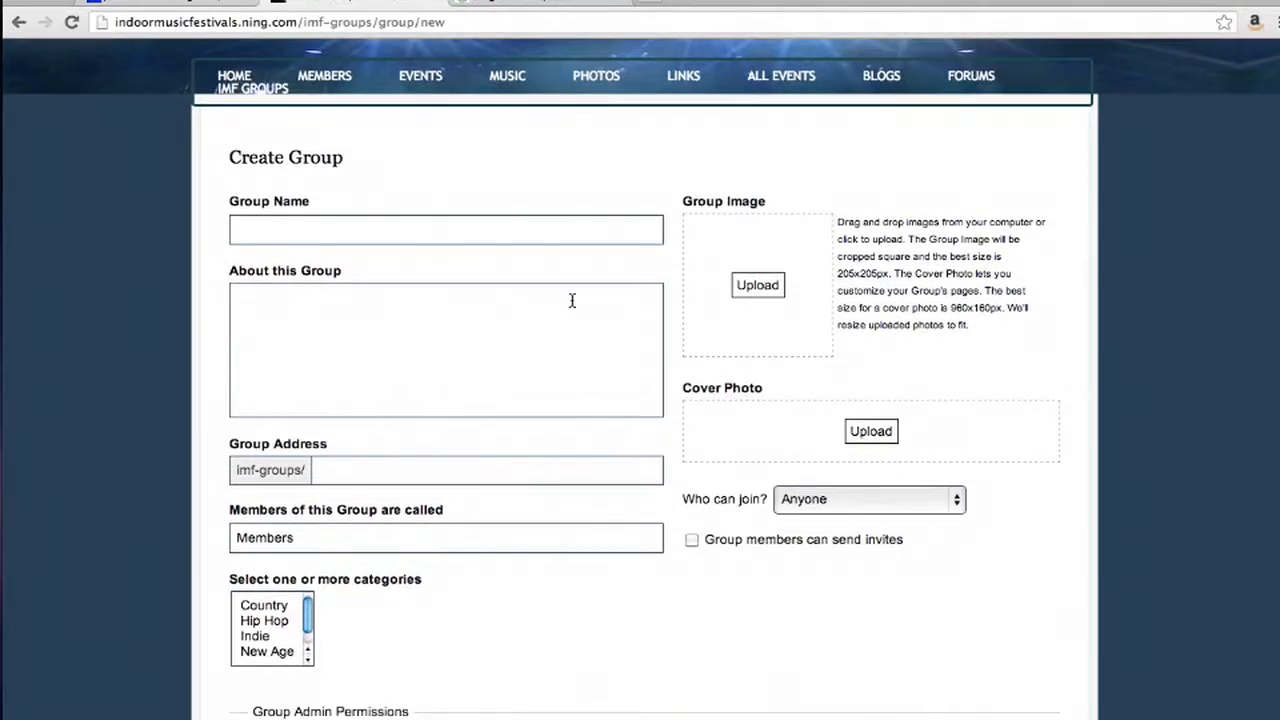
# - Name the group San Francisco Music Lovers and describe it as "We love Music in Sf!"
pyautogui.click(282, 227)
pyautogui.write('san Francisco')
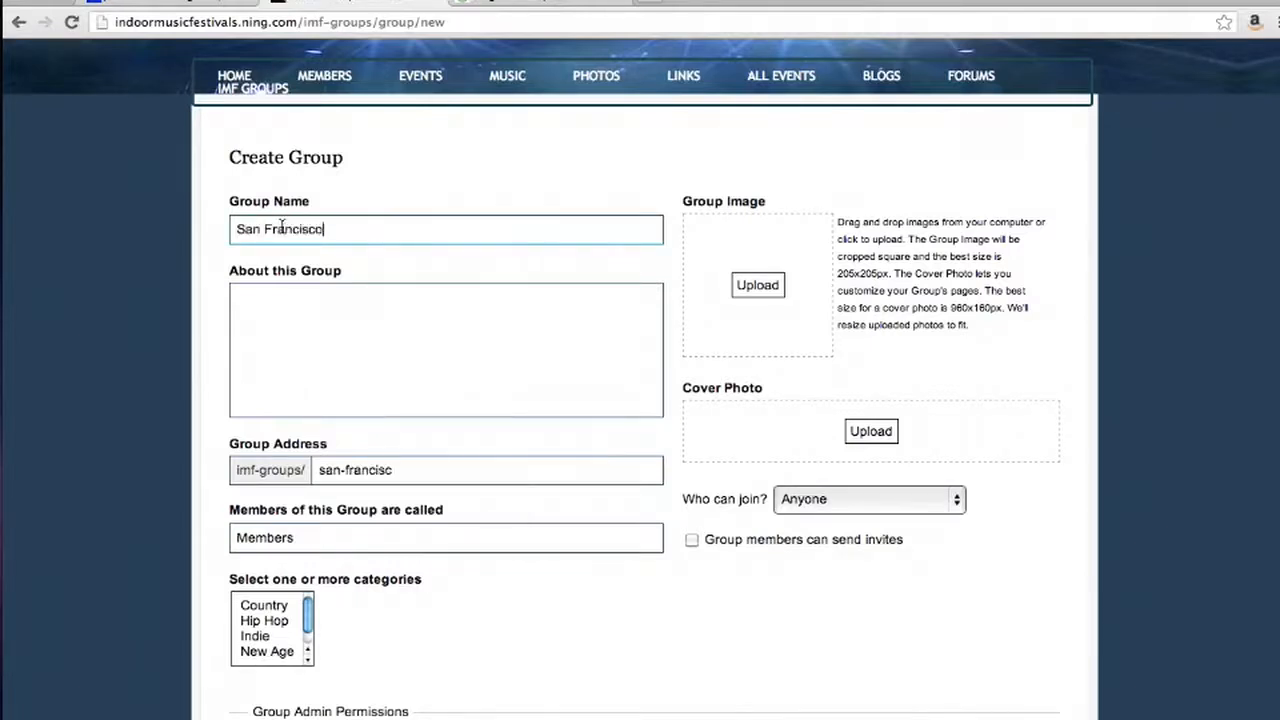
pyautogui.write(' Music Lover')
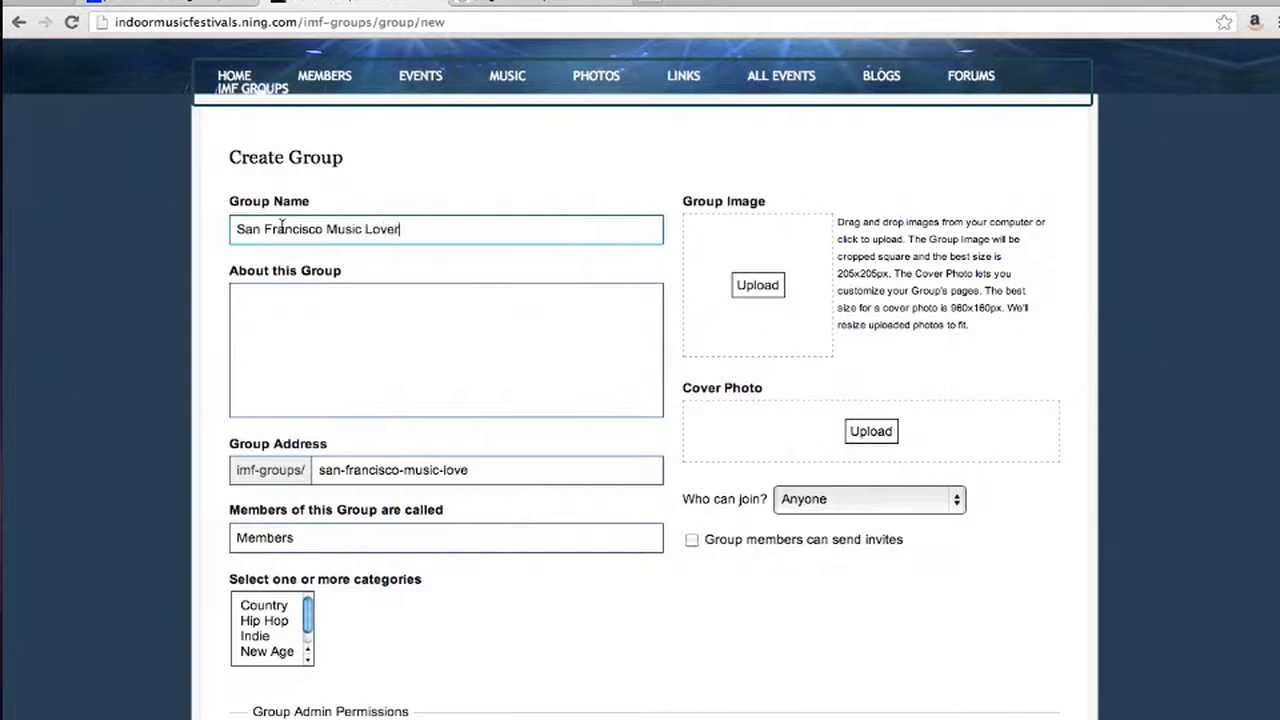
pyautogui.write('s')
pyautogui.click(327, 312)
pyautogui.click(327, 312)
pyautogui.write('We love Music in Sf!')
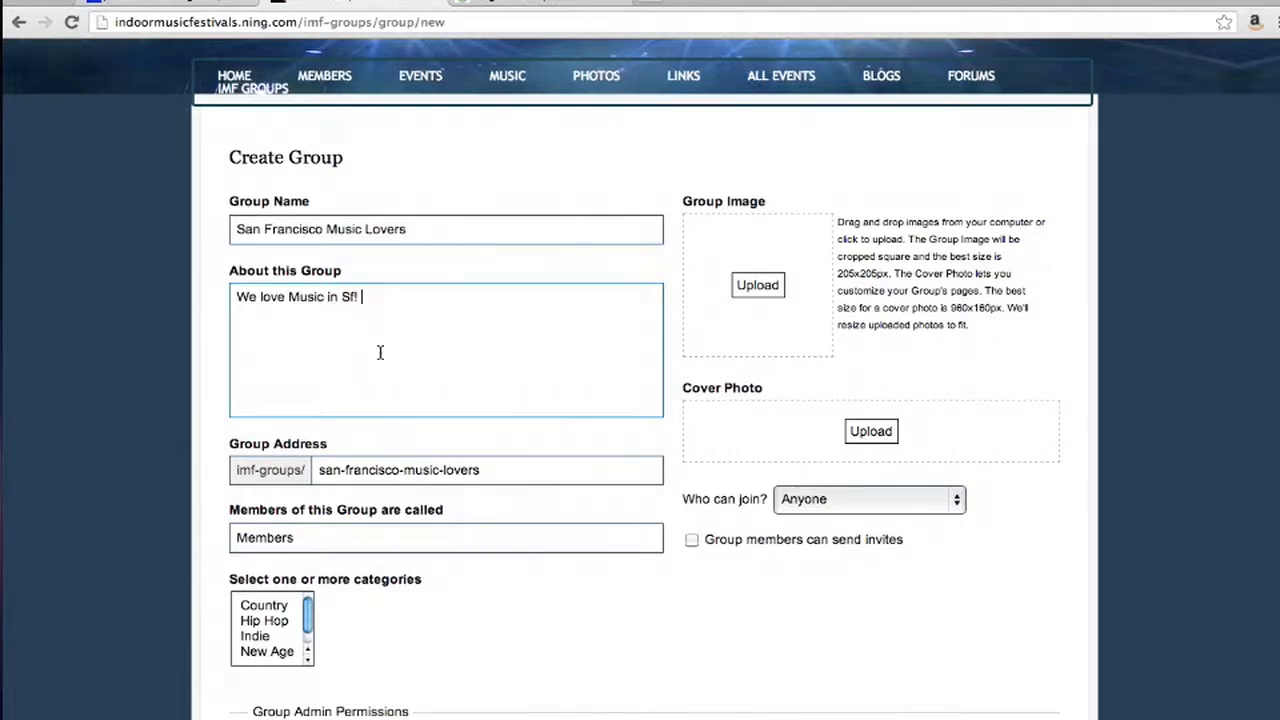
# - Set the name used for the group's members to SF Fans
pyautogui.scroll(-3, 380, 352)
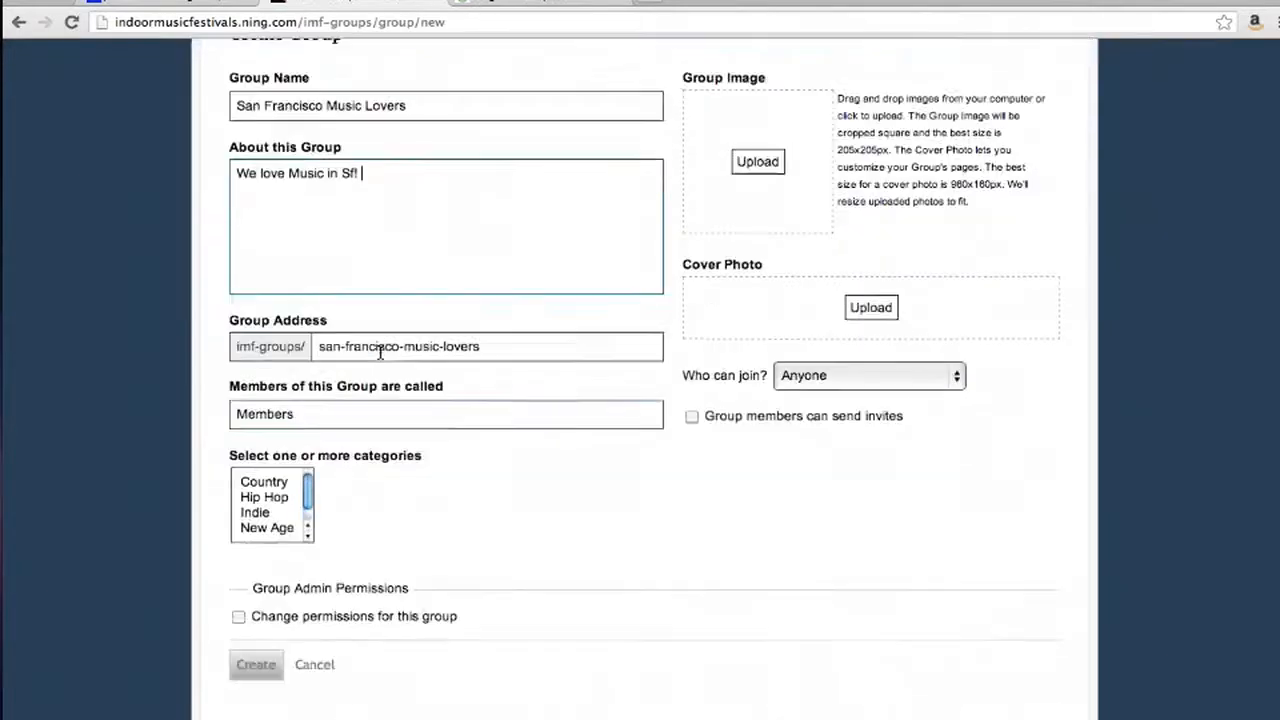
pyautogui.click(516, 355)
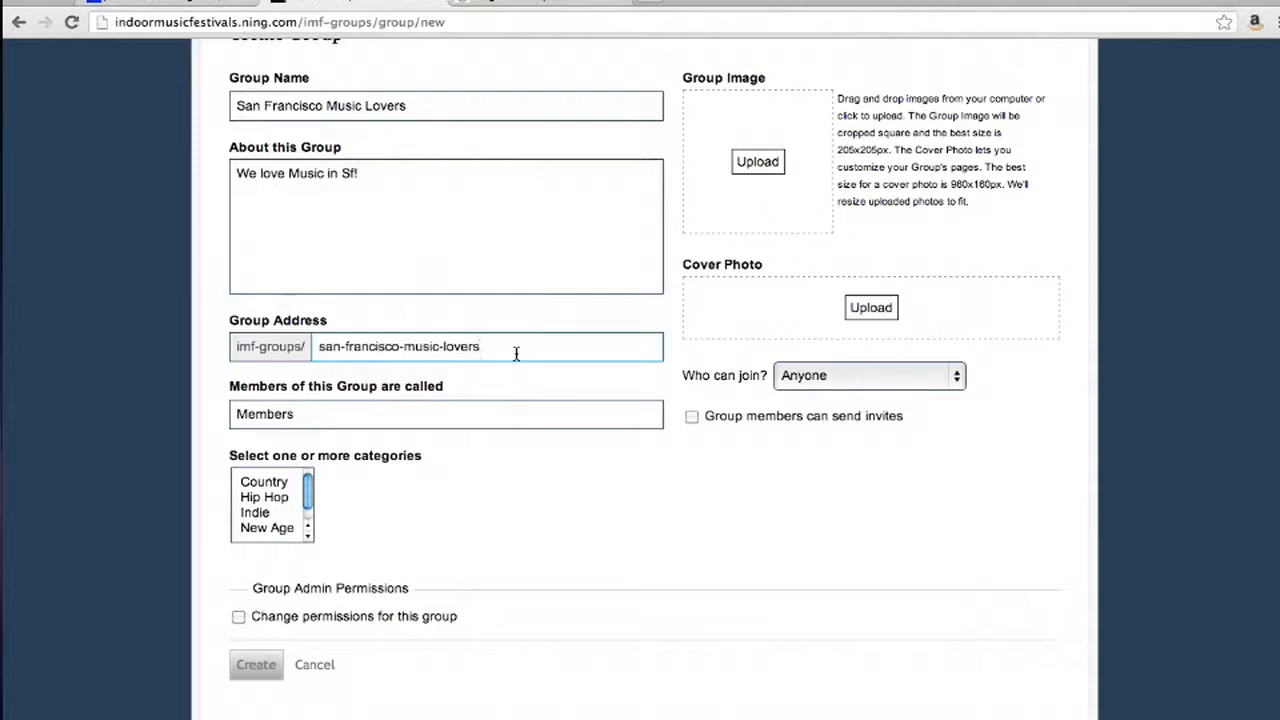
pyautogui.scroll(-1, 563, 352)
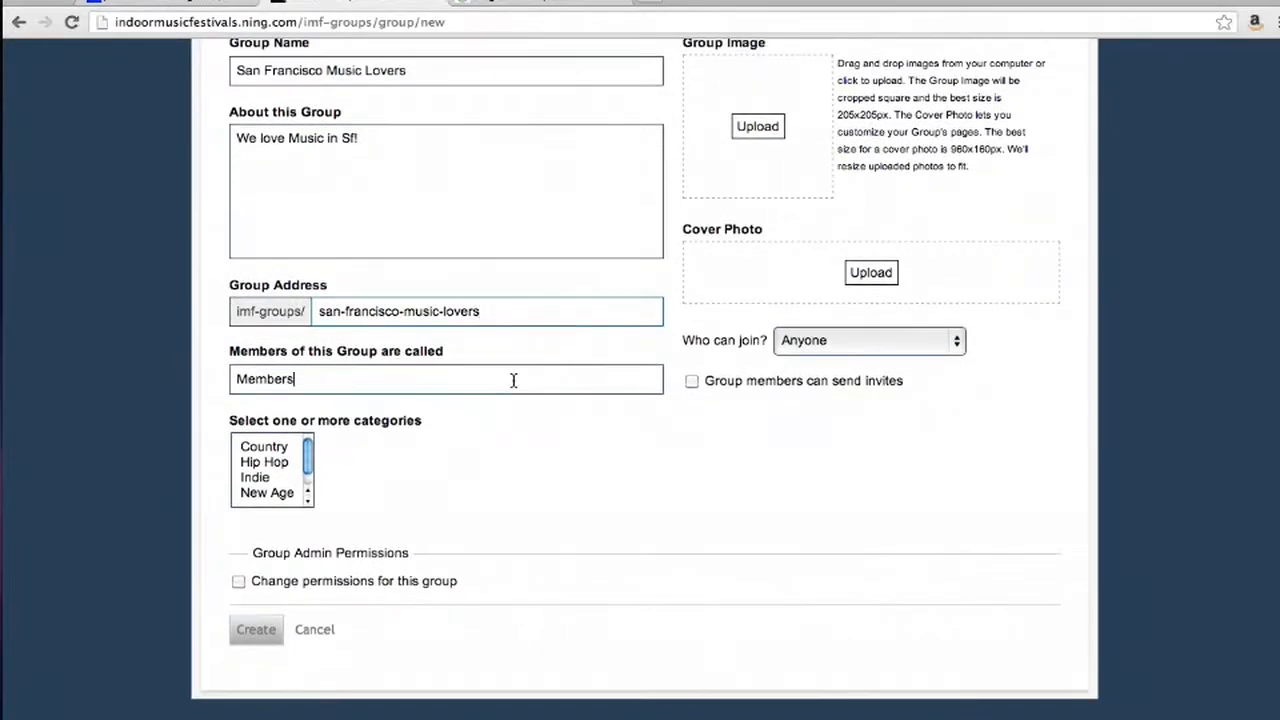
pyautogui.doubleClick(513, 380)
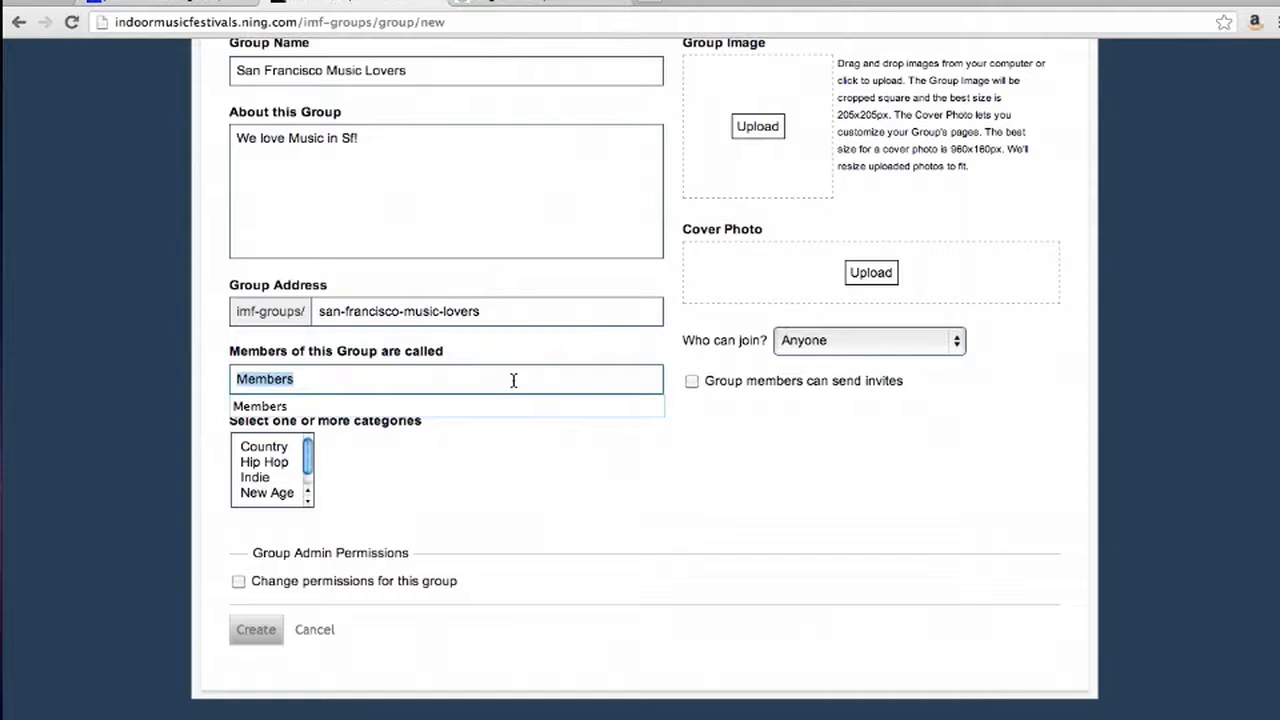
pyautogui.press('BackSpace')
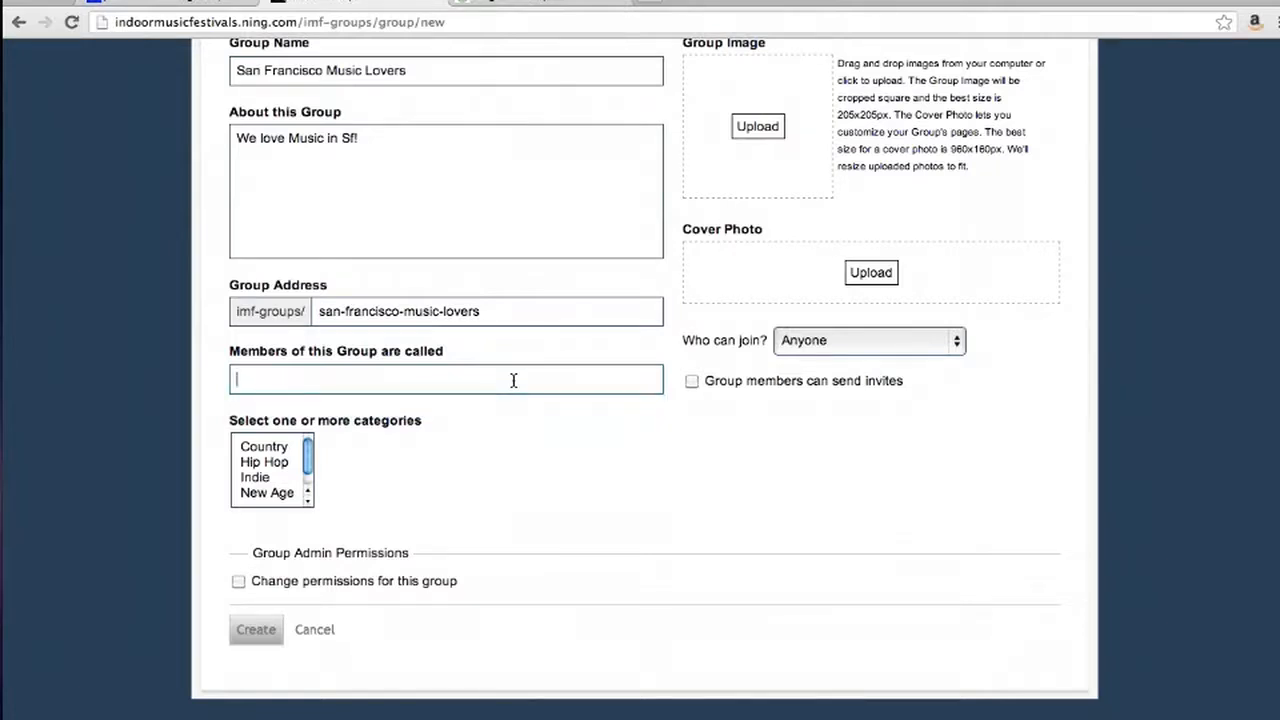
pyautogui.write('SF Fans')
# - Assign the new group to the Indie category
pyautogui.scroll(-1, 280, 472)
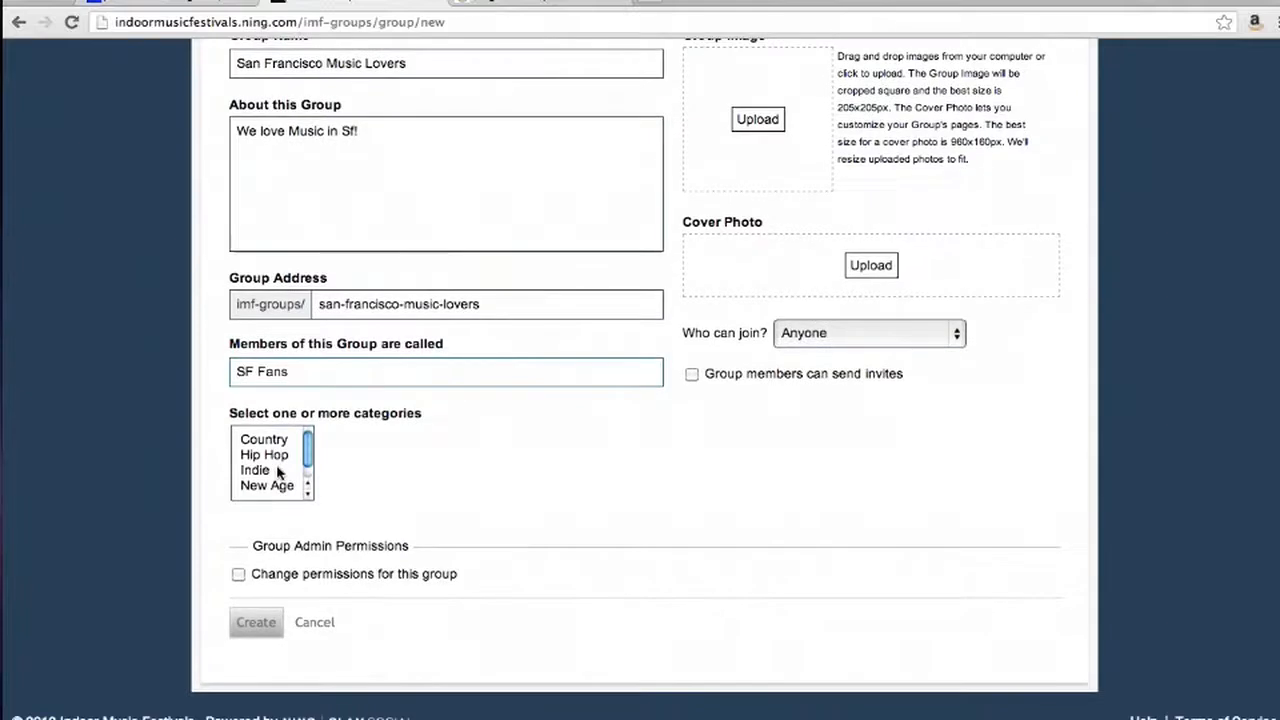
pyautogui.scroll(-1, 280, 472)
pyautogui.click(276, 462)
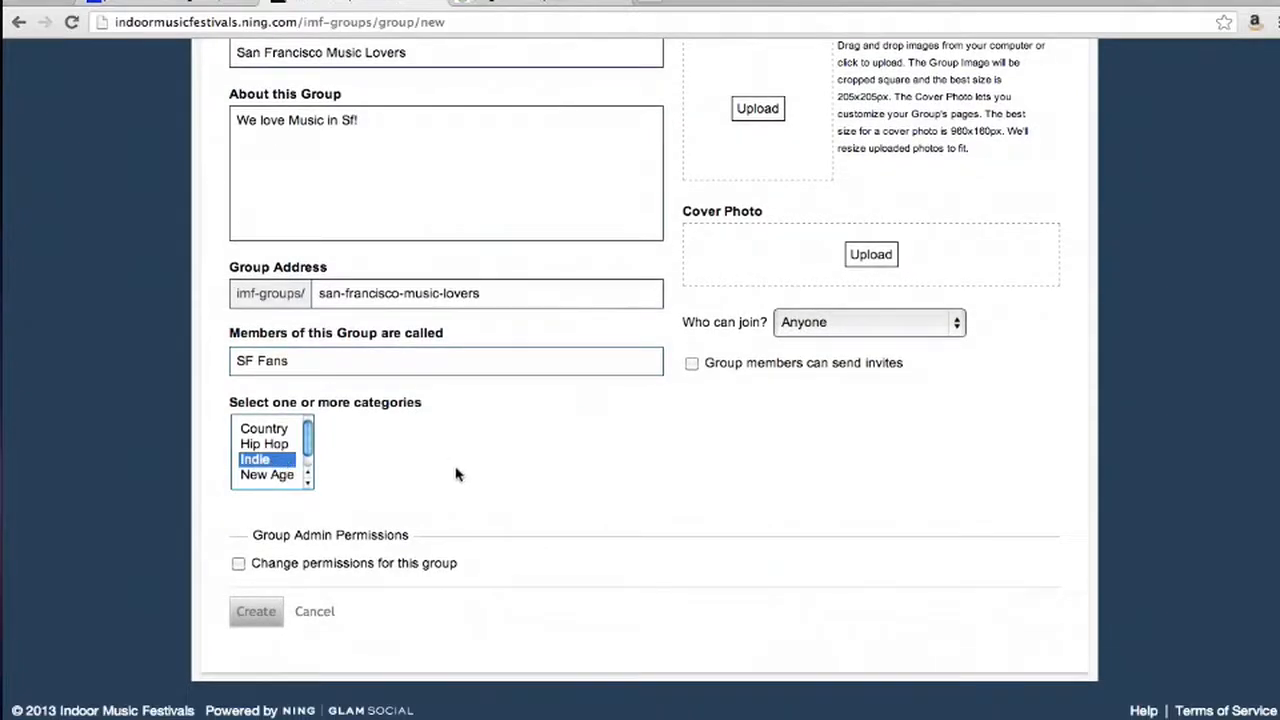
# - Upload worldmusicsf.jpeg from the Desktop as the group image
pyautogui.scroll(3, 705, 450)
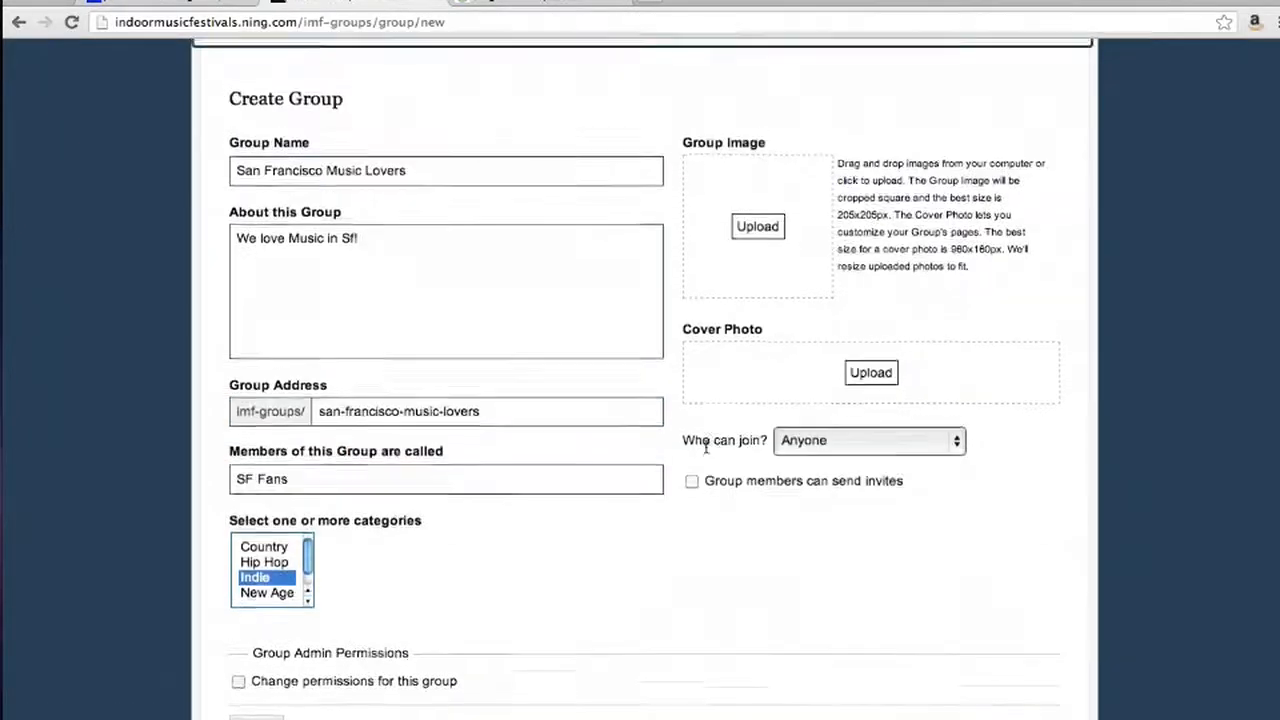
pyautogui.scroll(2, 705, 450)
pyautogui.click(757, 298)
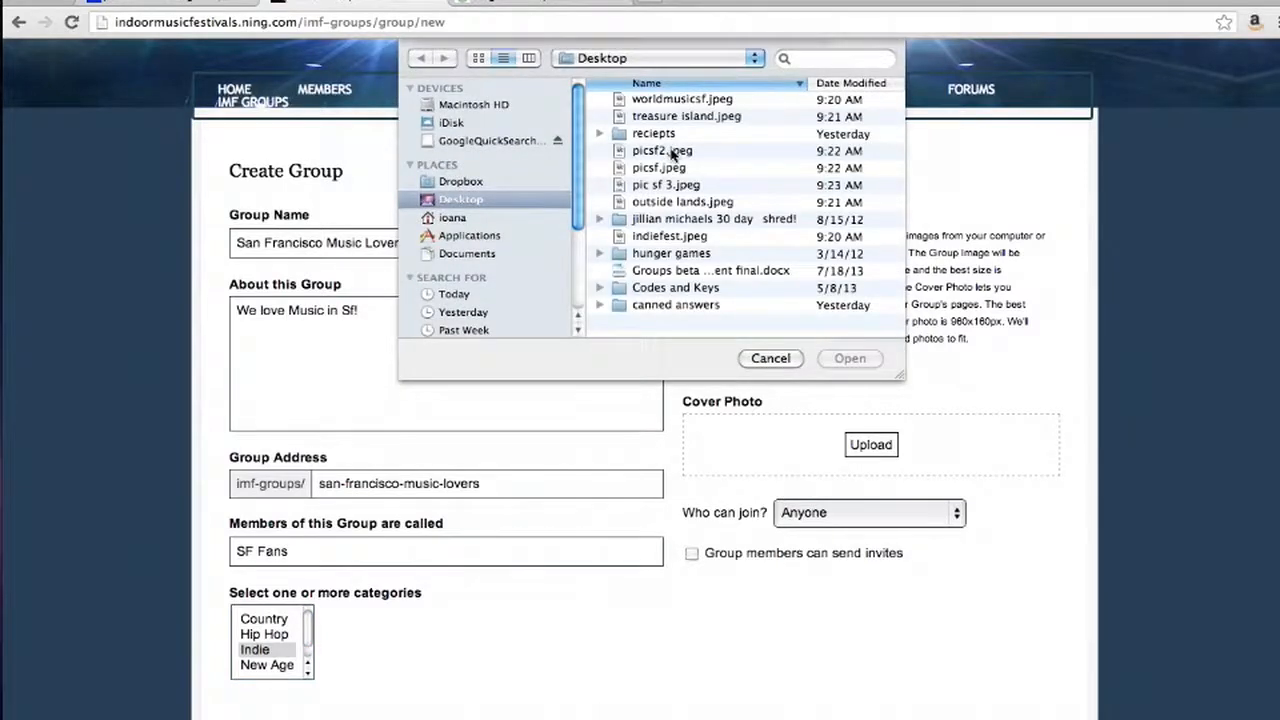
pyautogui.click(684, 100)
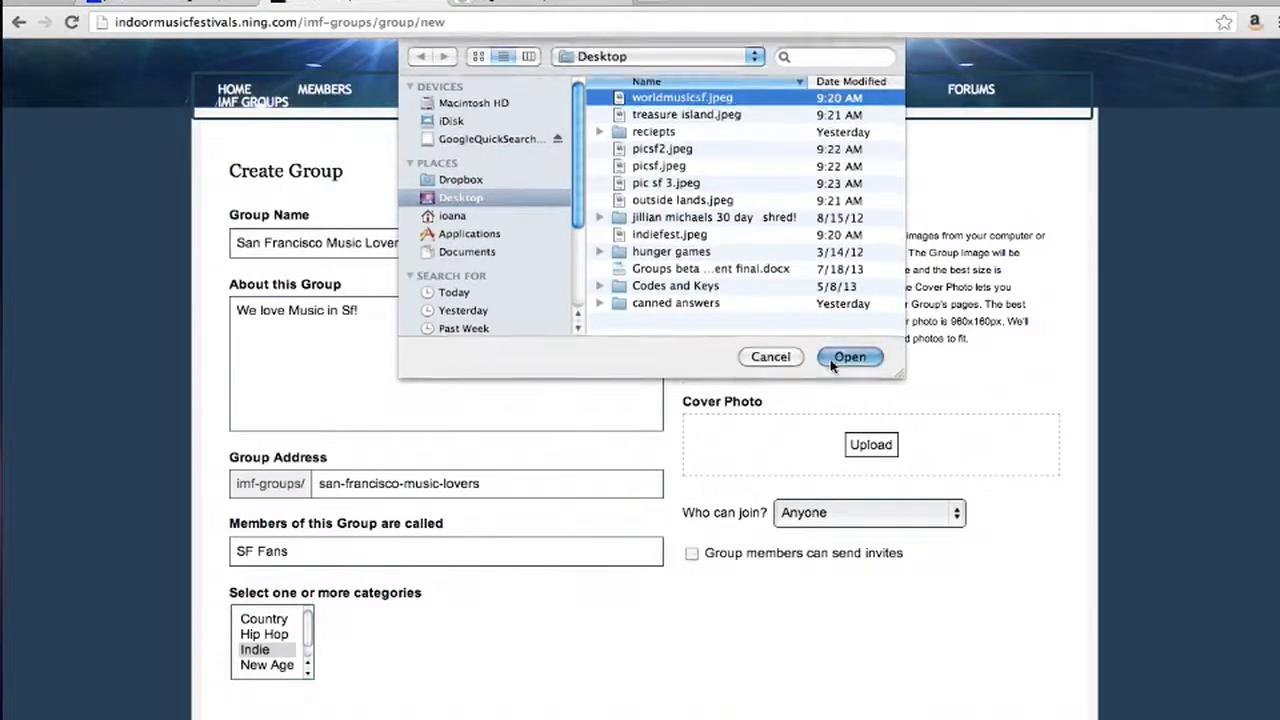
pyautogui.click(849, 357)
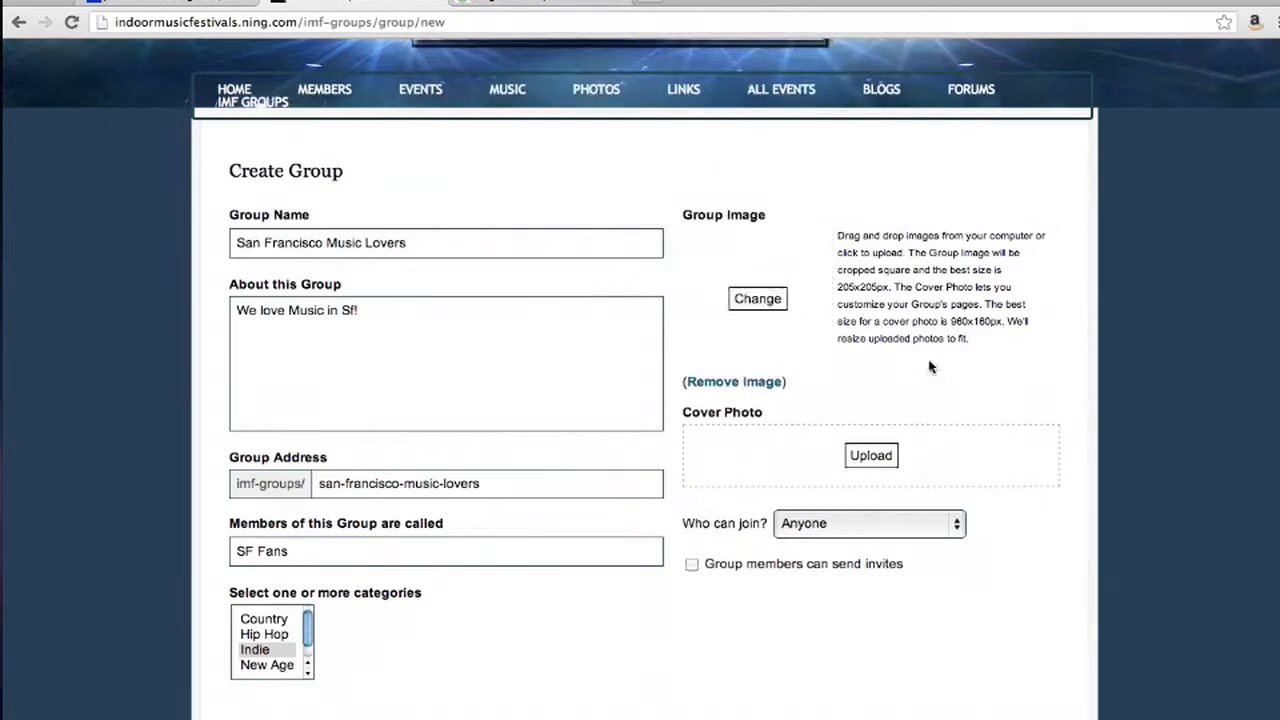
# - Upload the crowd photo picsf2.jpeg from the Desktop as the group's cover photo
pyautogui.scroll(-1, 933, 412)
pyautogui.click(871, 441)
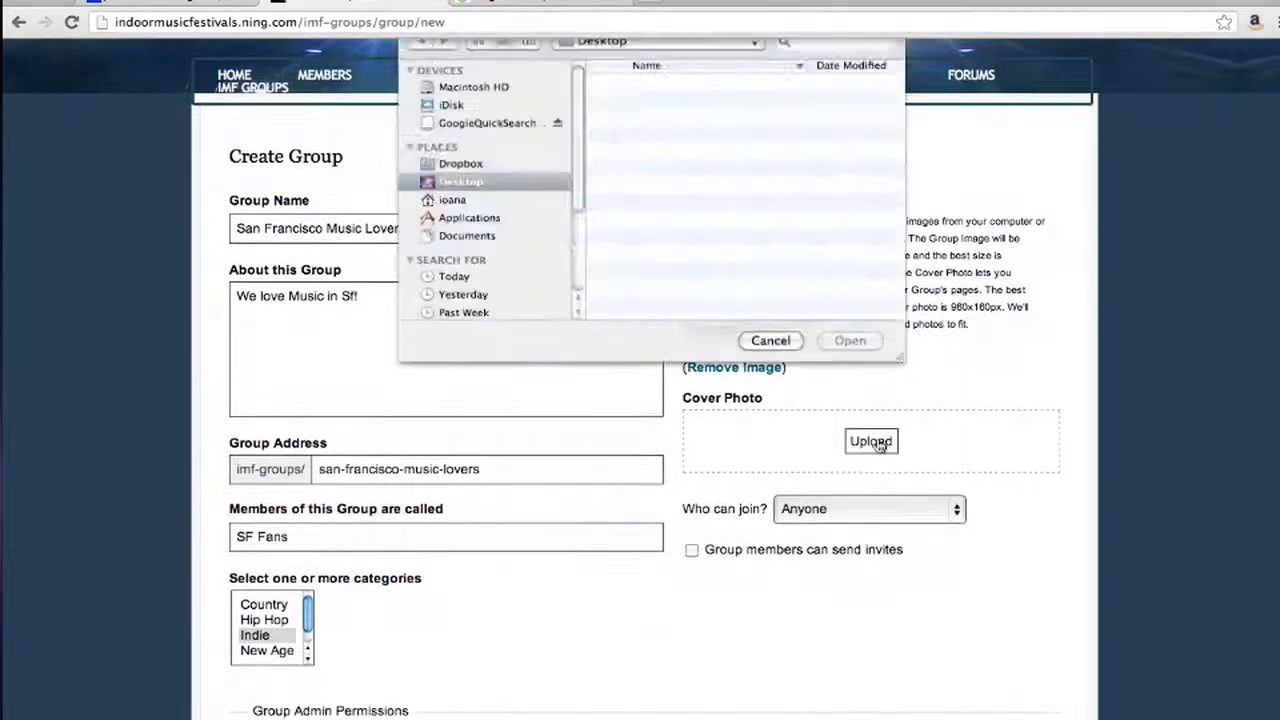
pyautogui.click(860, 150)
pyautogui.click(870, 361)
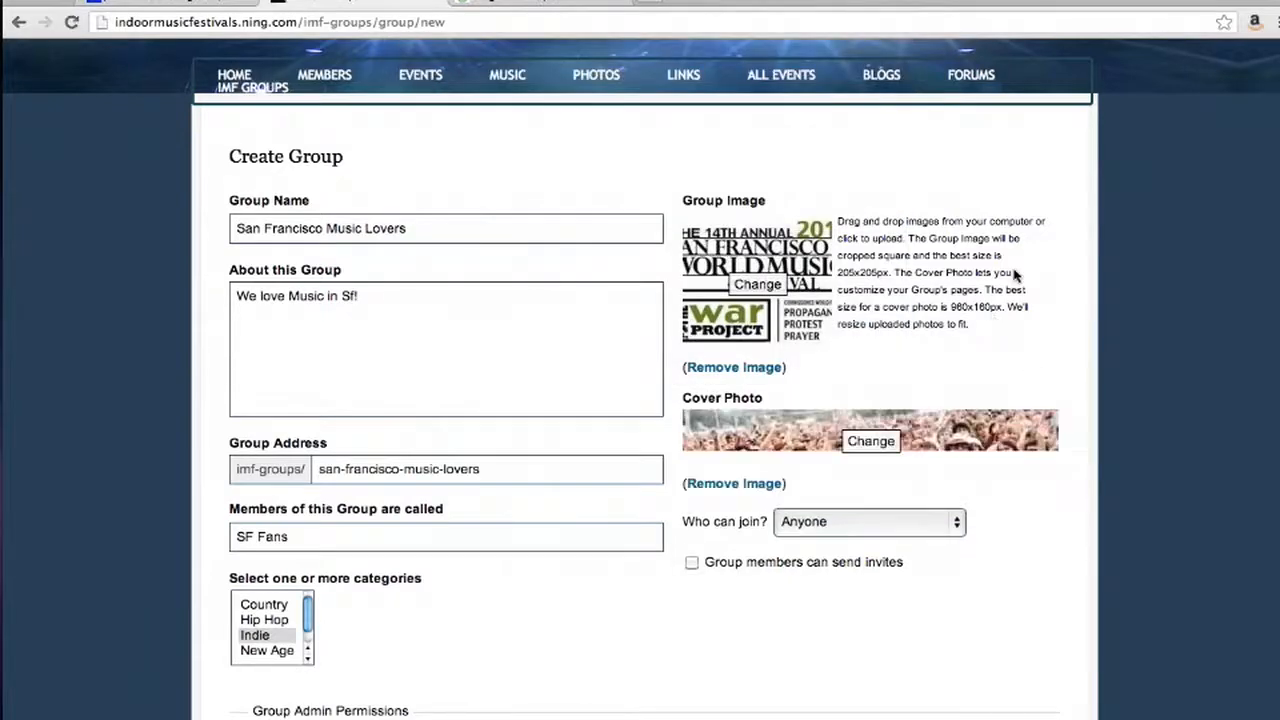
# - Keep joining open to Anyone and allow group members to send invites
pyautogui.scroll(-3, 1014, 277)
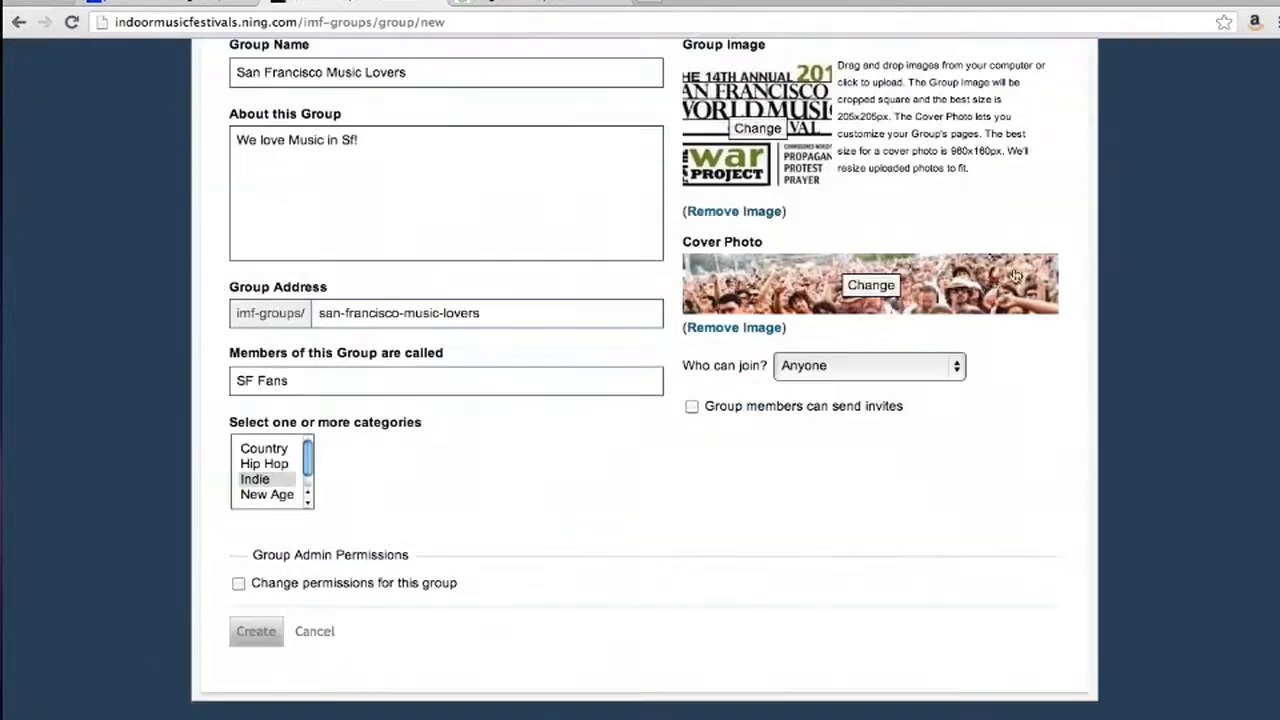
pyautogui.click(847, 372)
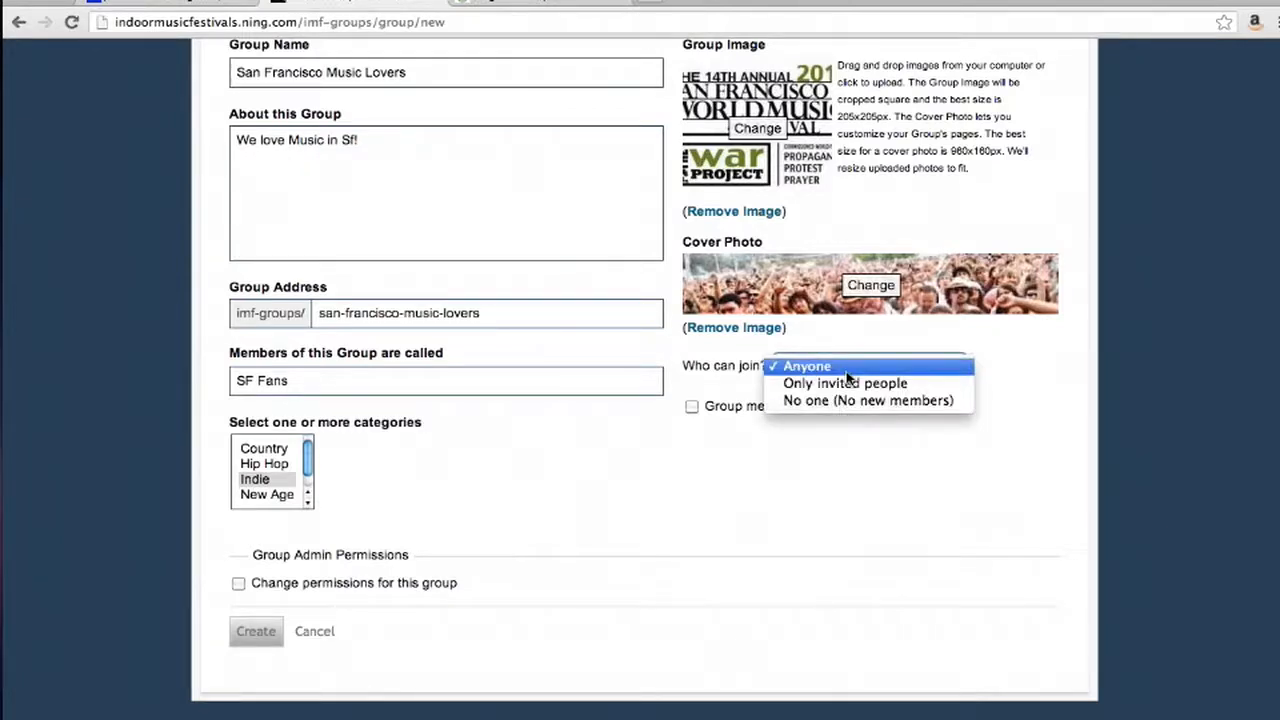
pyautogui.click(847, 372)
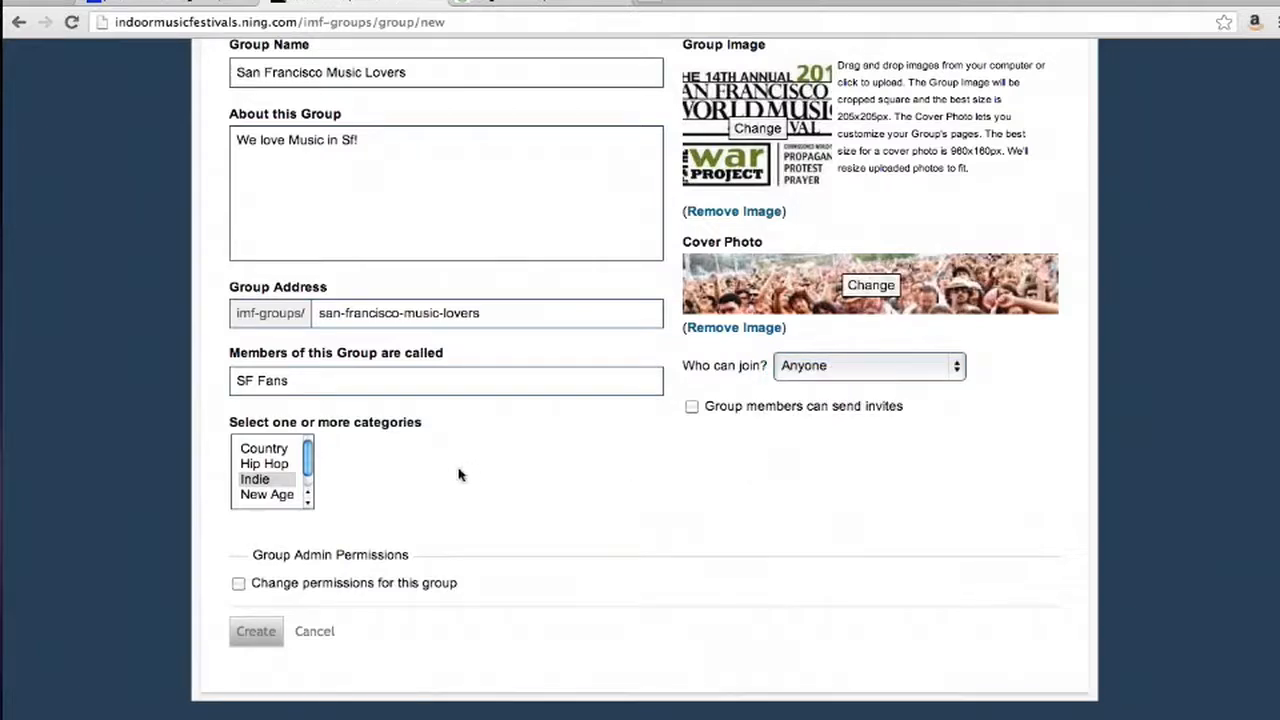
pyautogui.scroll(-1, 469, 472)
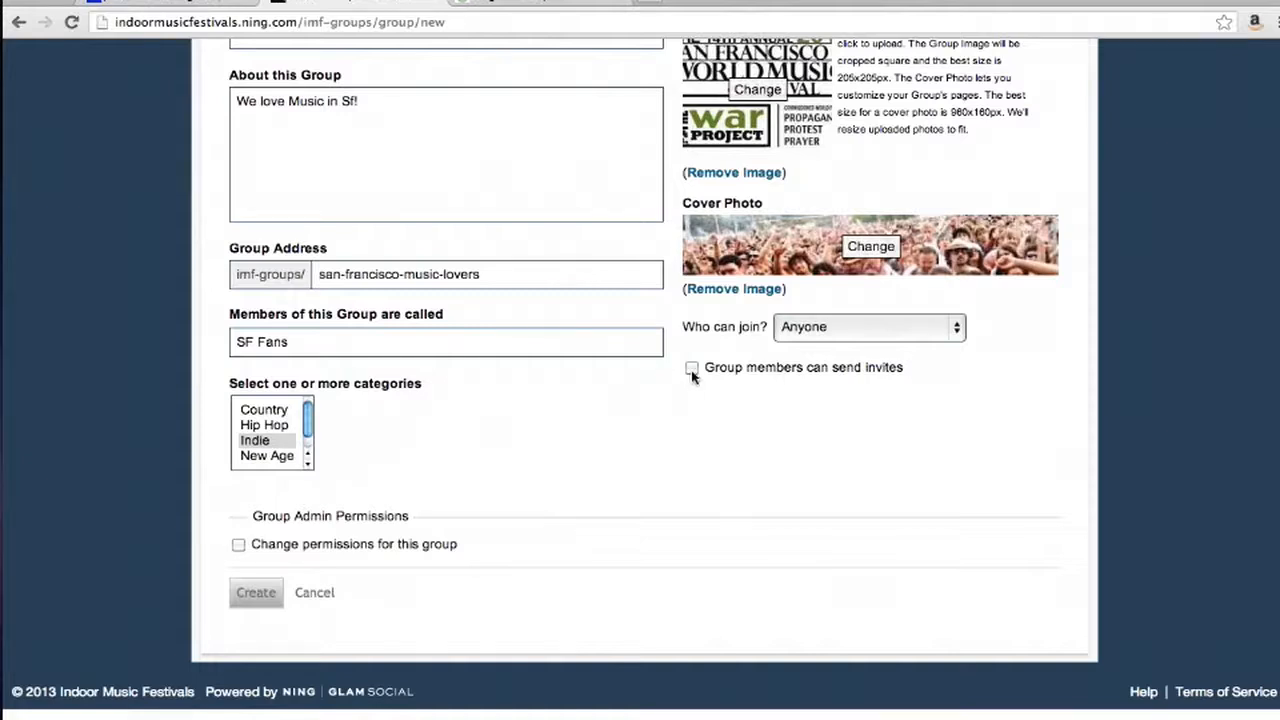
pyautogui.click(691, 368)
# - Enable changed admin permissions for this group with Complete layout controls, and create the group
pyautogui.click(238, 545)
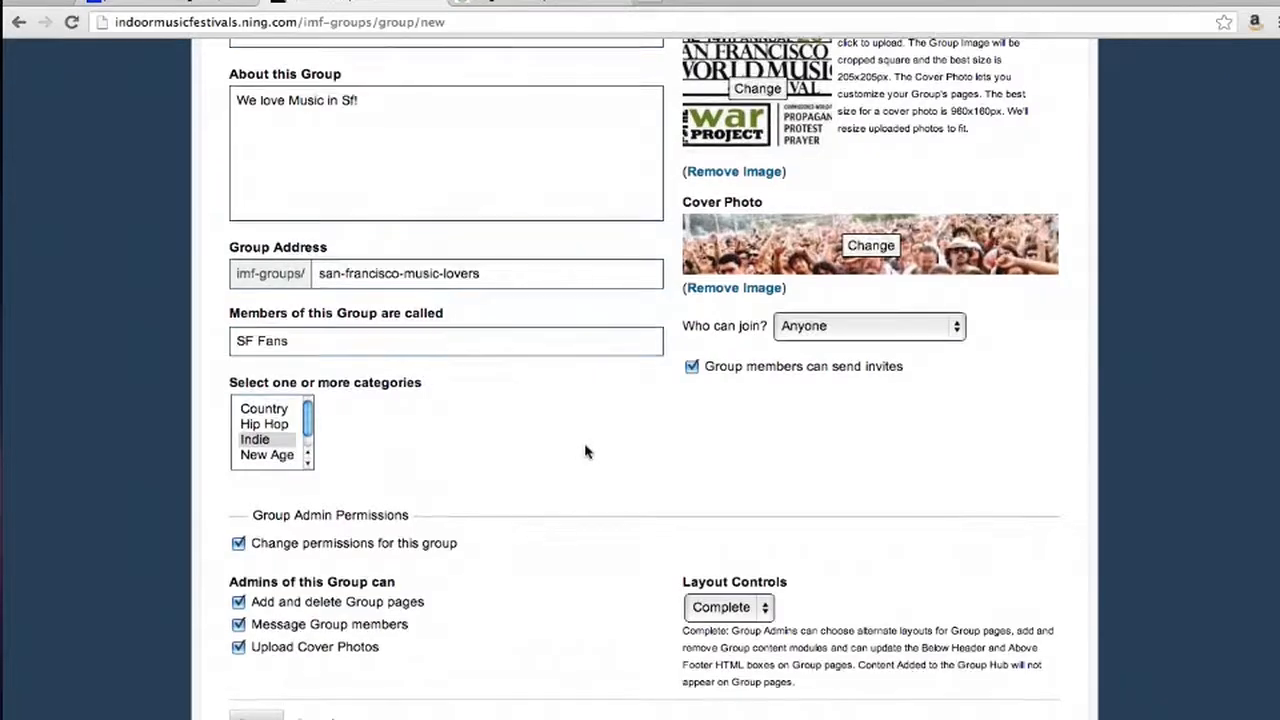
pyautogui.scroll(-2, 586, 452)
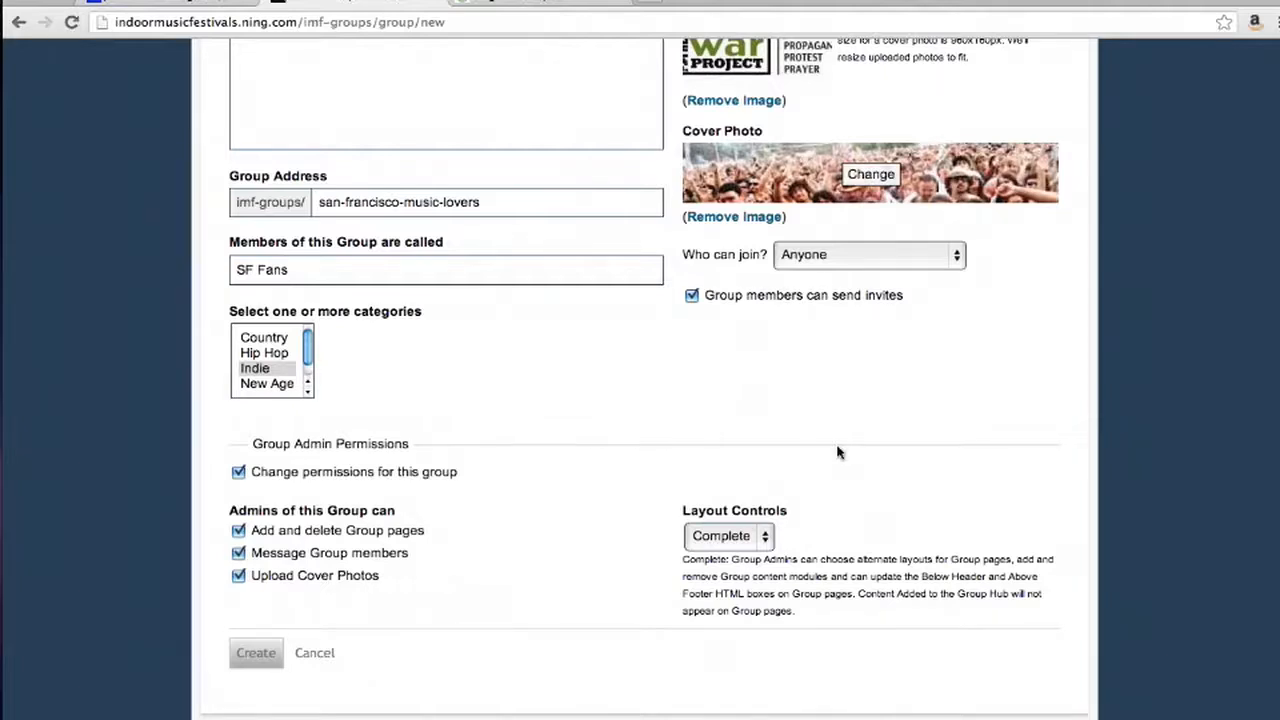
pyautogui.click(735, 536)
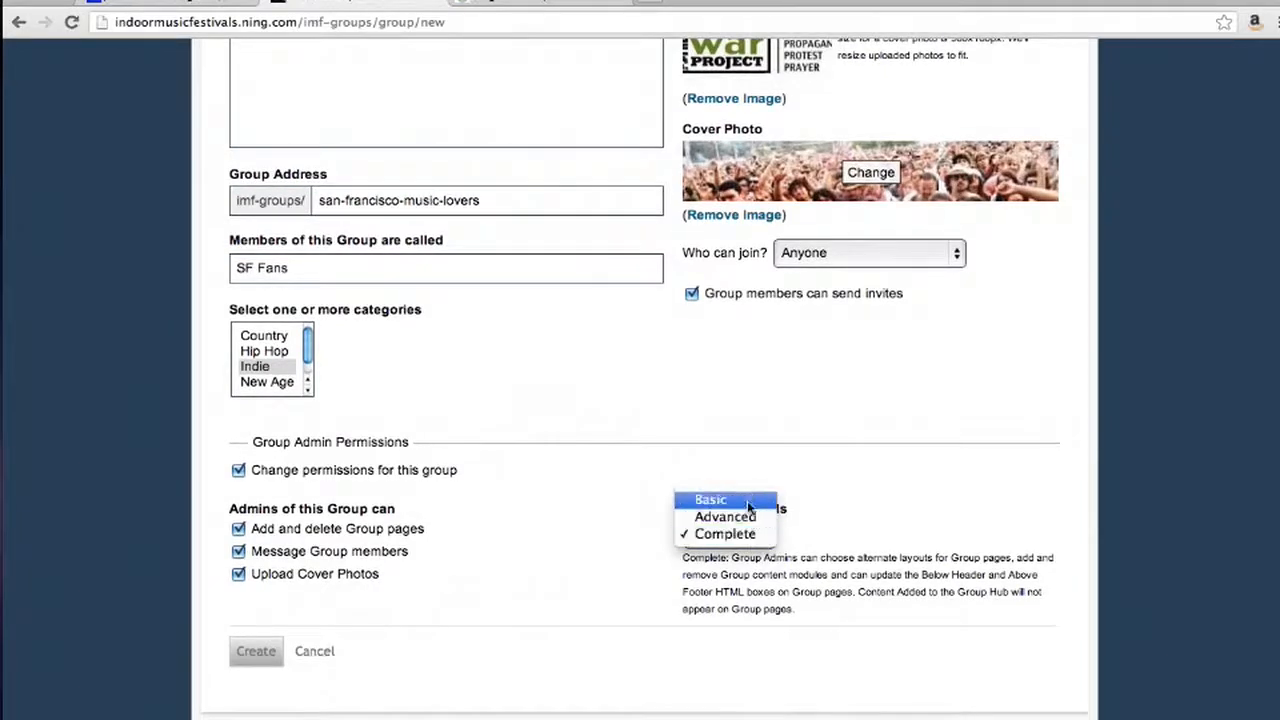
pyautogui.click(812, 529)
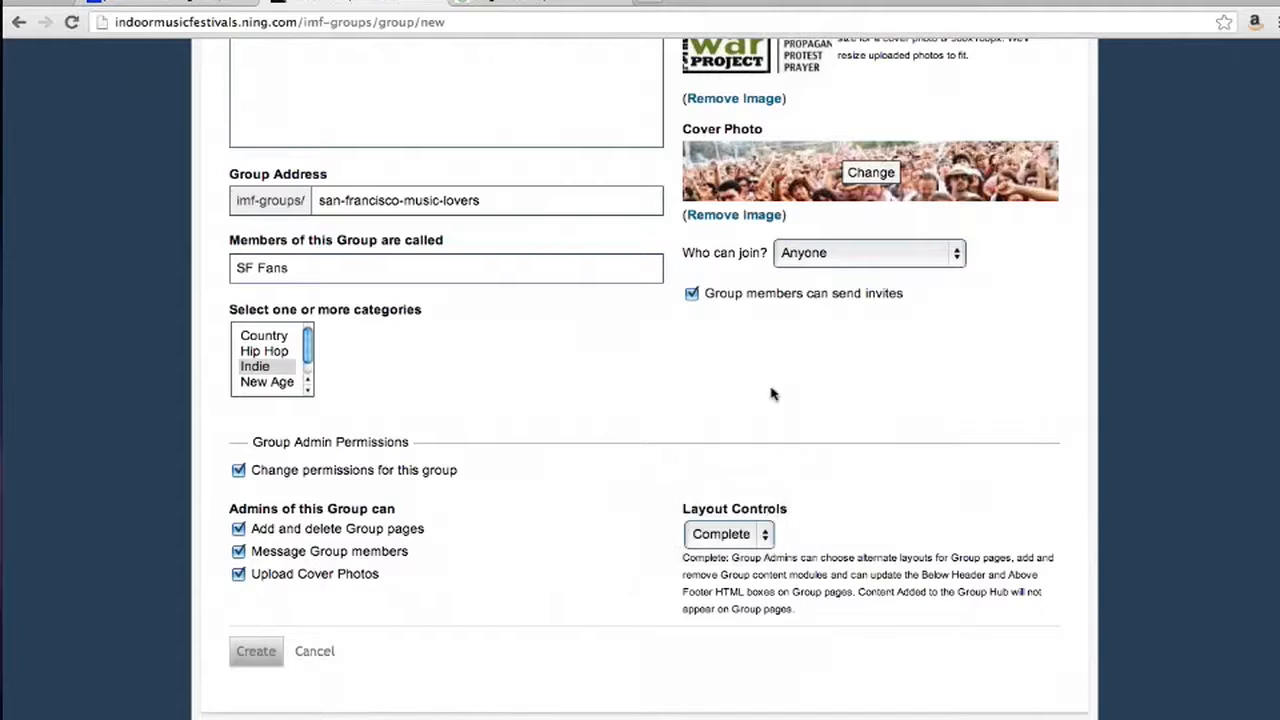
pyautogui.scroll(-2, 771, 394)
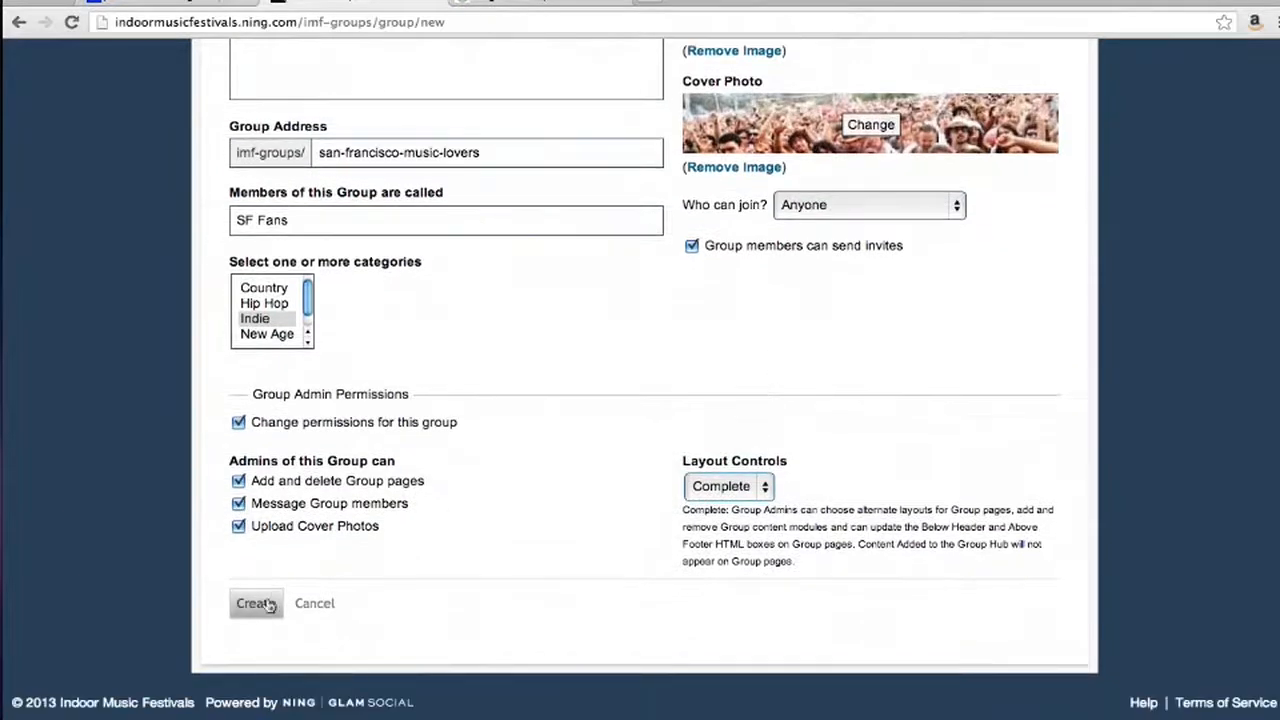
pyautogui.click(256, 604)
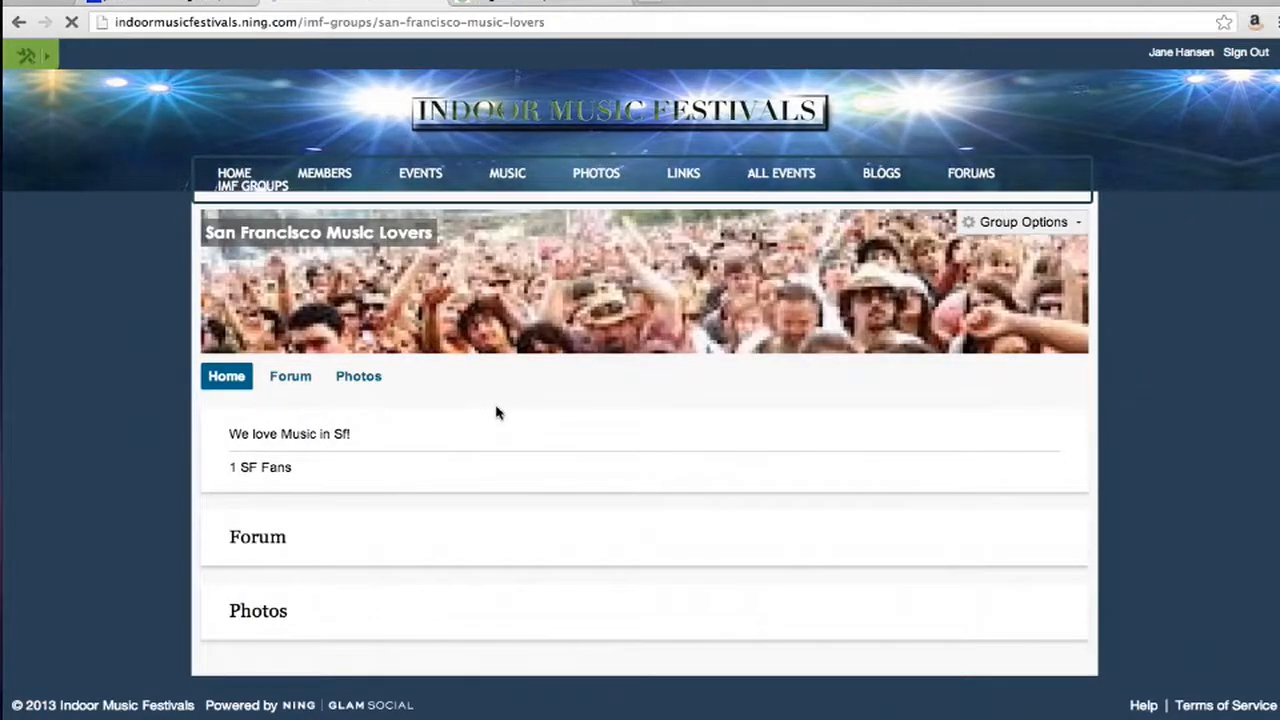
# - Start a discussion in the group's forum titled "Treasure Island Music Festival!" with the text "Who's going?"
pyautogui.scroll(-1, 499, 413)
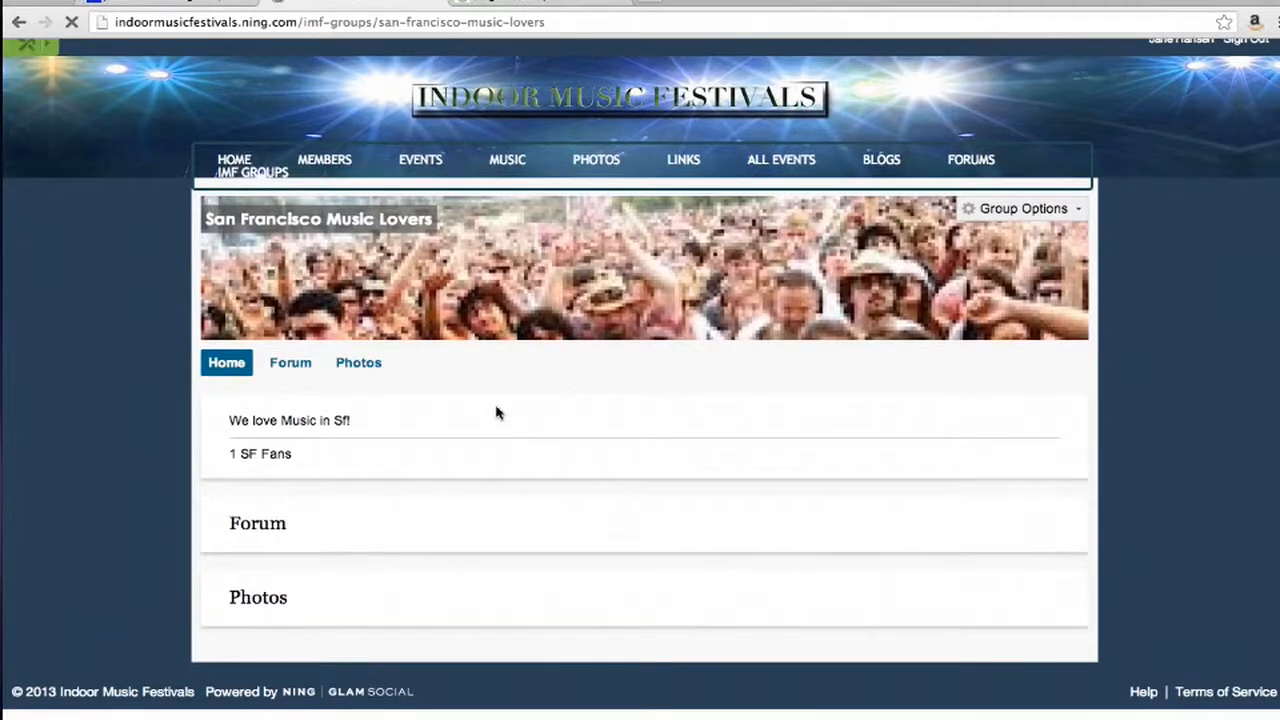
pyautogui.click(297, 372)
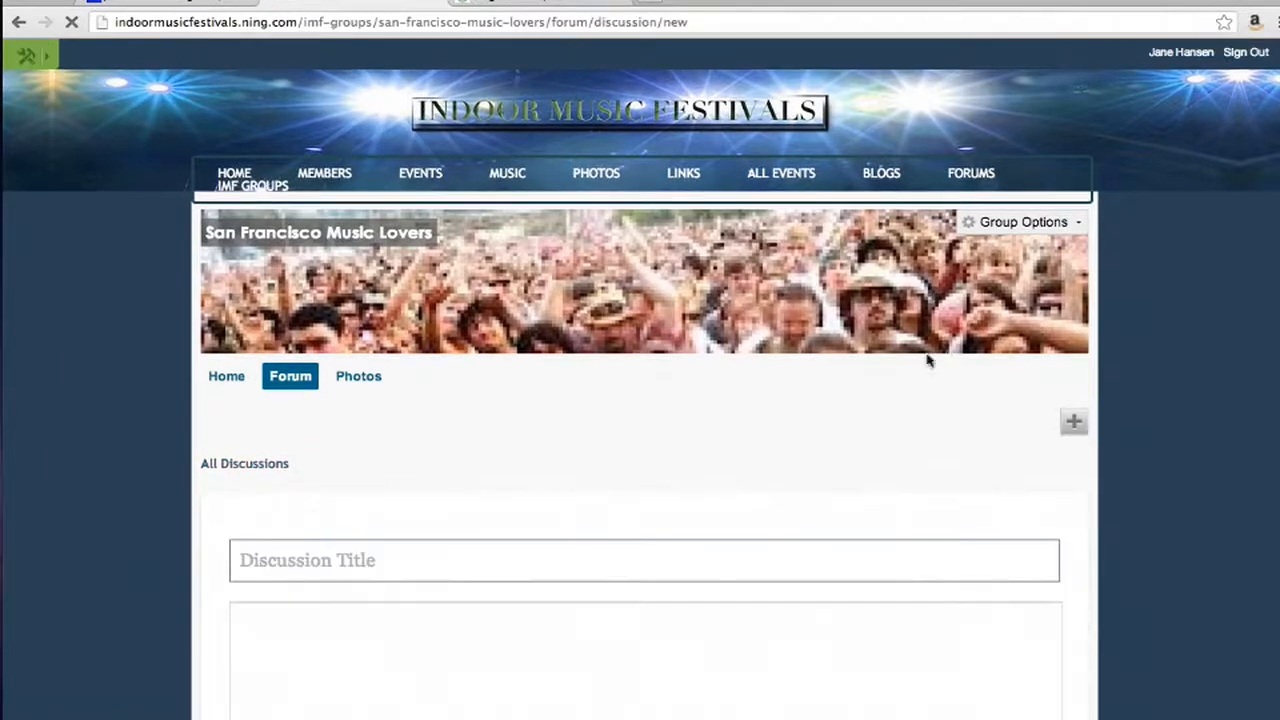
pyautogui.scroll(-2, 757, 518)
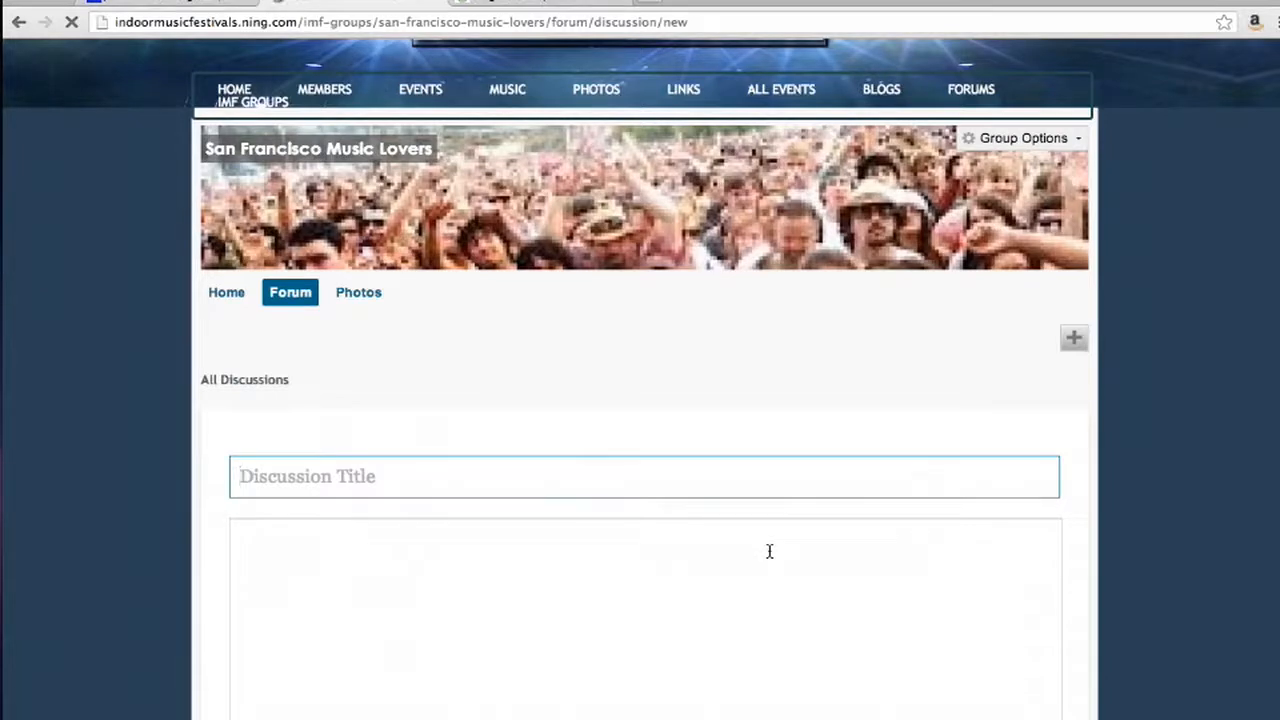
pyautogui.write('Treasure Is')
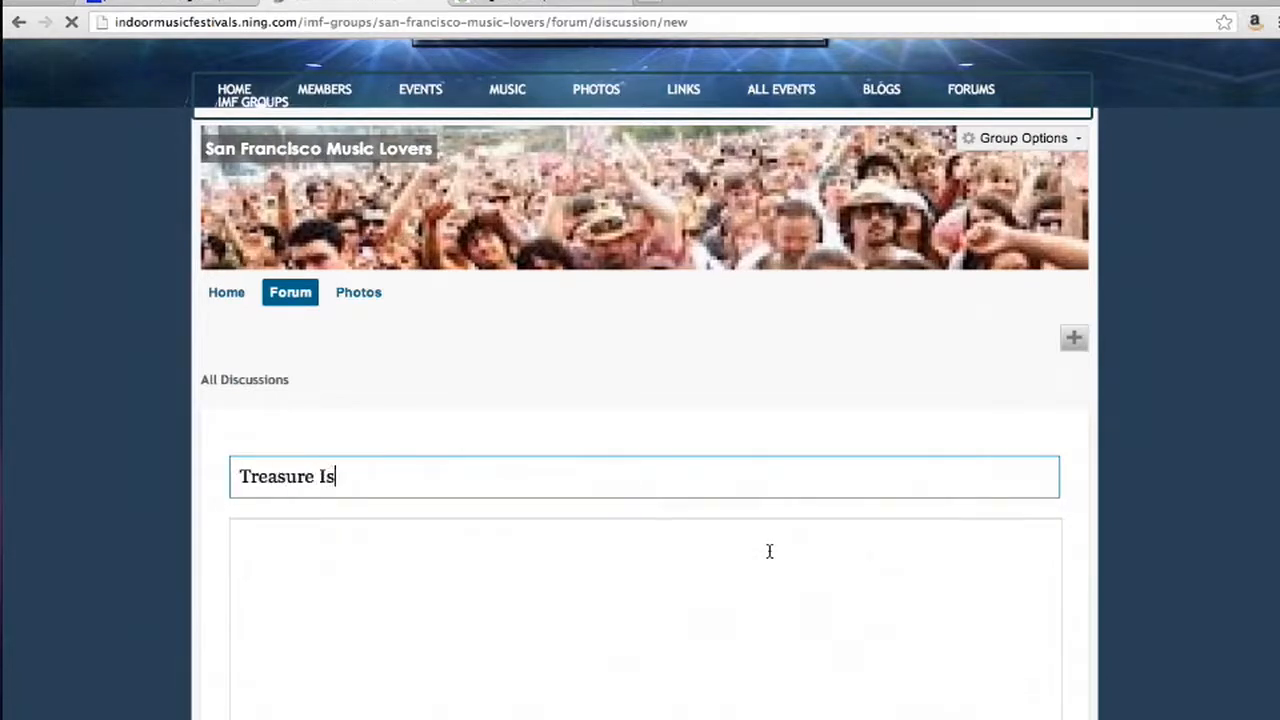
pyautogui.write('land Music F')
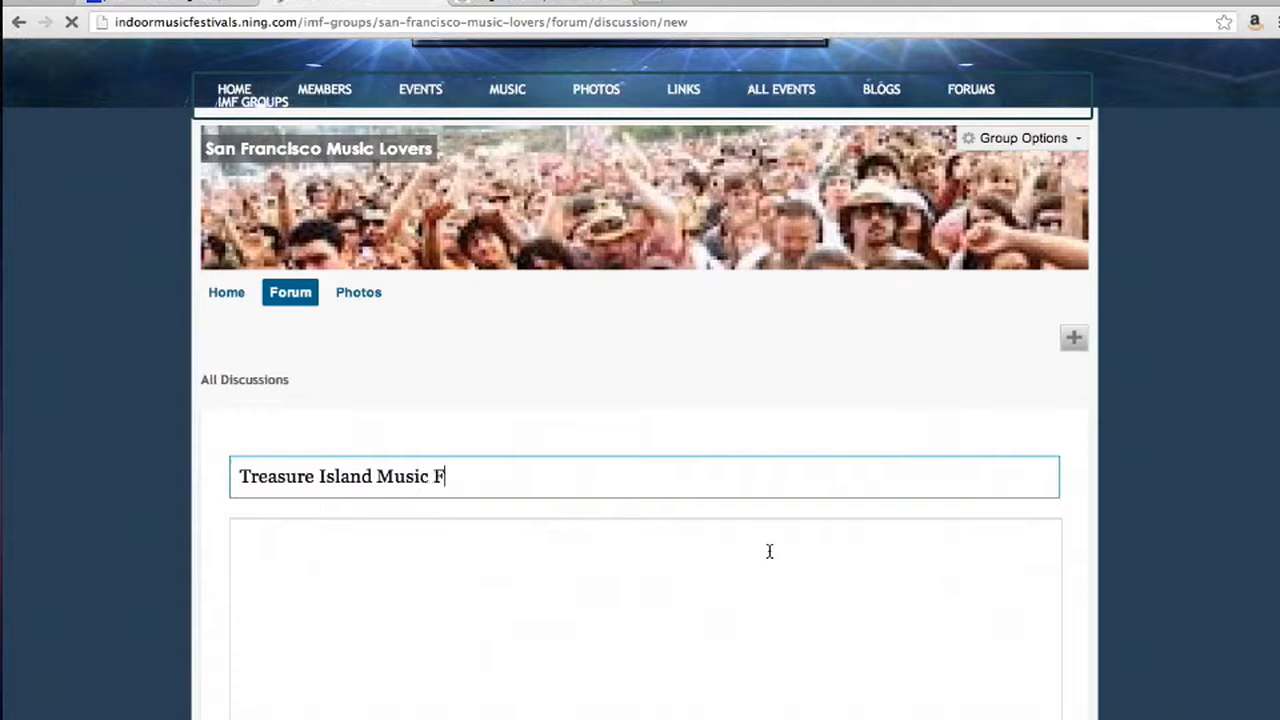
pyautogui.write("estivalWho's g")
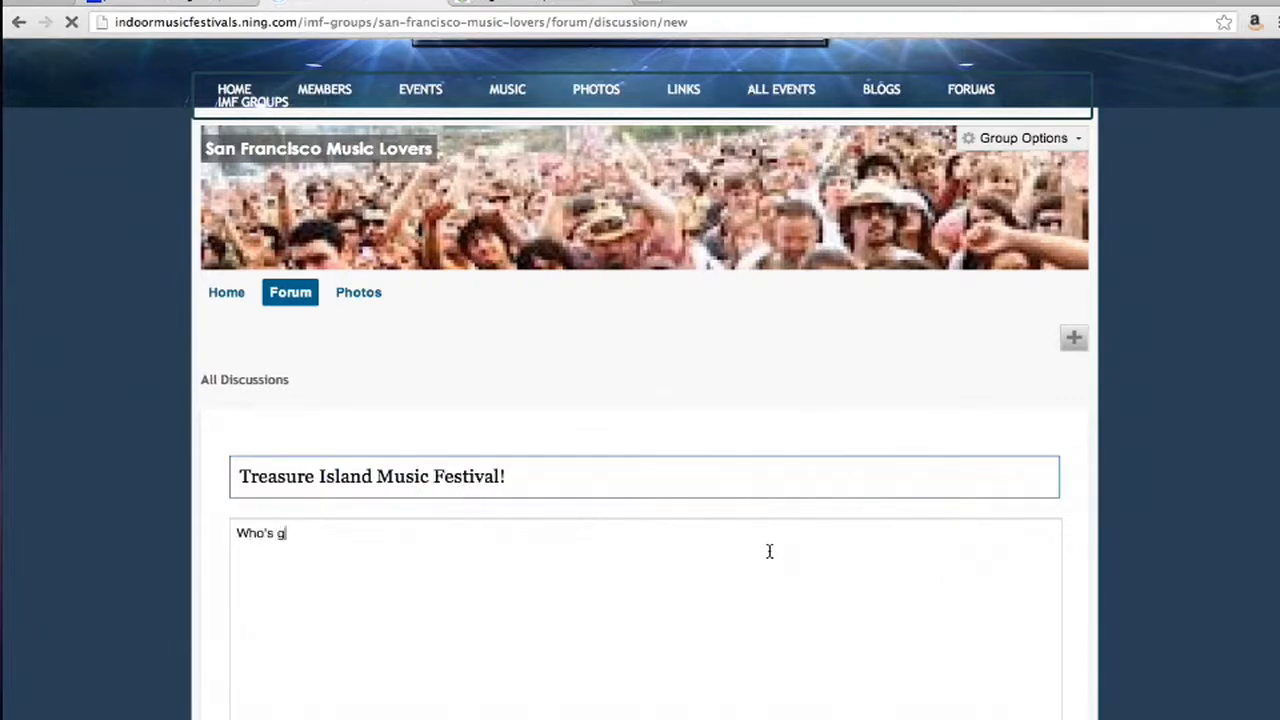
pyautogui.write('oing?')
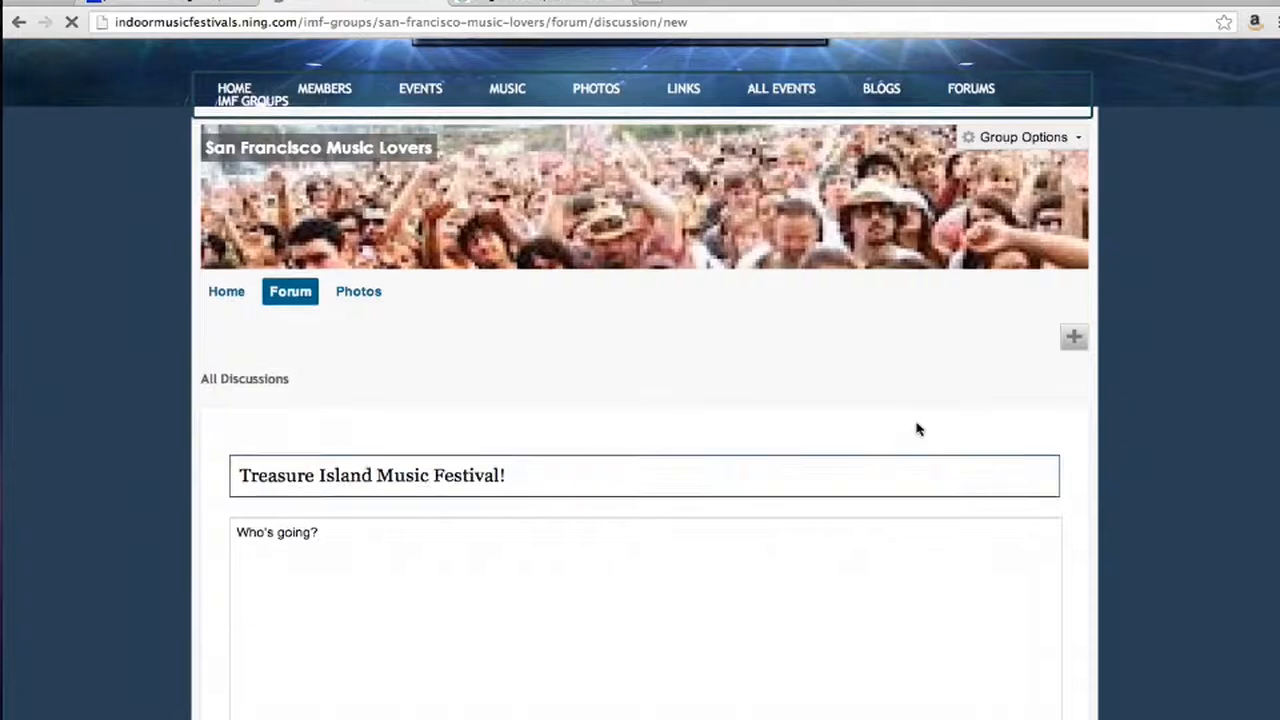
# - Tag the discussion with indie and publish it
pyautogui.scroll(-3, 916, 426)
pyautogui.scroll(-2, 916, 426)
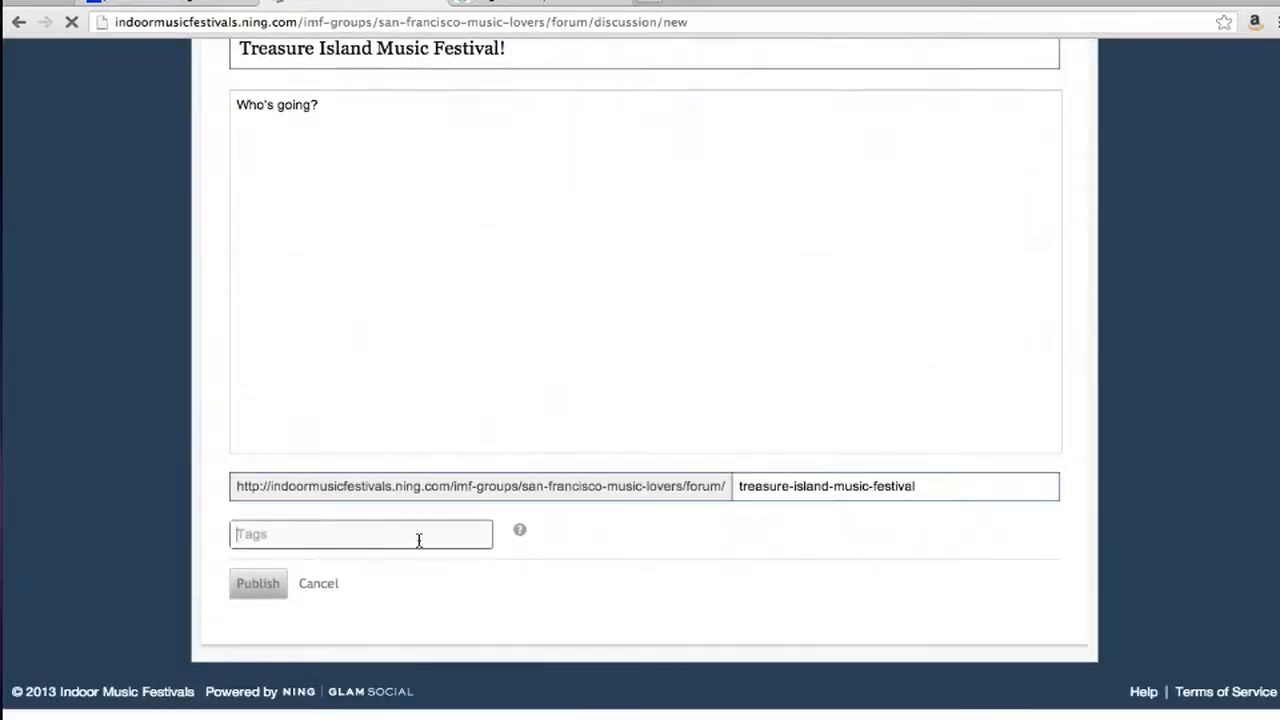
pyautogui.click(419, 540)
pyautogui.write('indie')
pyautogui.press('Return')
pyautogui.click(252, 592)
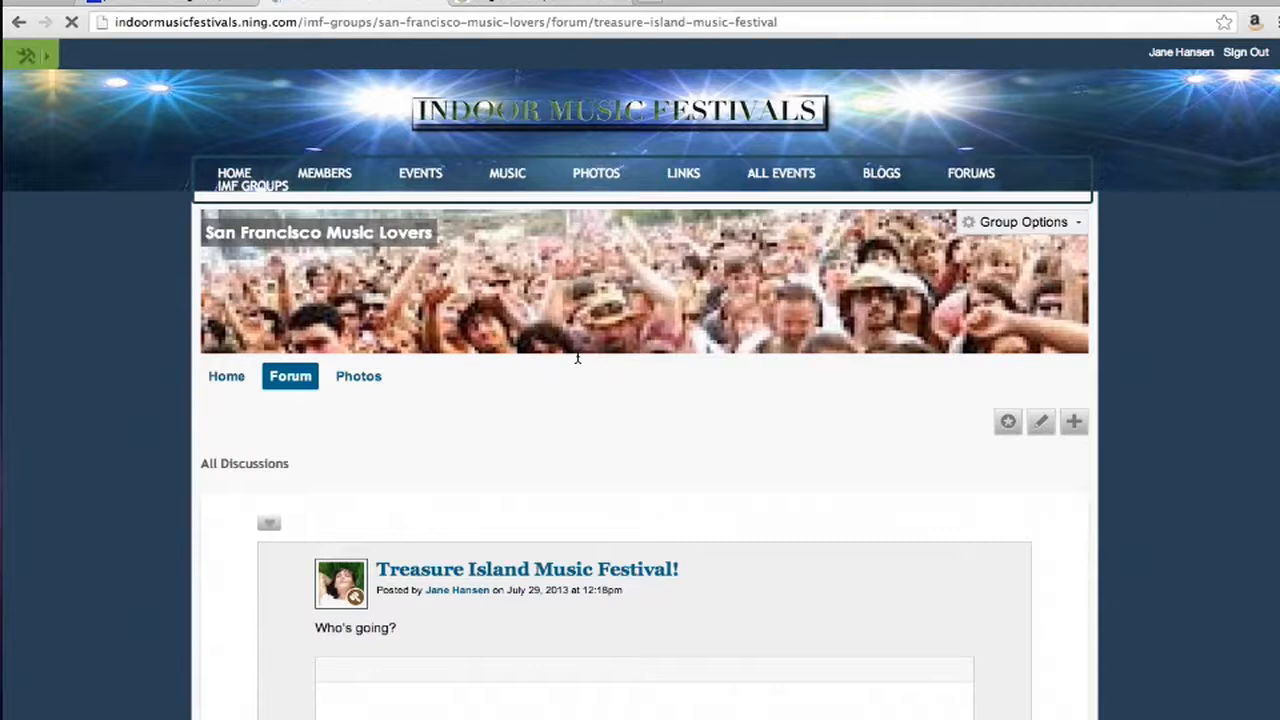
# - Upload indiefest.jpeg from the Desktop to the group's photos
pyautogui.scroll(-1, 585, 372)
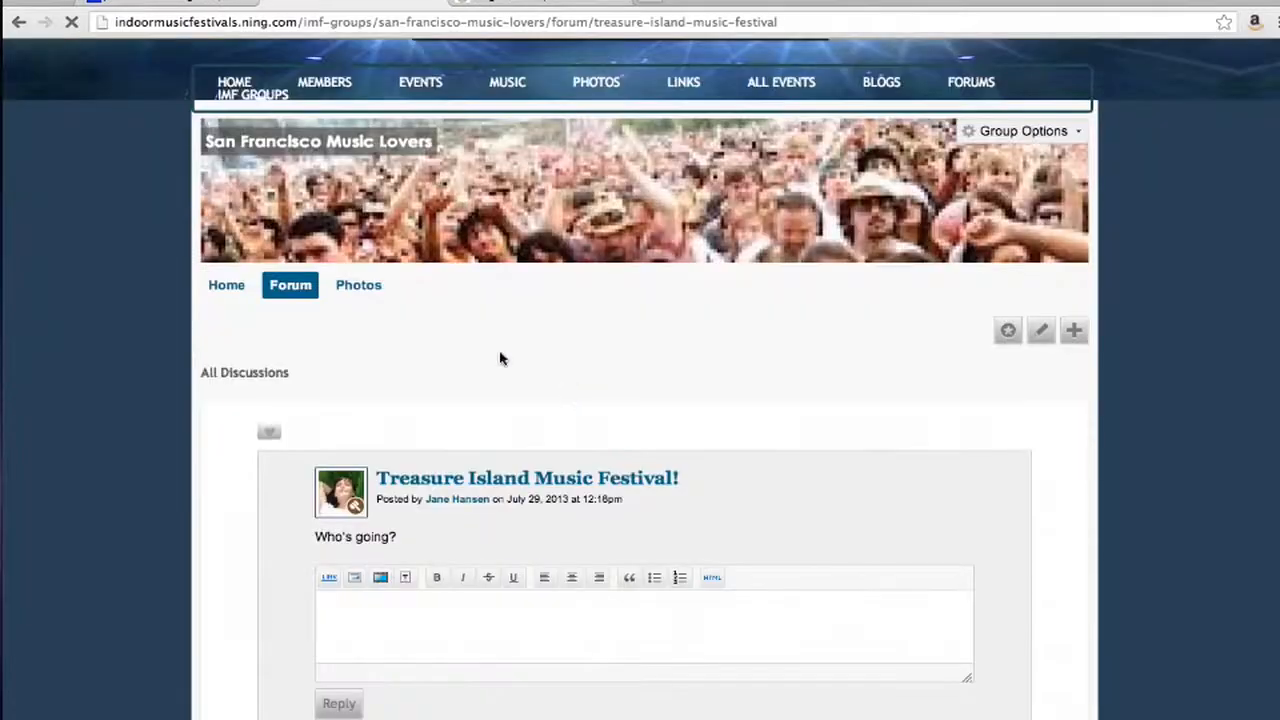
pyautogui.click(366, 285)
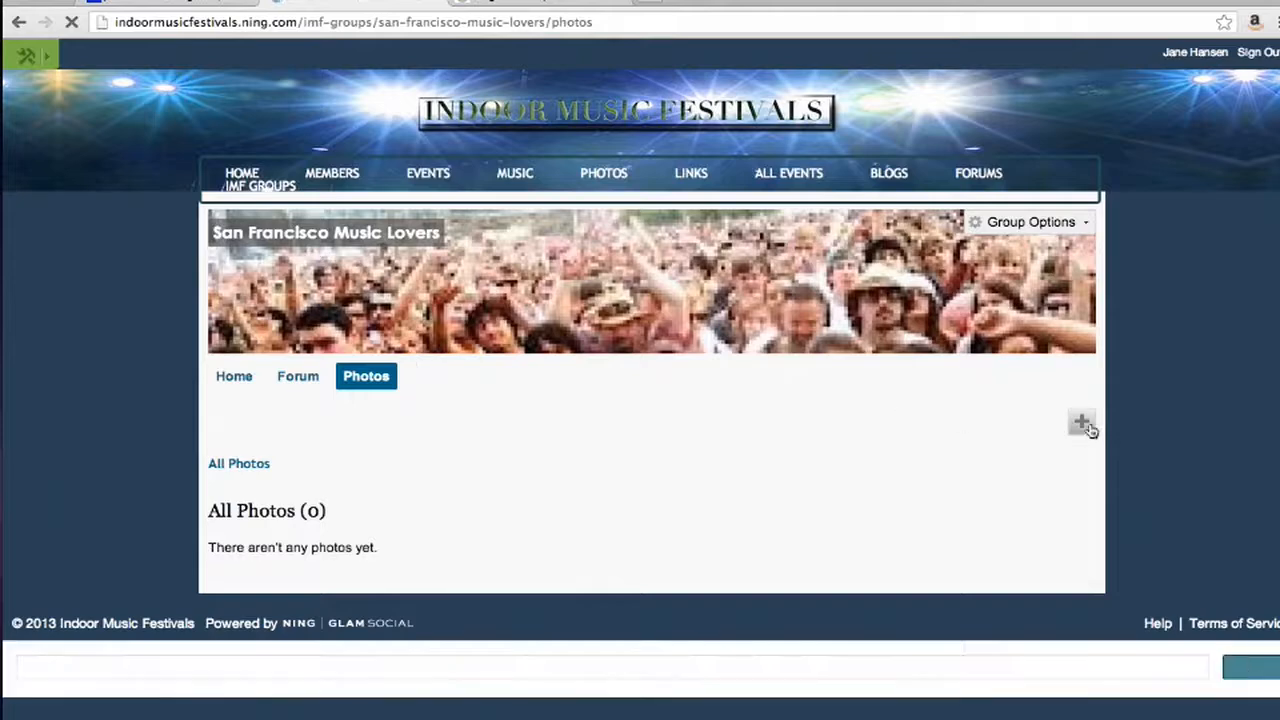
pyautogui.click(1085, 425)
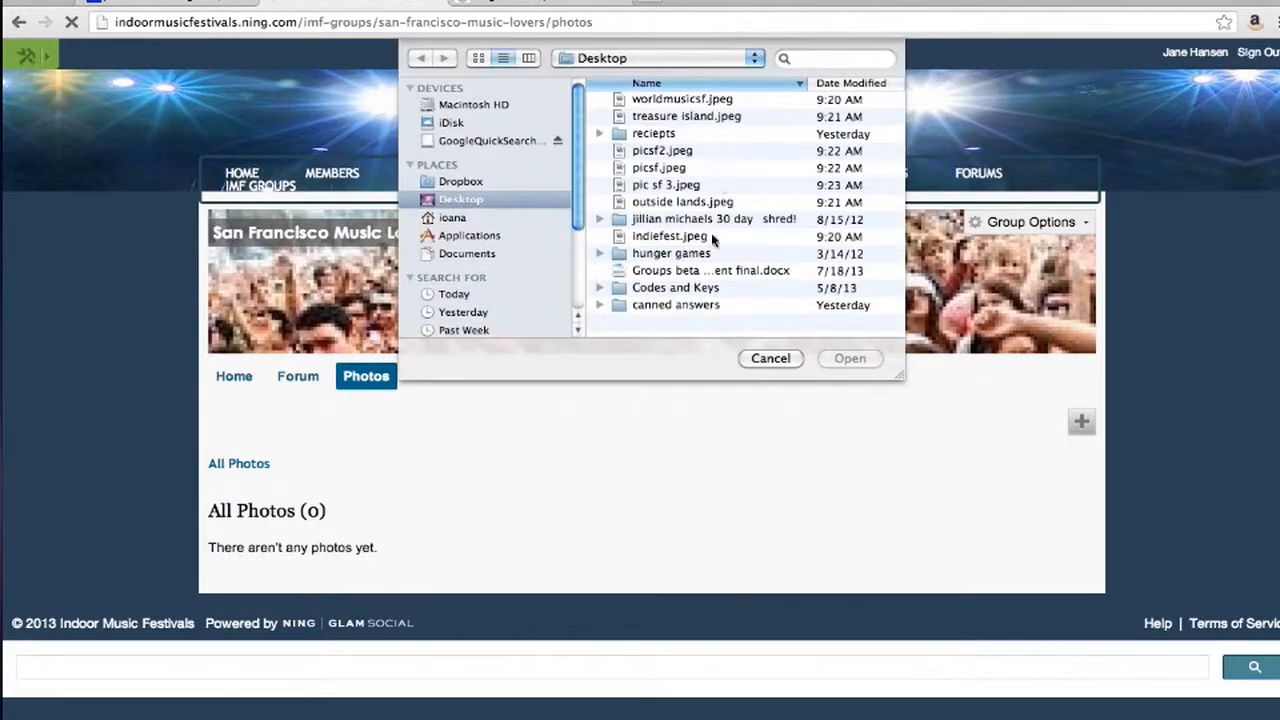
pyautogui.click(690, 236)
pyautogui.click(846, 358)
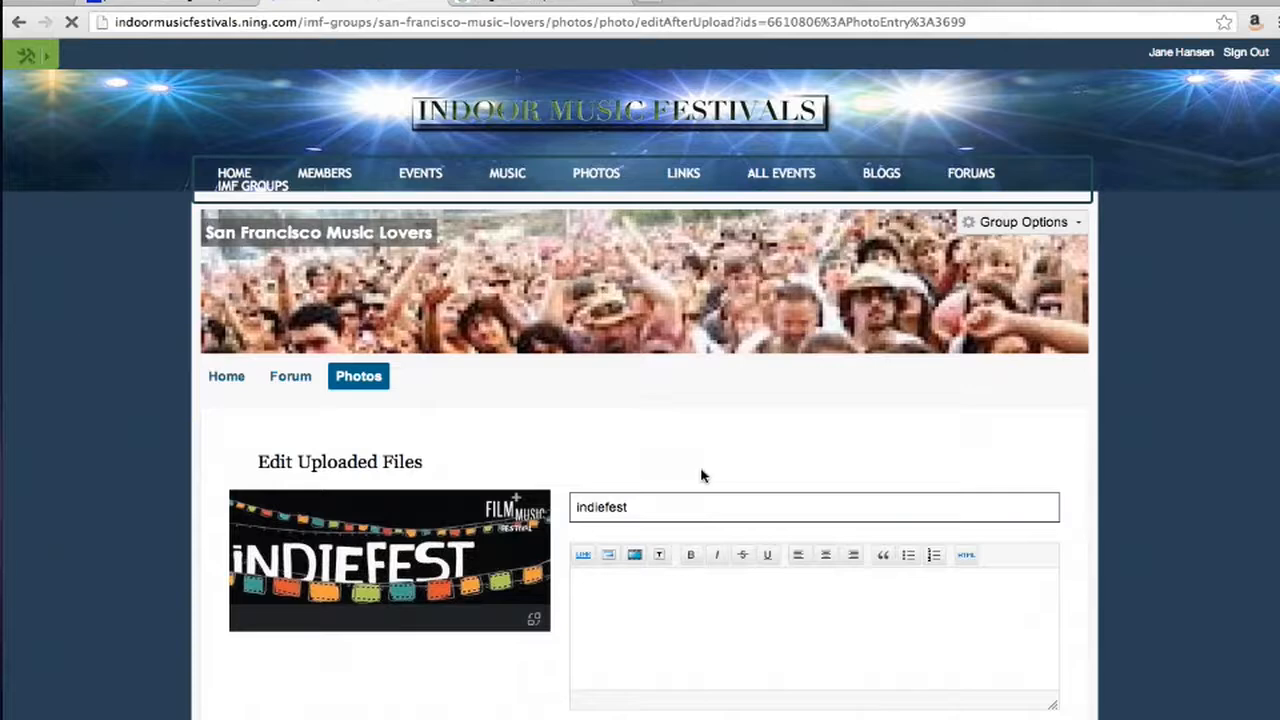
# - Tag the uploaded indiefest photo with indie and publish it
pyautogui.scroll(-5, 697, 471)
pyautogui.click(589, 506)
pyautogui.write('indie')
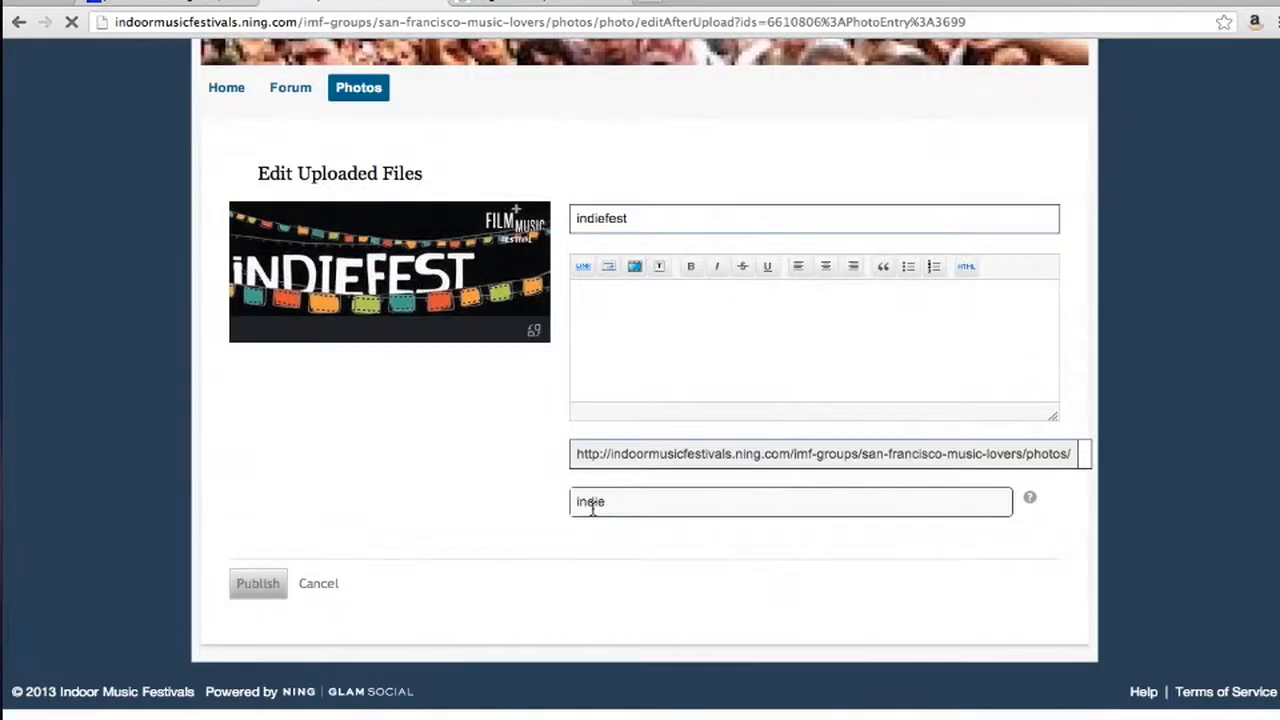
pyautogui.press('Return')
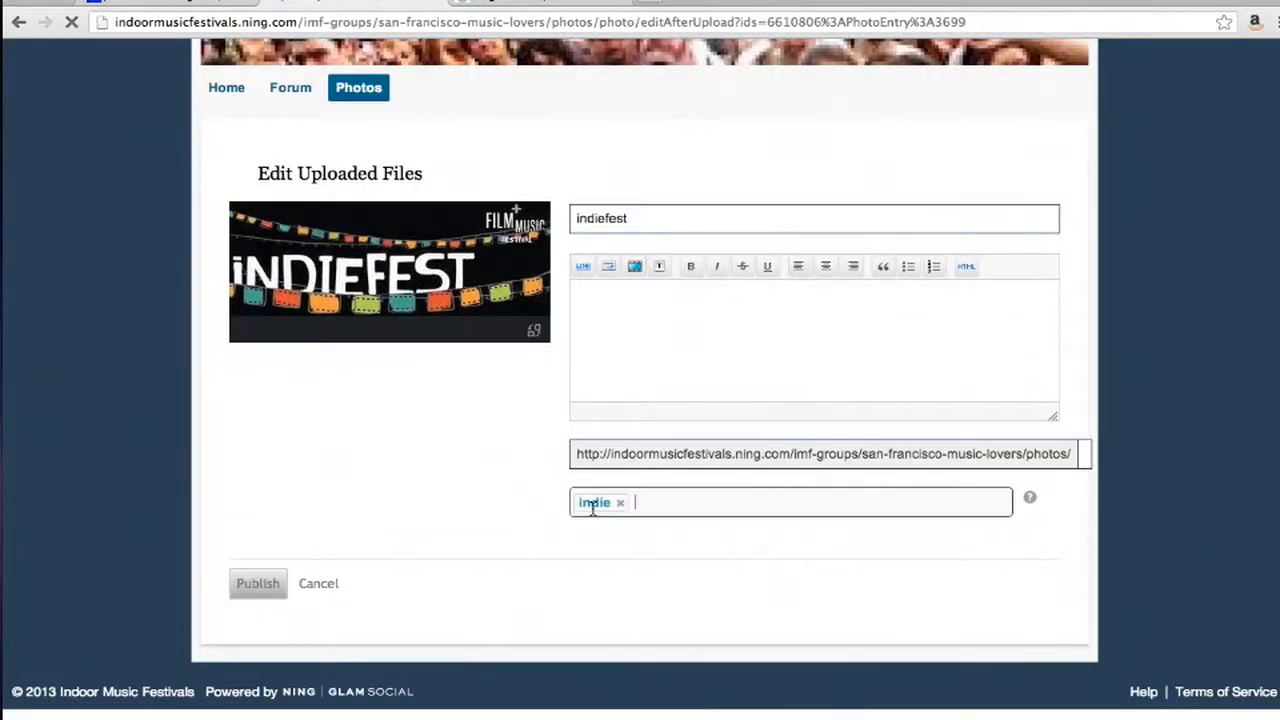
pyautogui.click(258, 590)
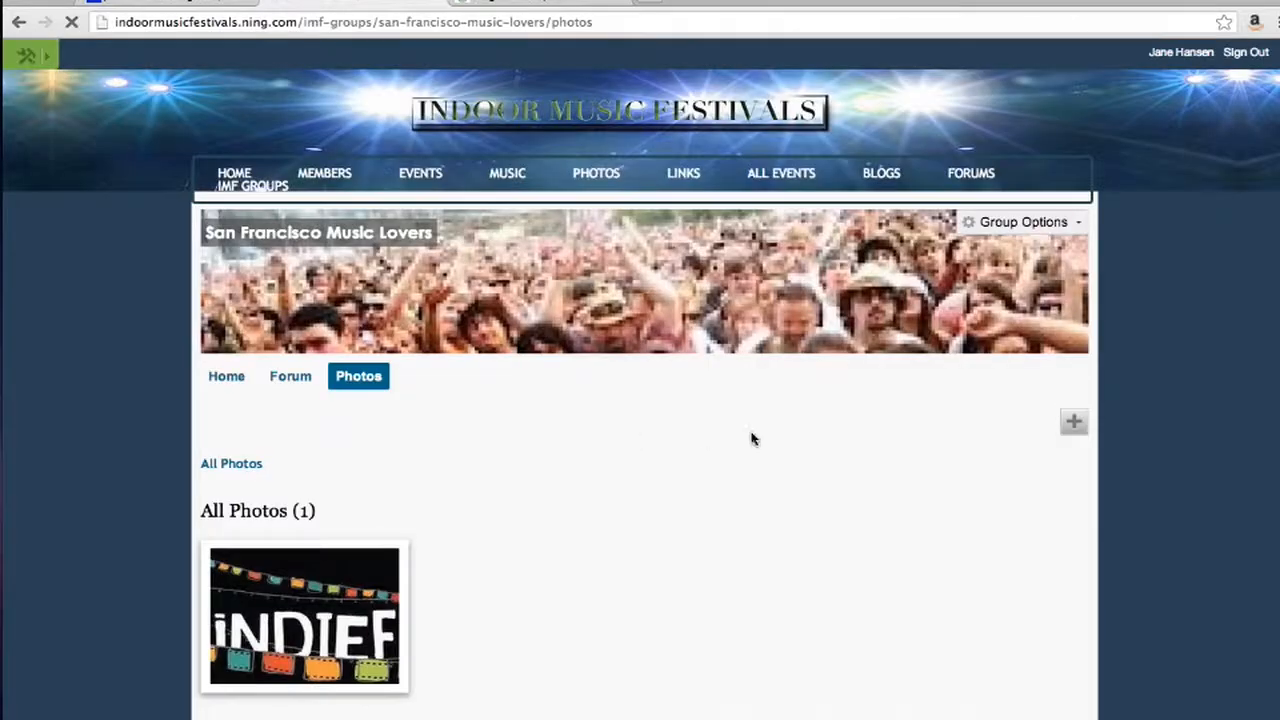
# - Feature the San Francisco Music Lovers group through its group options
pyautogui.scroll(-1, 1010, 268)
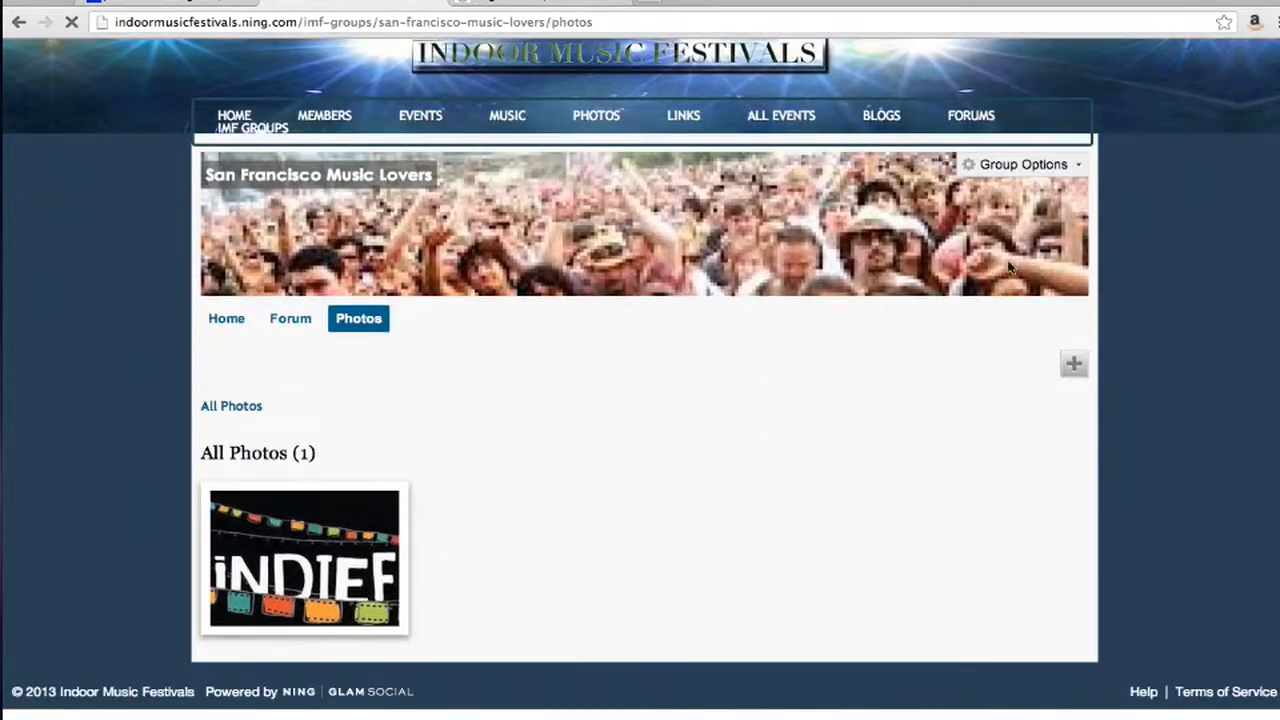
pyautogui.click(1010, 165)
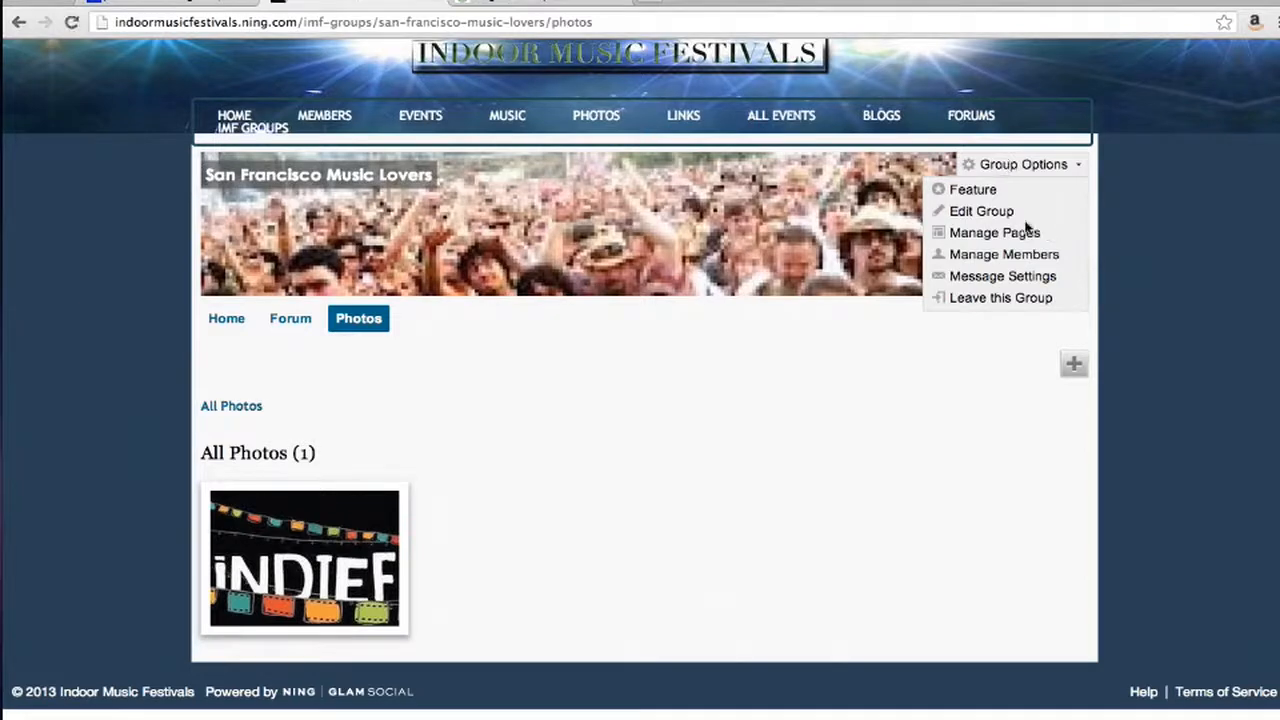
pyautogui.click(980, 192)
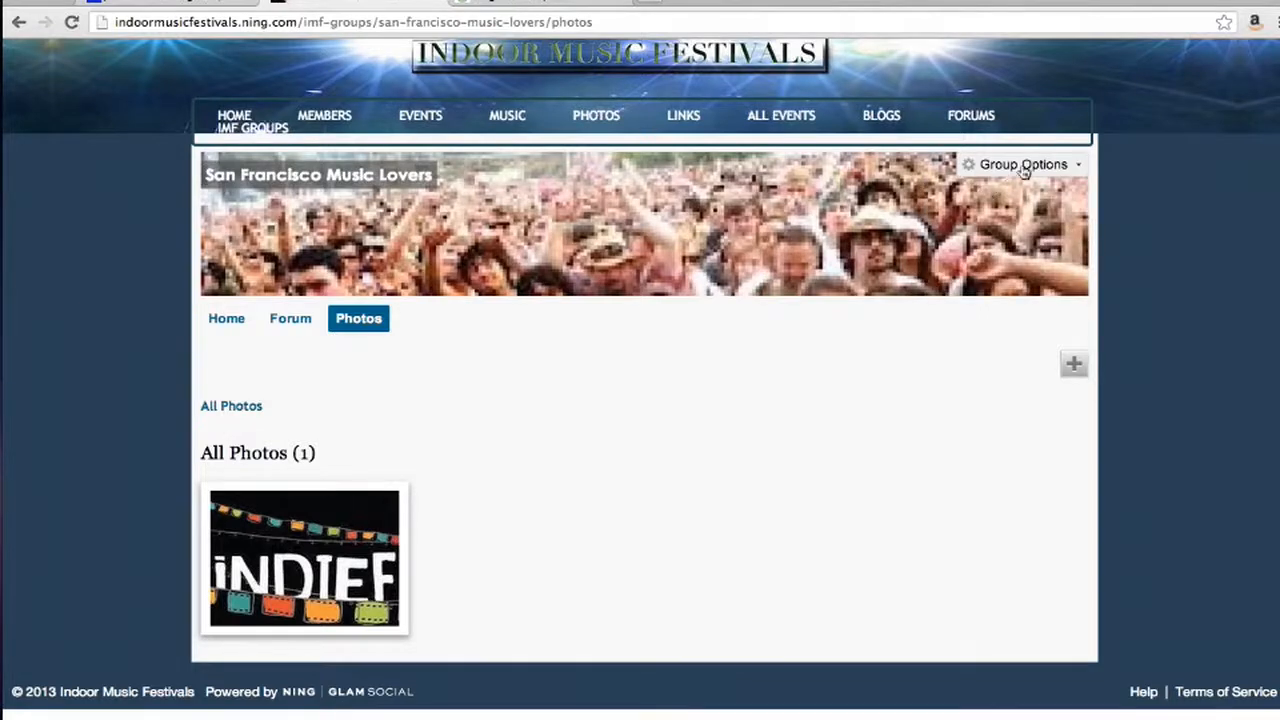
# - In the group's page management, add a Photos content box titled "indie fest" to the Home page
pyautogui.click(1021, 168)
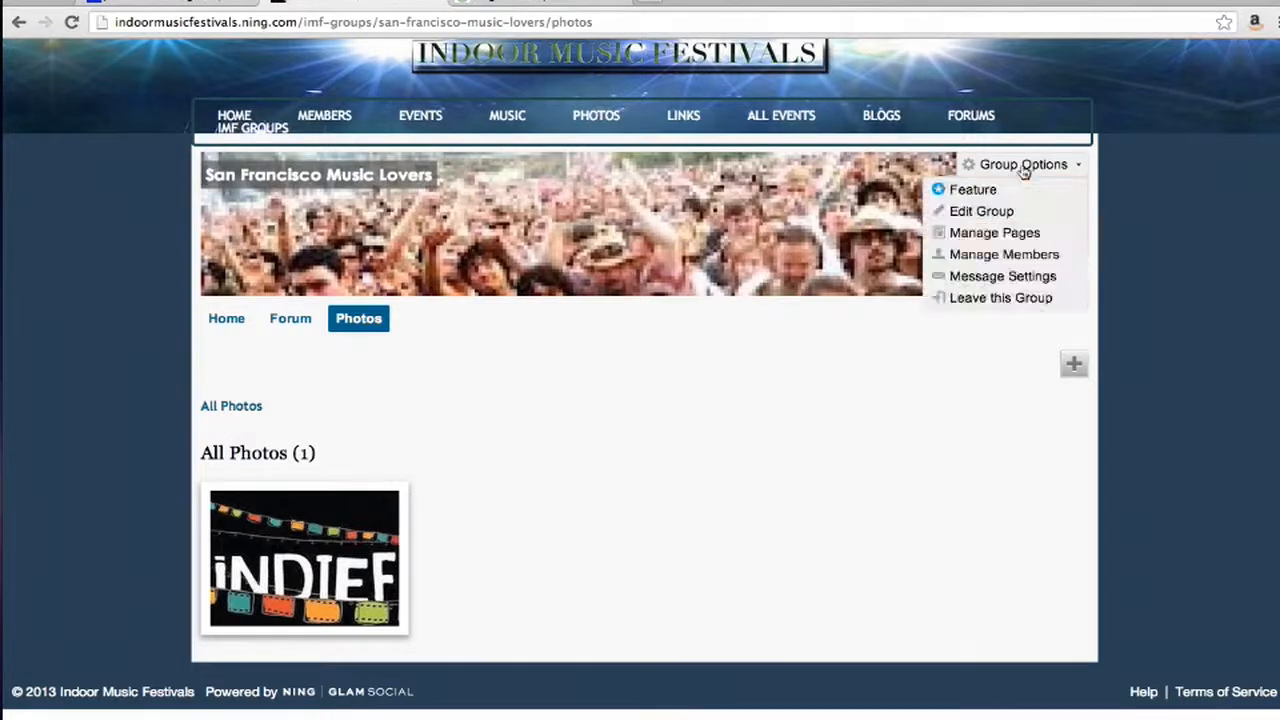
pyautogui.click(993, 233)
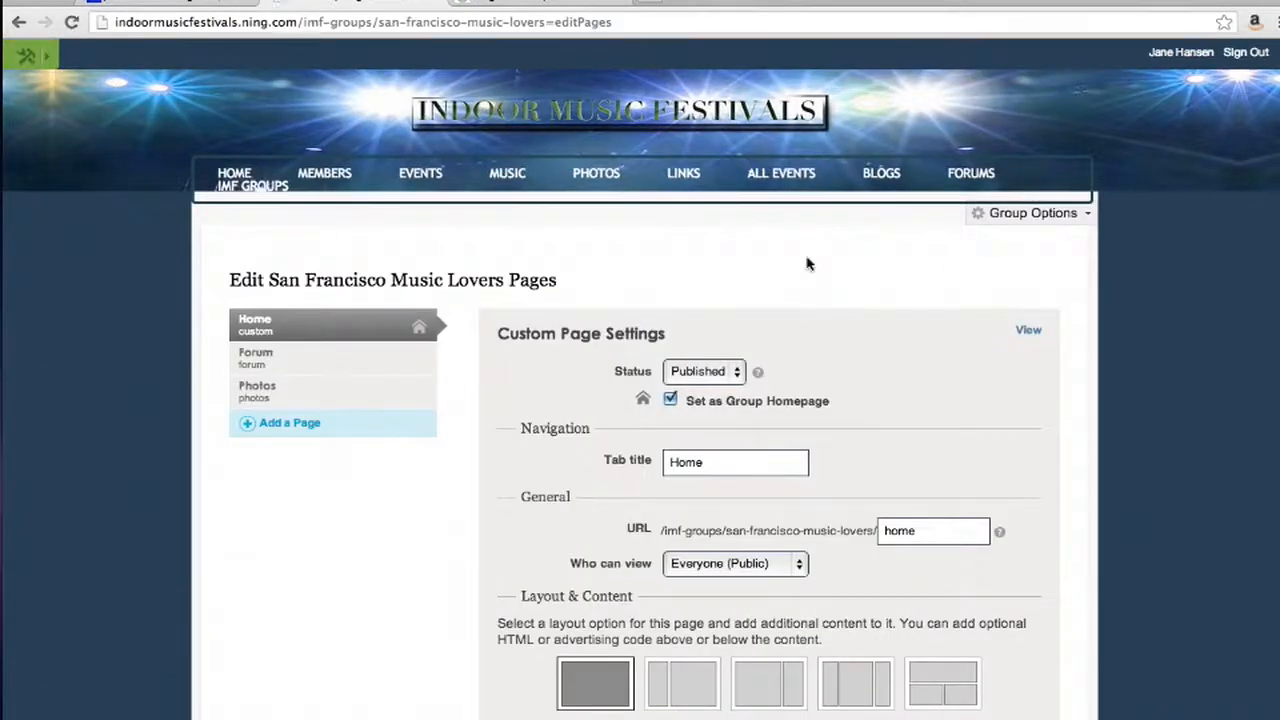
pyautogui.scroll(-1, 808, 264)
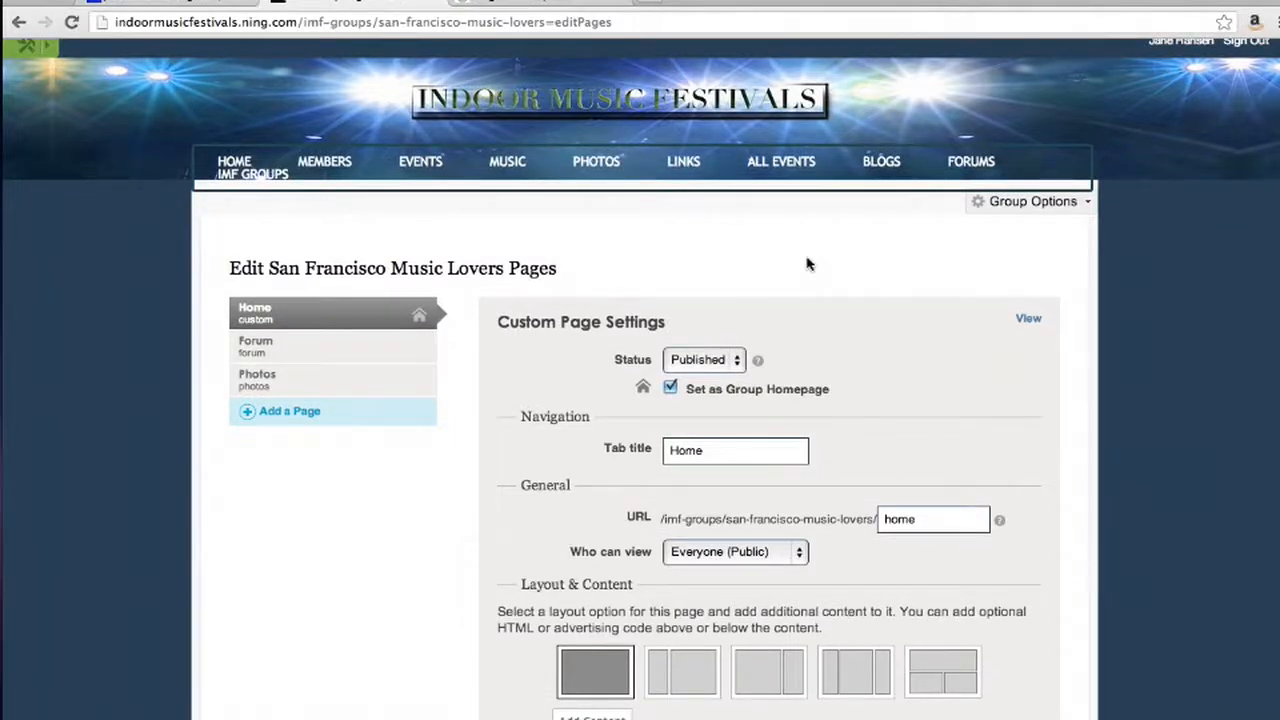
pyautogui.scroll(-3, 808, 264)
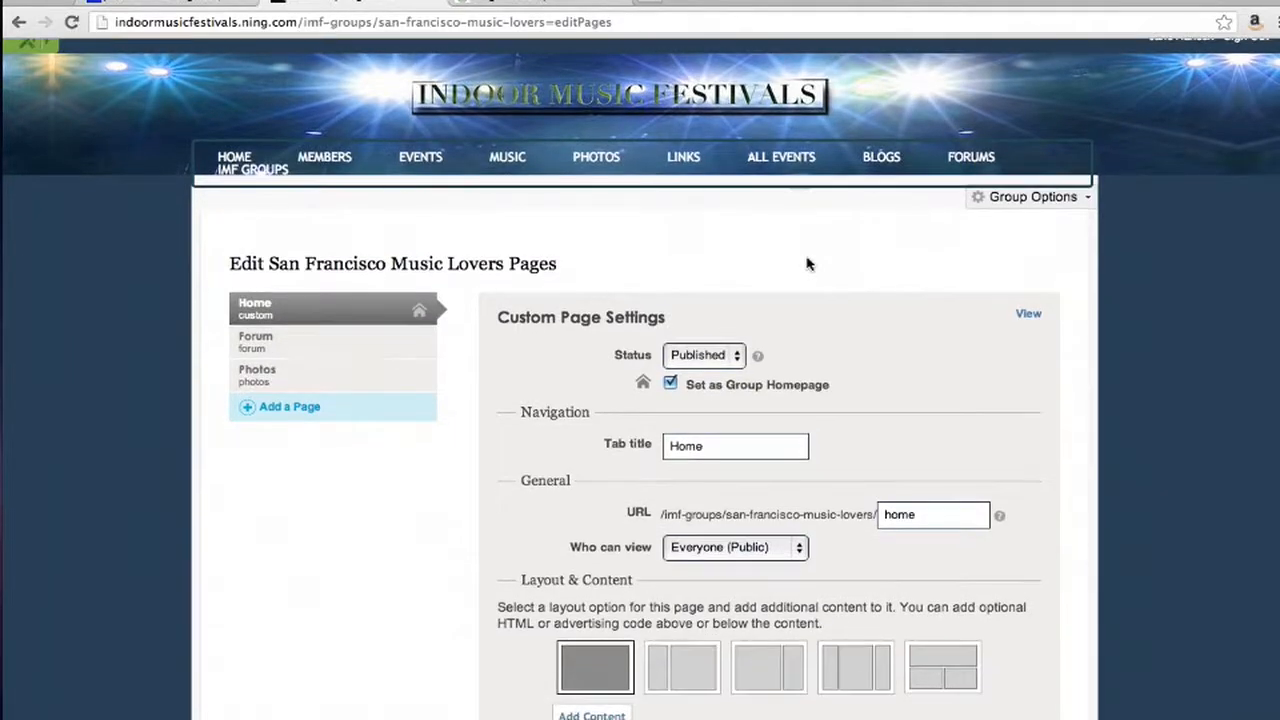
pyautogui.scroll(-2, 808, 262)
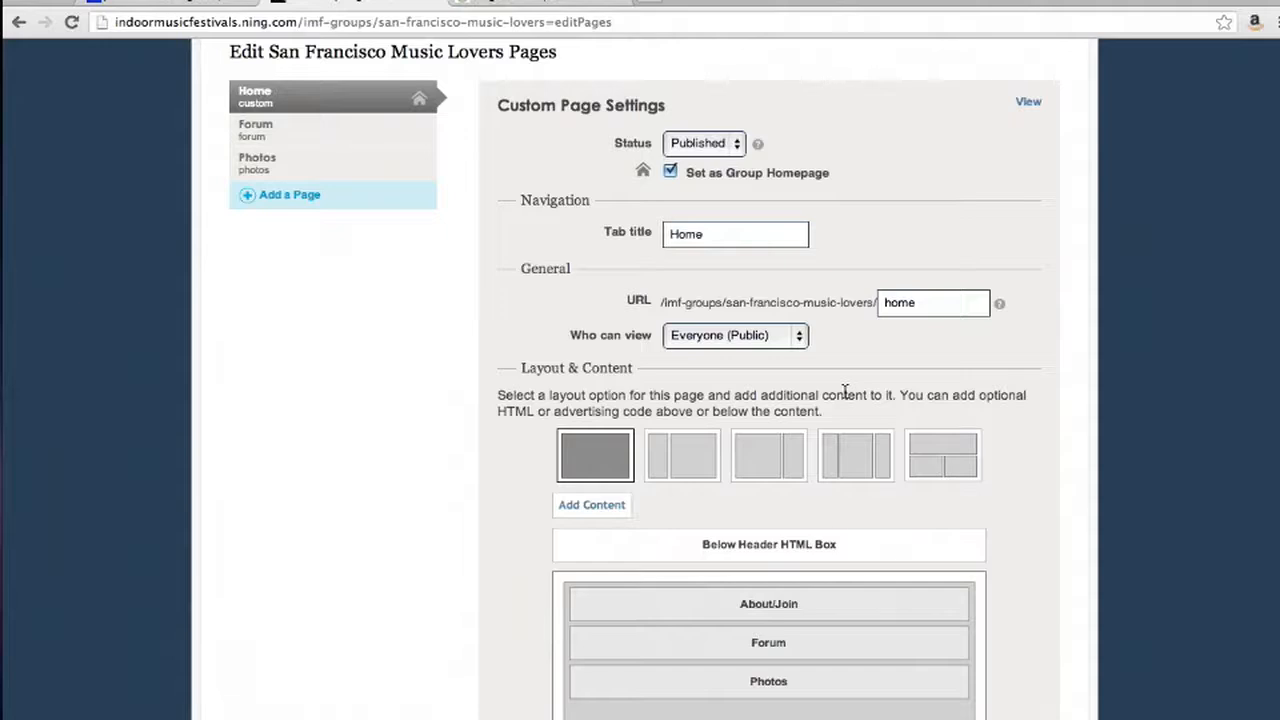
pyautogui.scroll(-2, 845, 392)
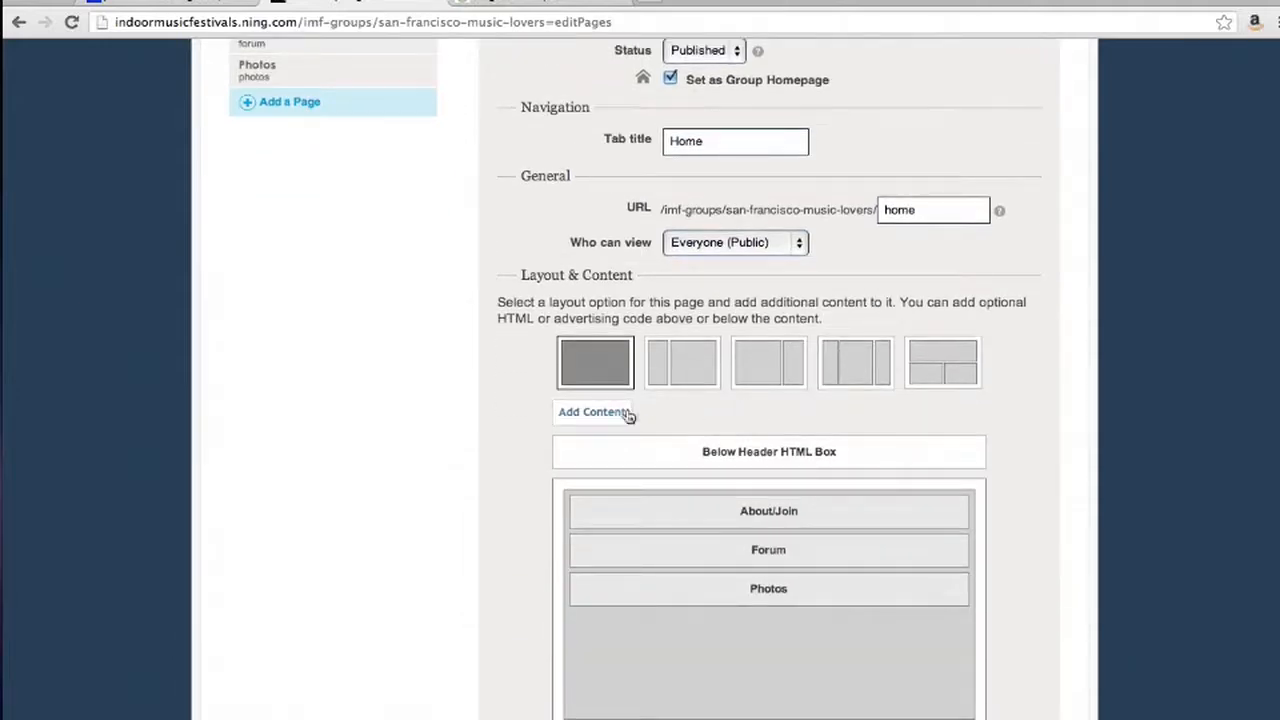
pyautogui.click(606, 413)
pyautogui.click(423, 432)
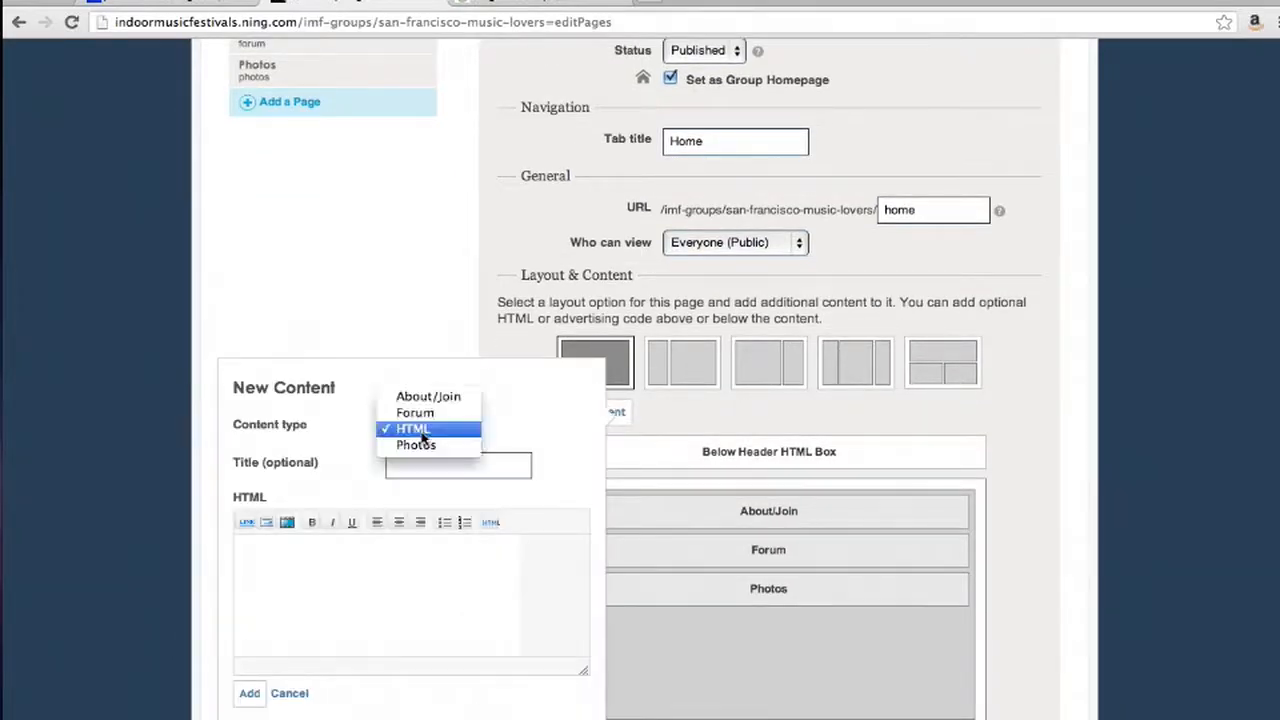
pyautogui.click(423, 446)
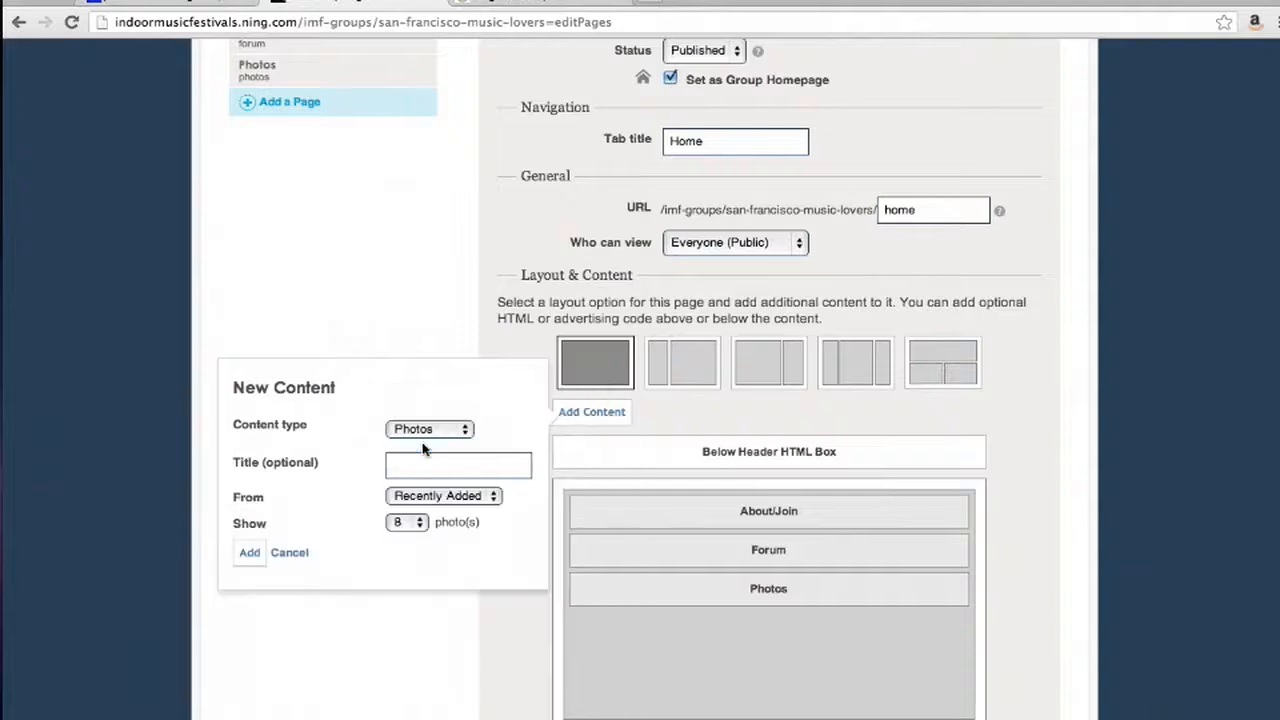
pyautogui.click(433, 464)
pyautogui.write('indie fest')
pyautogui.click(249, 552)
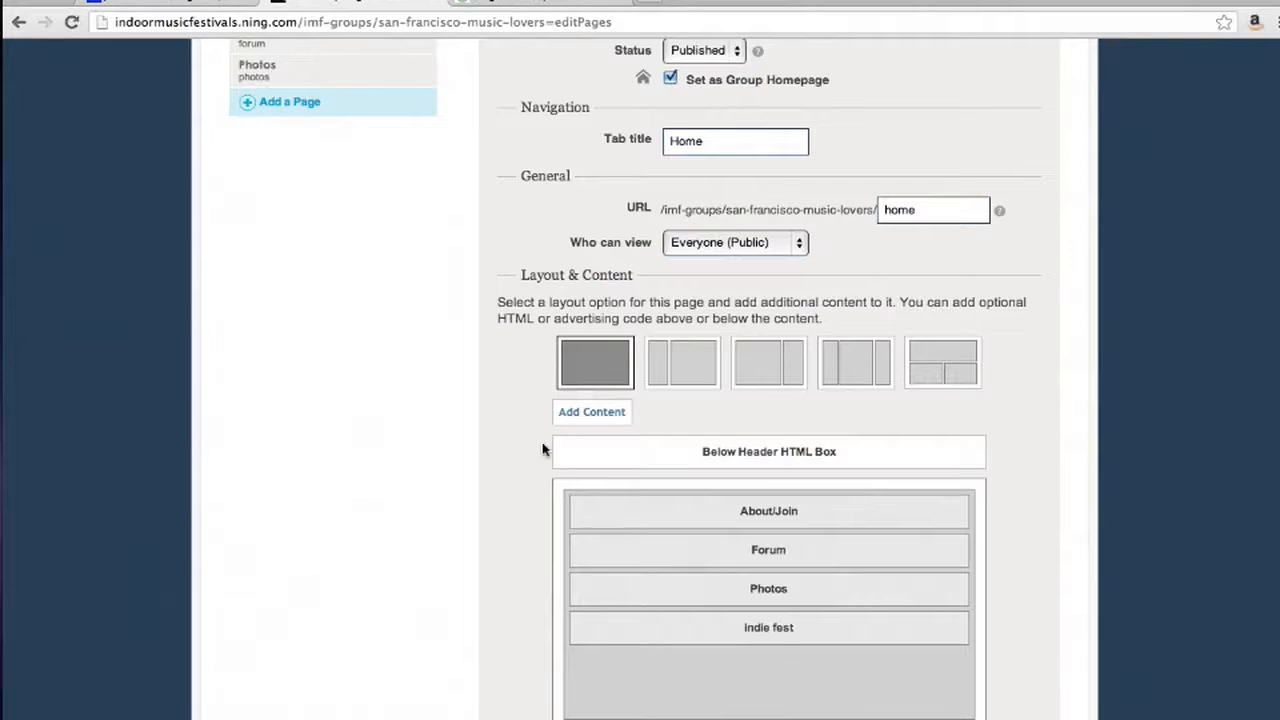
pyautogui.scroll(4, 543, 450)
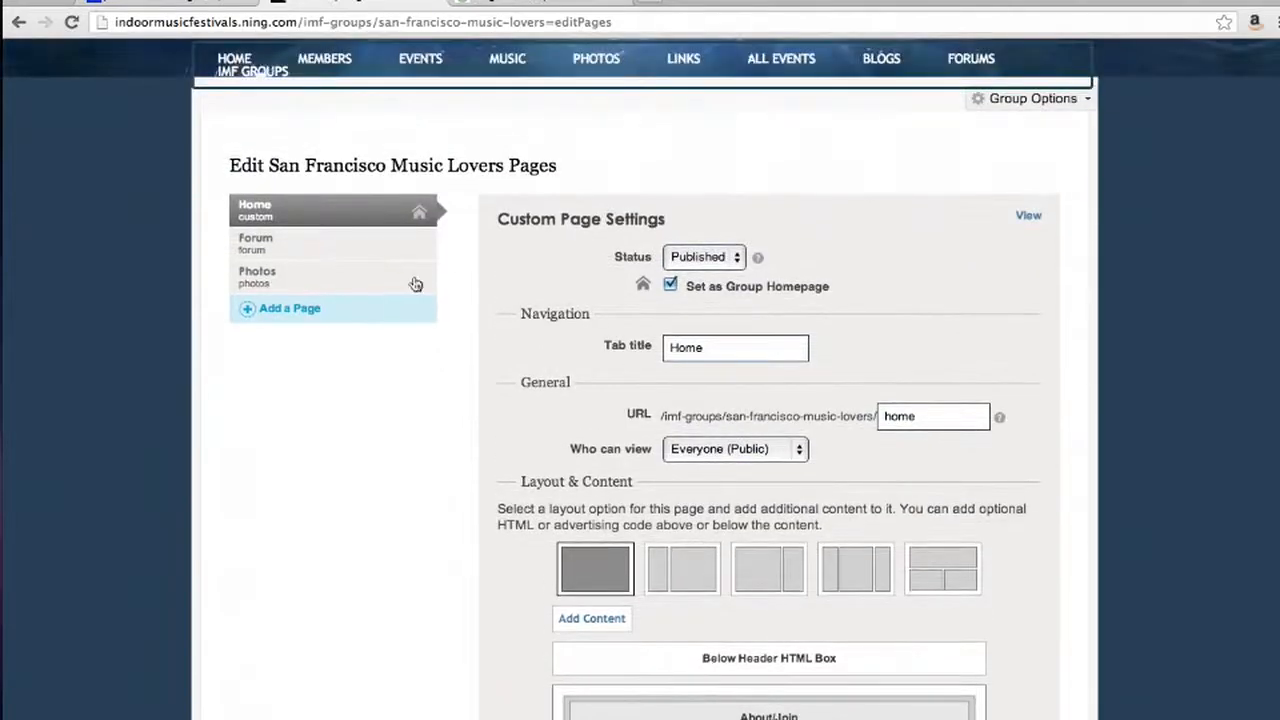
pyautogui.click(998, 106)
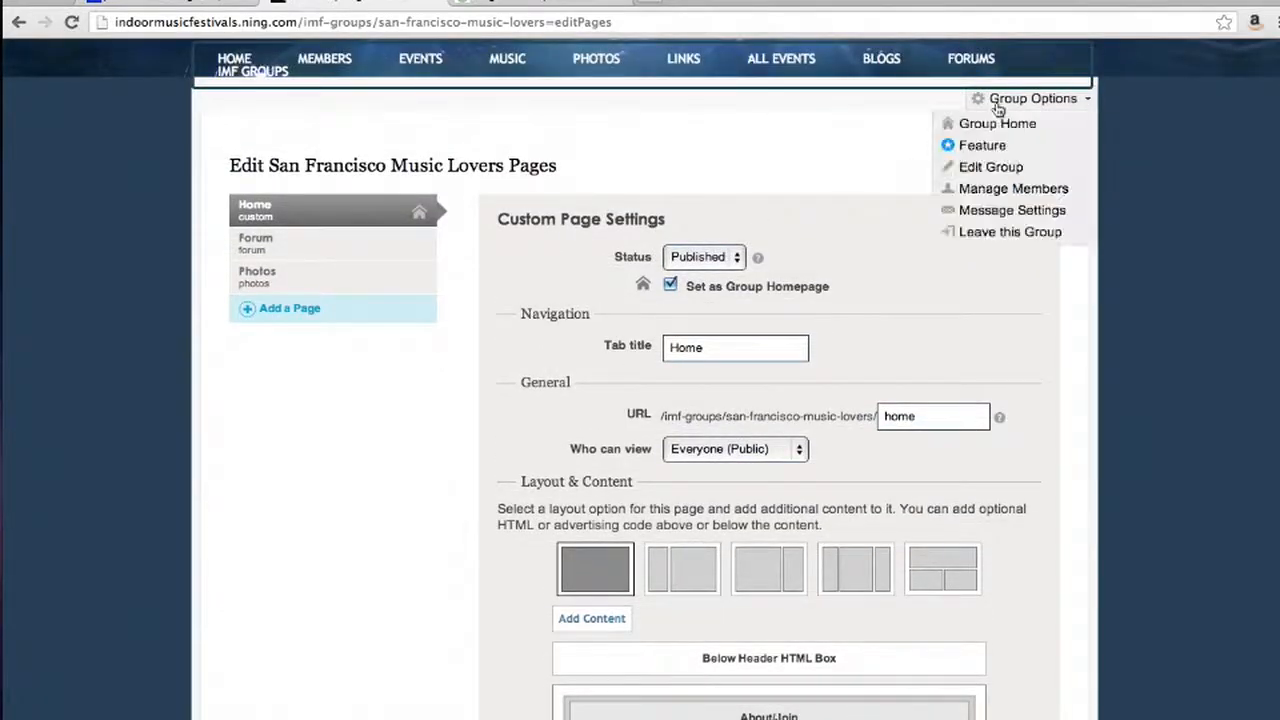
pyautogui.click(990, 124)
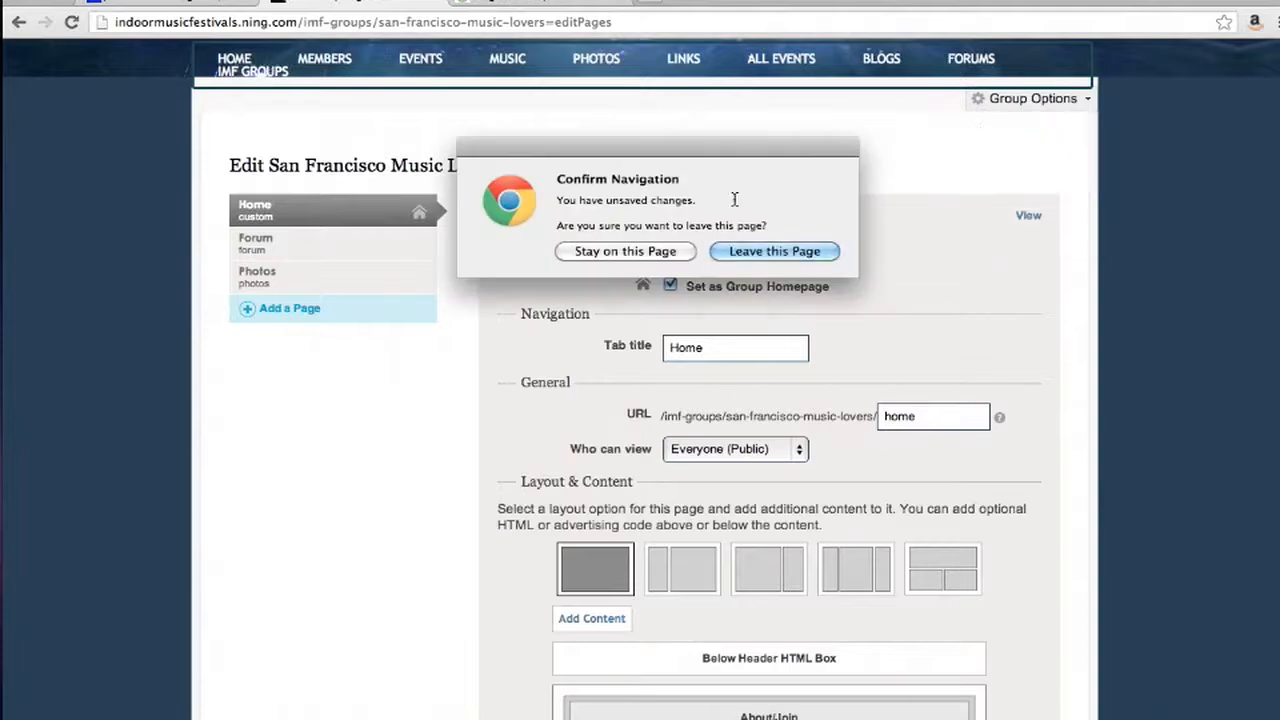
pyautogui.click(681, 257)
# - Save the Home page changes and return to the group's home page
pyautogui.scroll(-10, 689, 340)
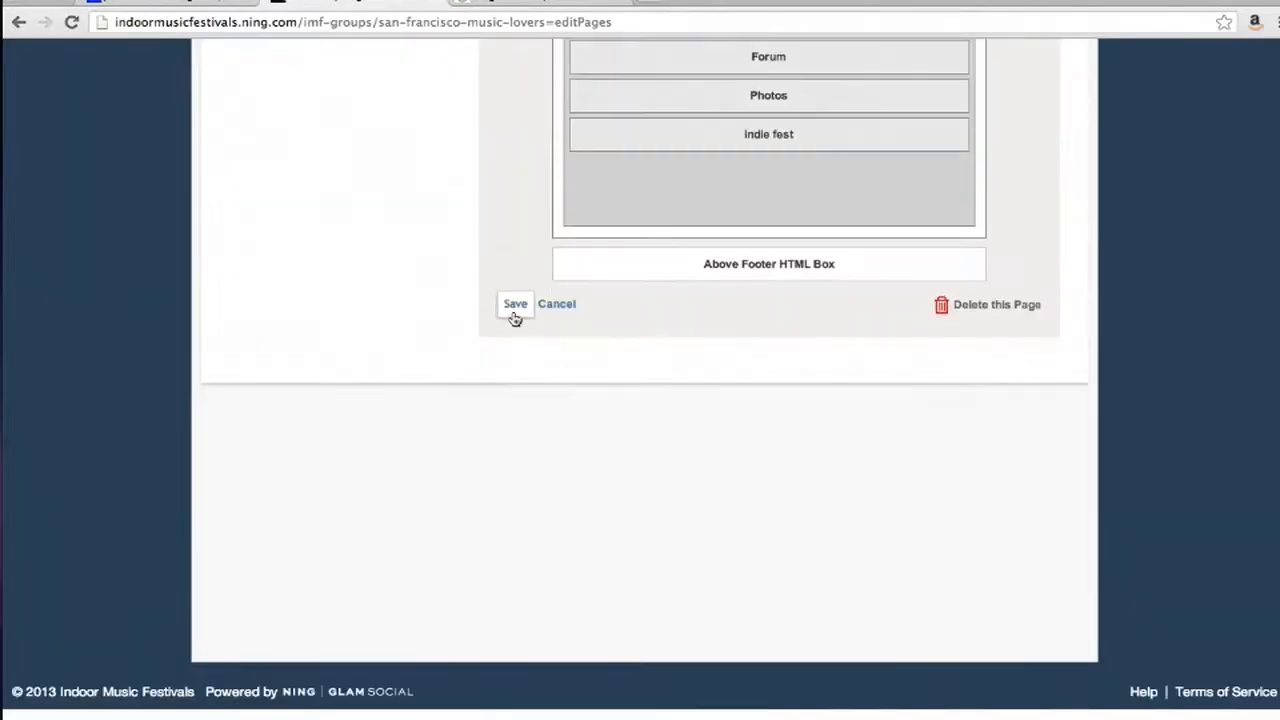
pyautogui.click(514, 306)
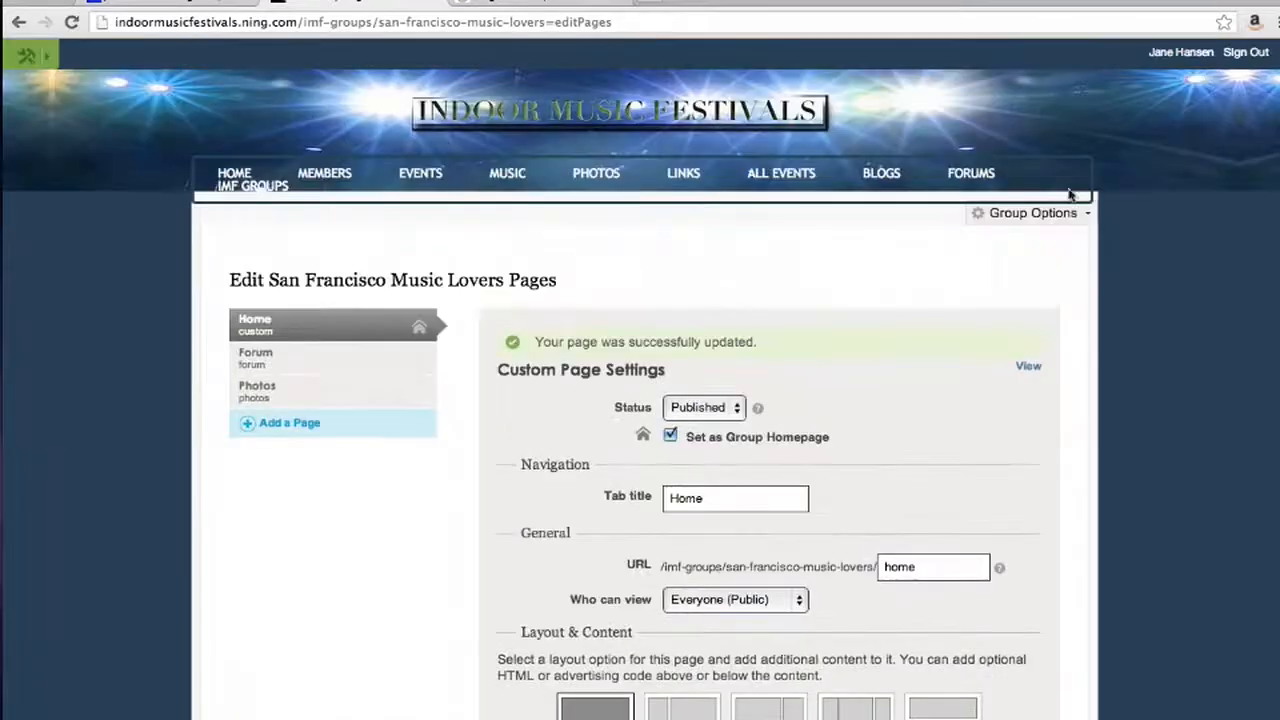
pyautogui.click(1048, 212)
pyautogui.click(1008, 239)
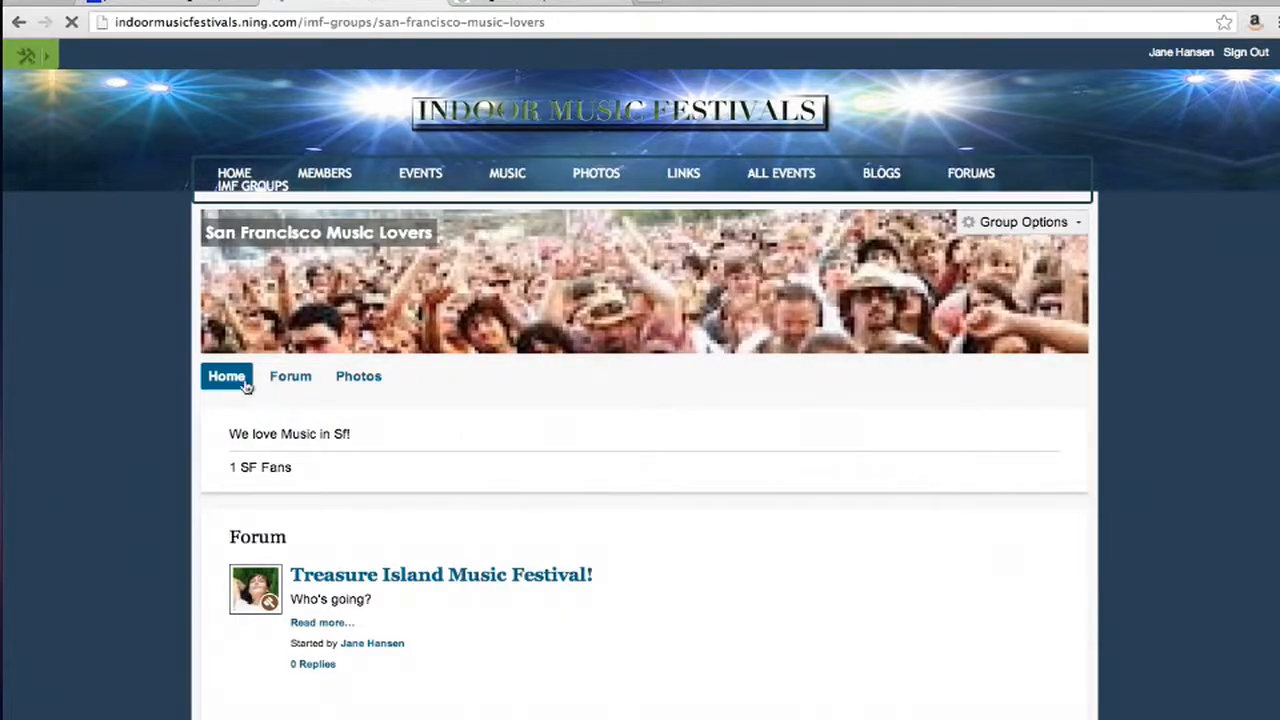
# - Open the IMF Groups hub and examine how the groups are listed there
pyautogui.click(270, 190)
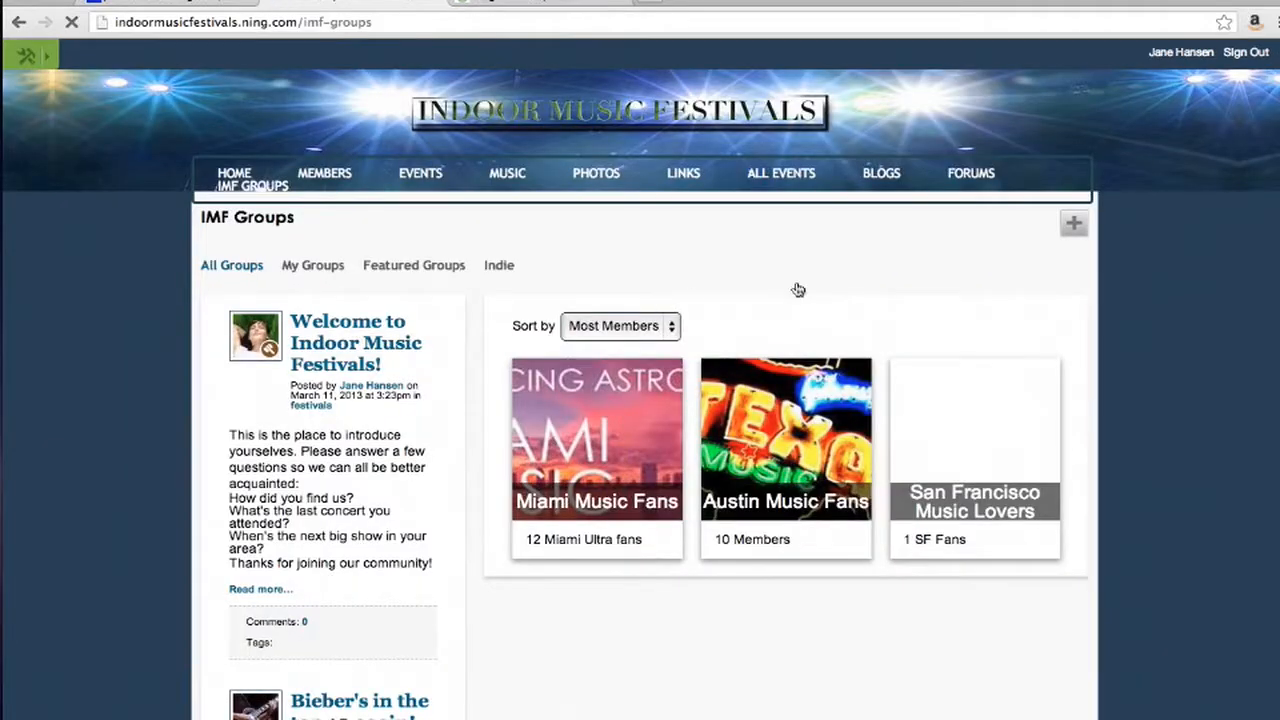
pyautogui.scroll(-1, 818, 290)
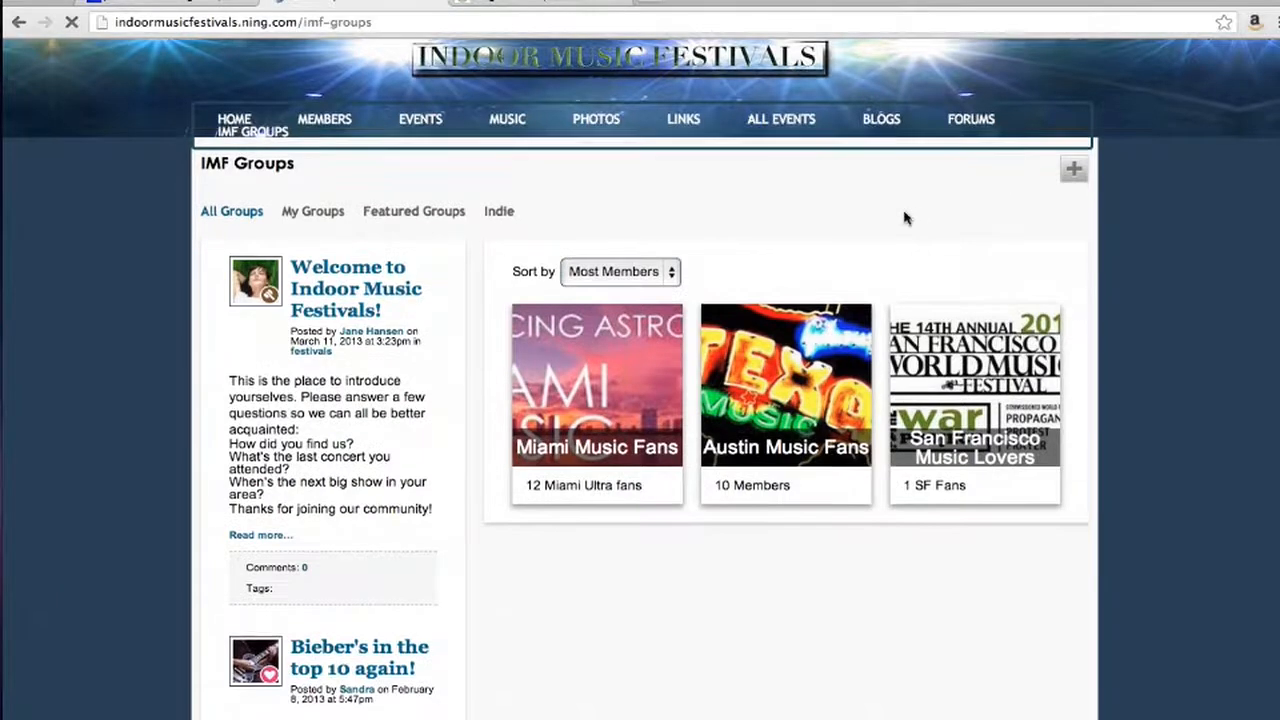
pyautogui.scroll(-3, 903, 214)
pyautogui.scroll(2, 905, 218)
pyautogui.scroll(3, 905, 218)
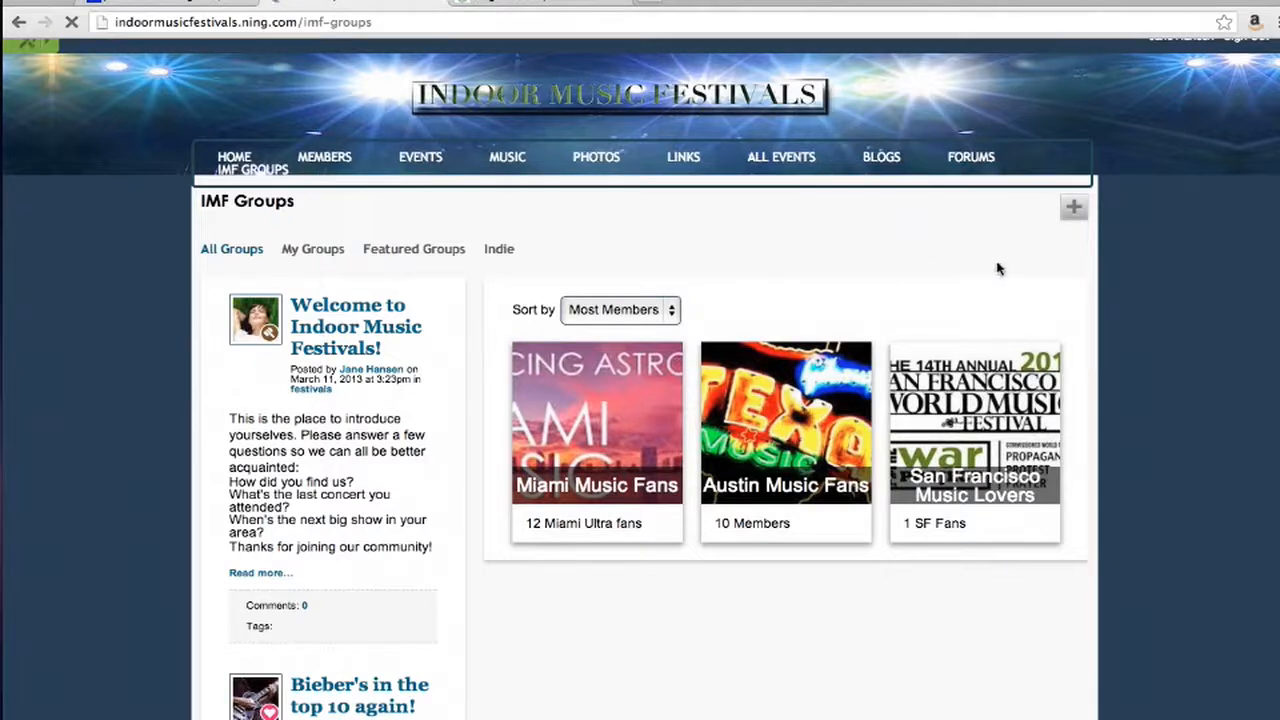
# - Open the San Francisco Music Lovers group for editing and review its details, categories and admin permissions
pyautogui.click(957, 418)
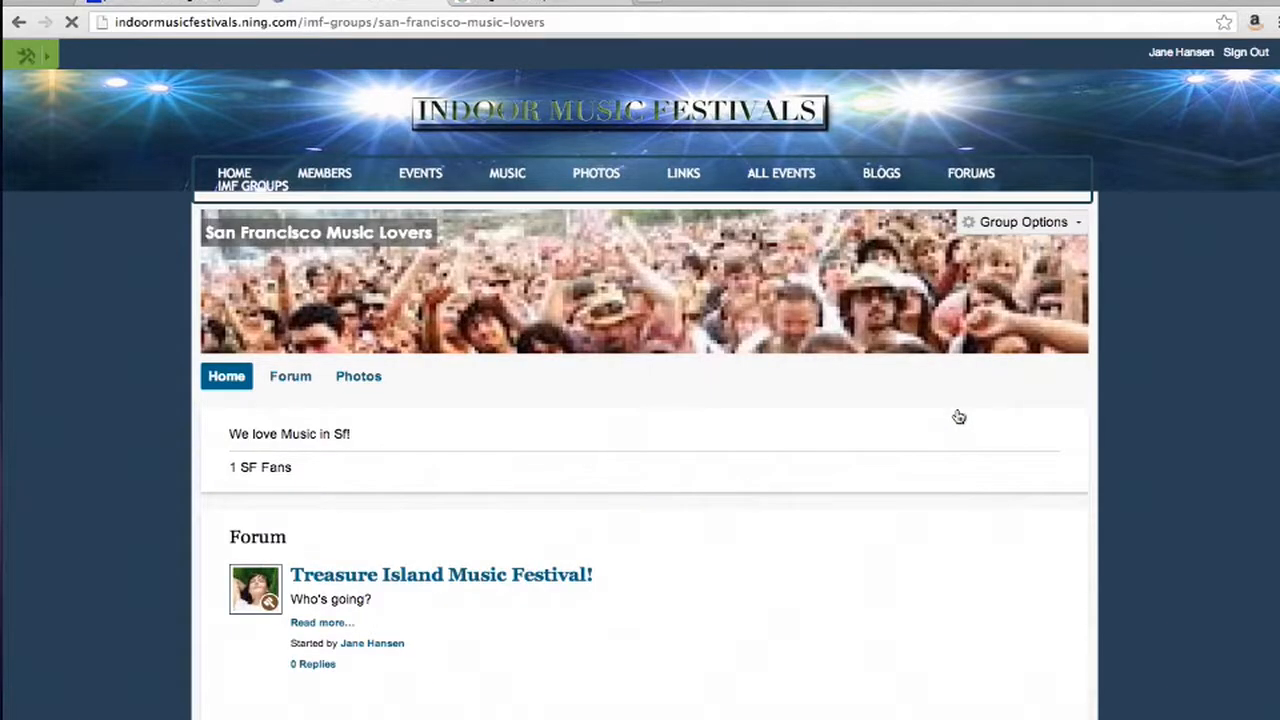
pyautogui.click(1002, 222)
pyautogui.click(983, 270)
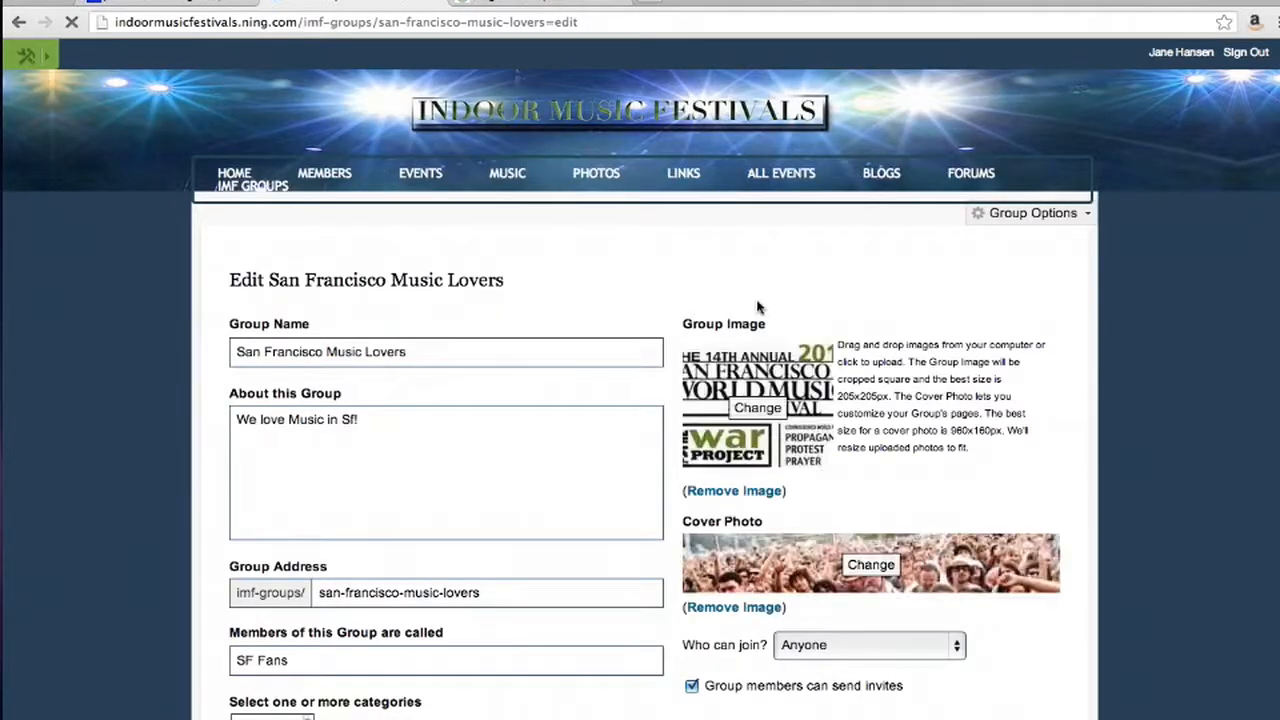
pyautogui.scroll(-5, 757, 307)
pyautogui.scroll(-1, 757, 307)
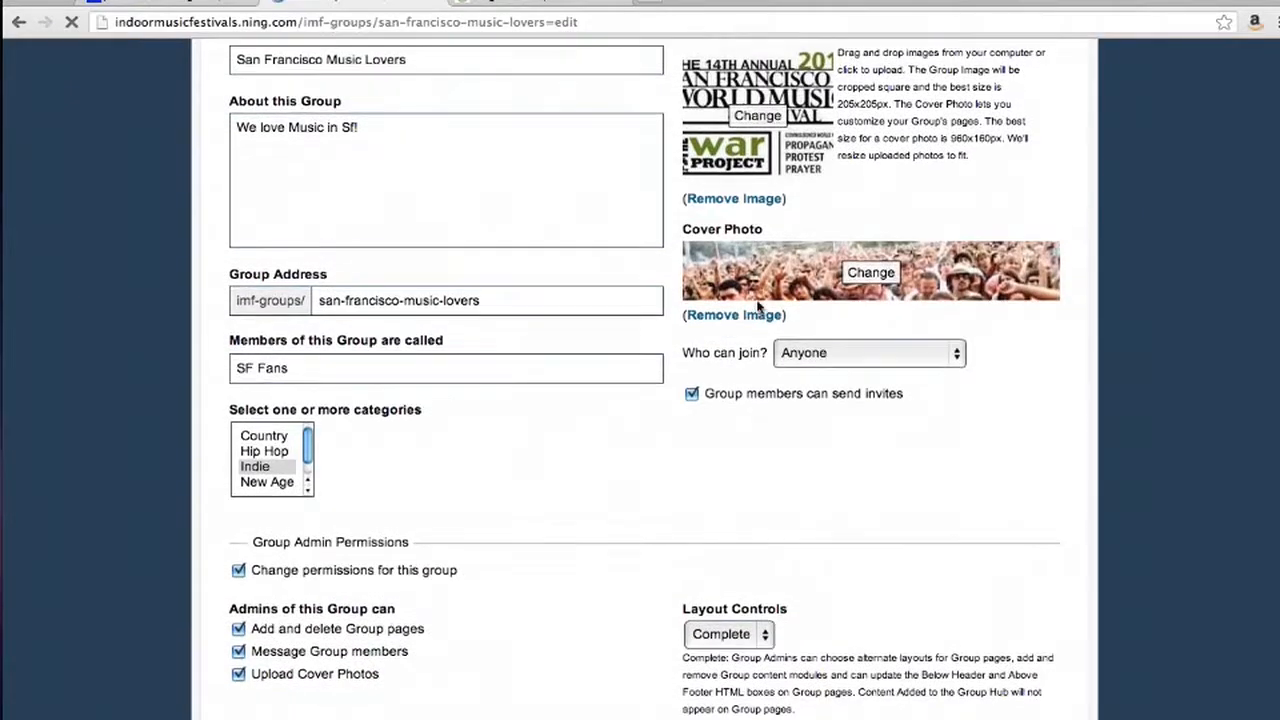
pyautogui.scroll(4, 757, 307)
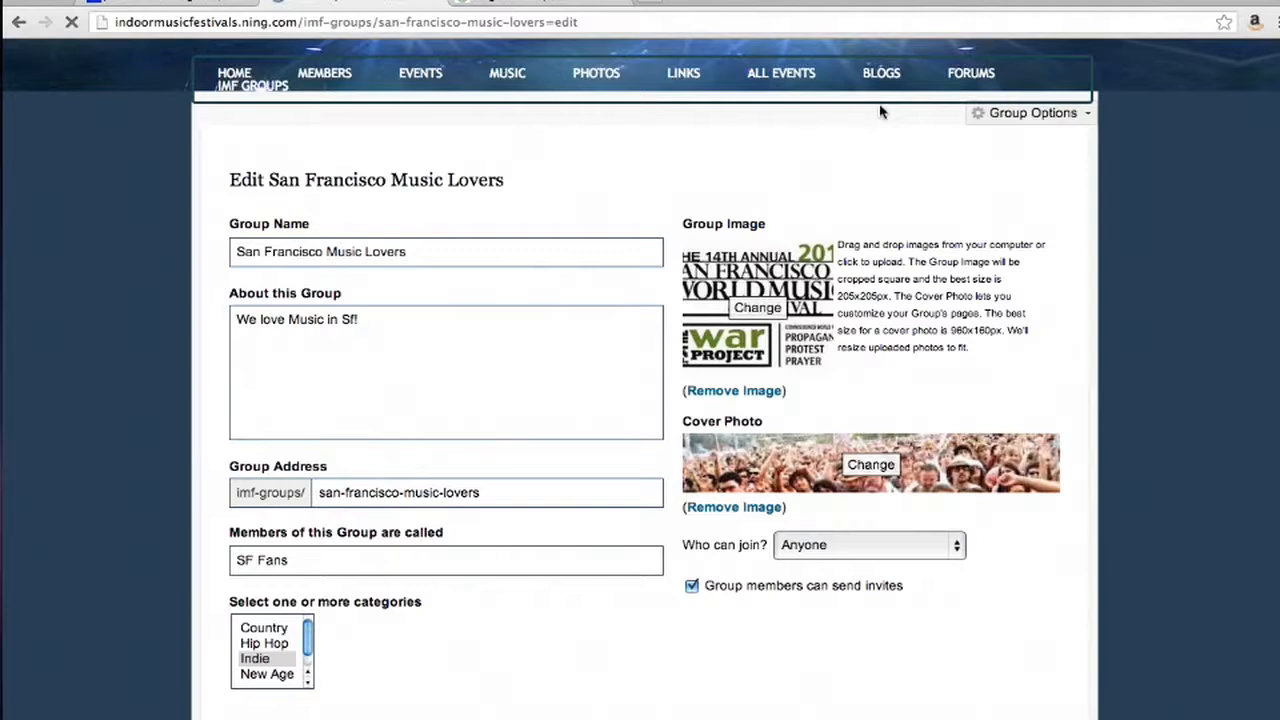
# - Open the group's page management and move the Photos page above the Forum page
pyautogui.click(1020, 118)
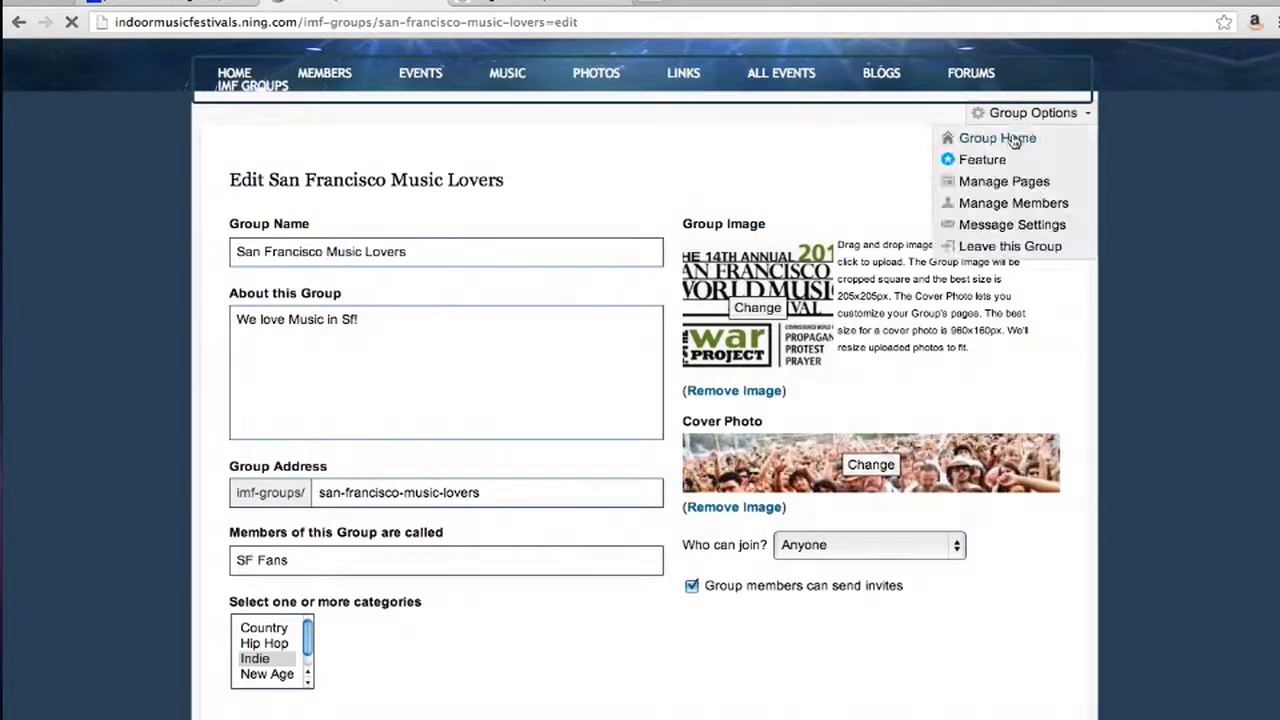
pyautogui.click(1004, 185)
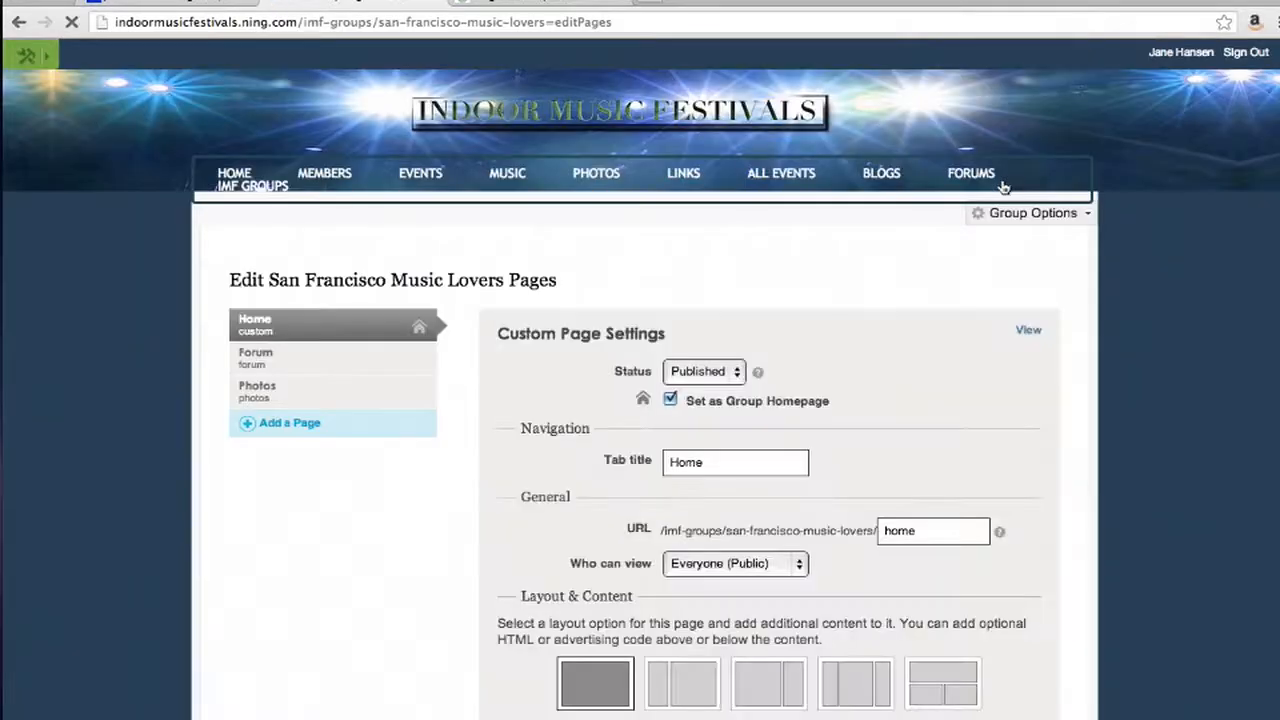
pyautogui.moveTo(329, 396); pyautogui.dragTo(323, 346)
# - Start a new Blog page for the group with the tab title "Music in Sf Blog"
pyautogui.click(303, 421)
pyautogui.scroll(-5, 303, 421)
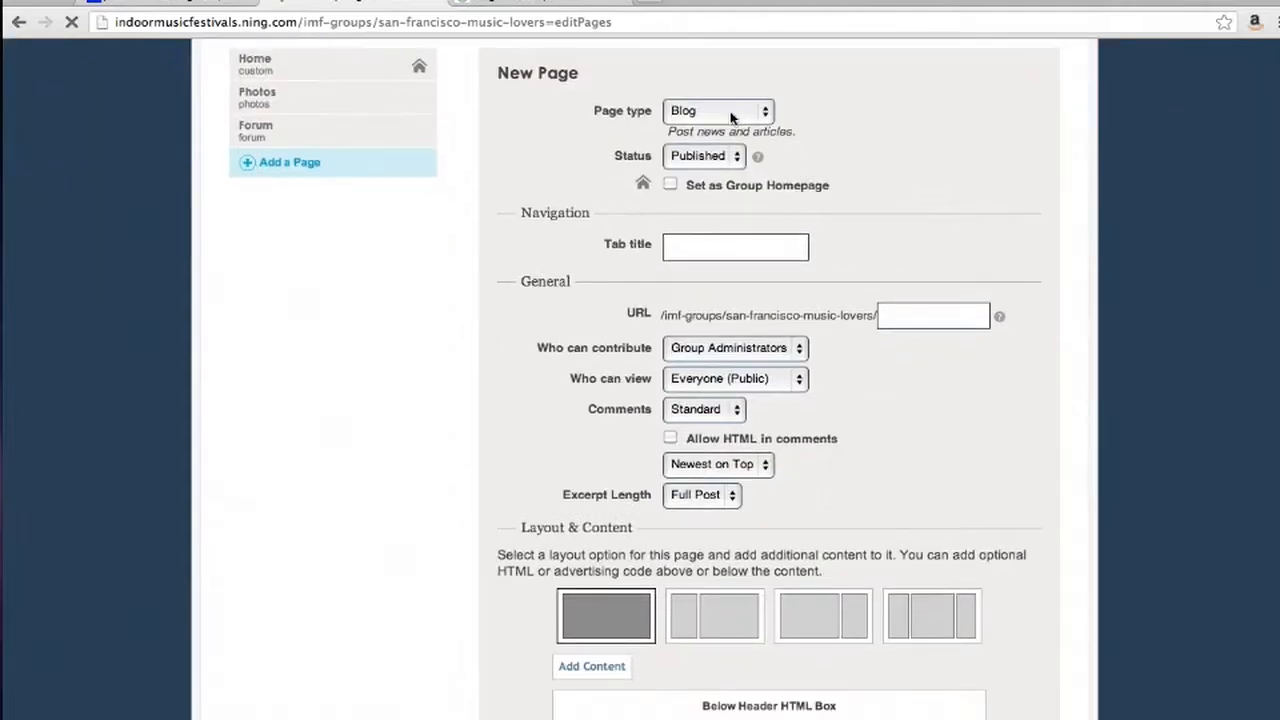
pyautogui.click(707, 250)
pyautogui.write('Music')
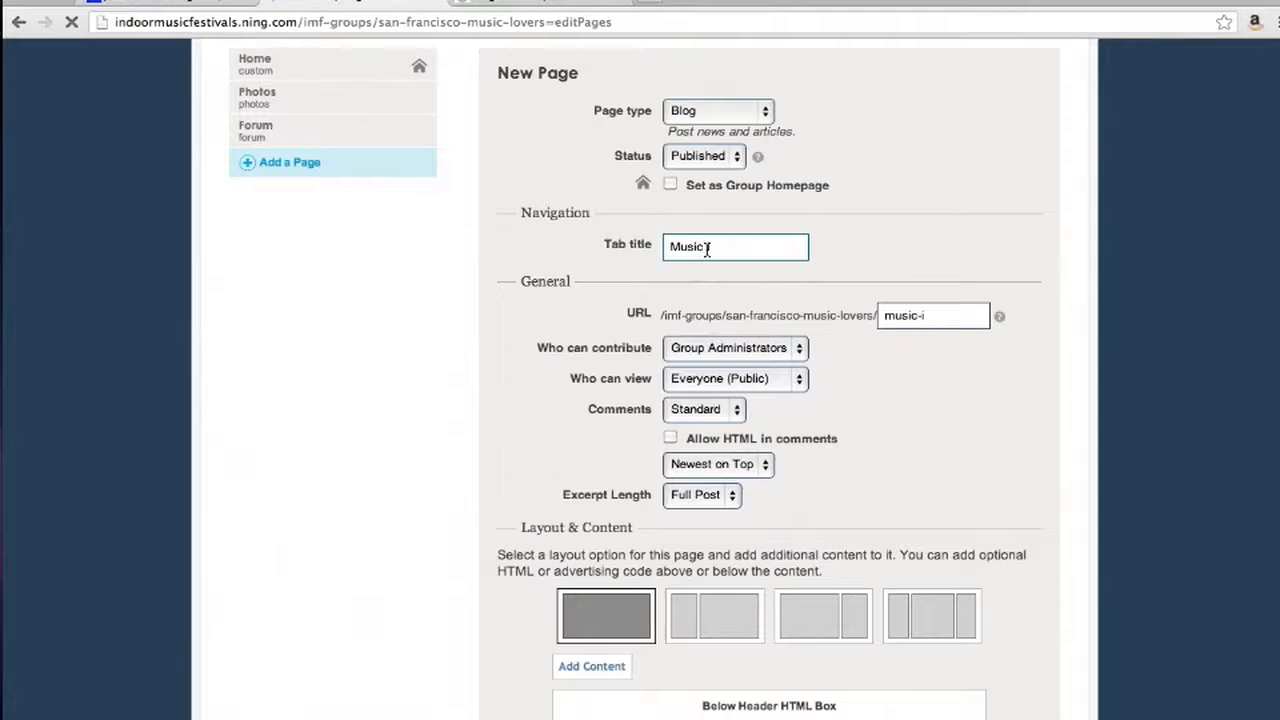
pyautogui.write(' in Sf Blog')
# - Add an untitled Photos content box to the new blog page's layout
pyautogui.scroll(-1, 900, 408)
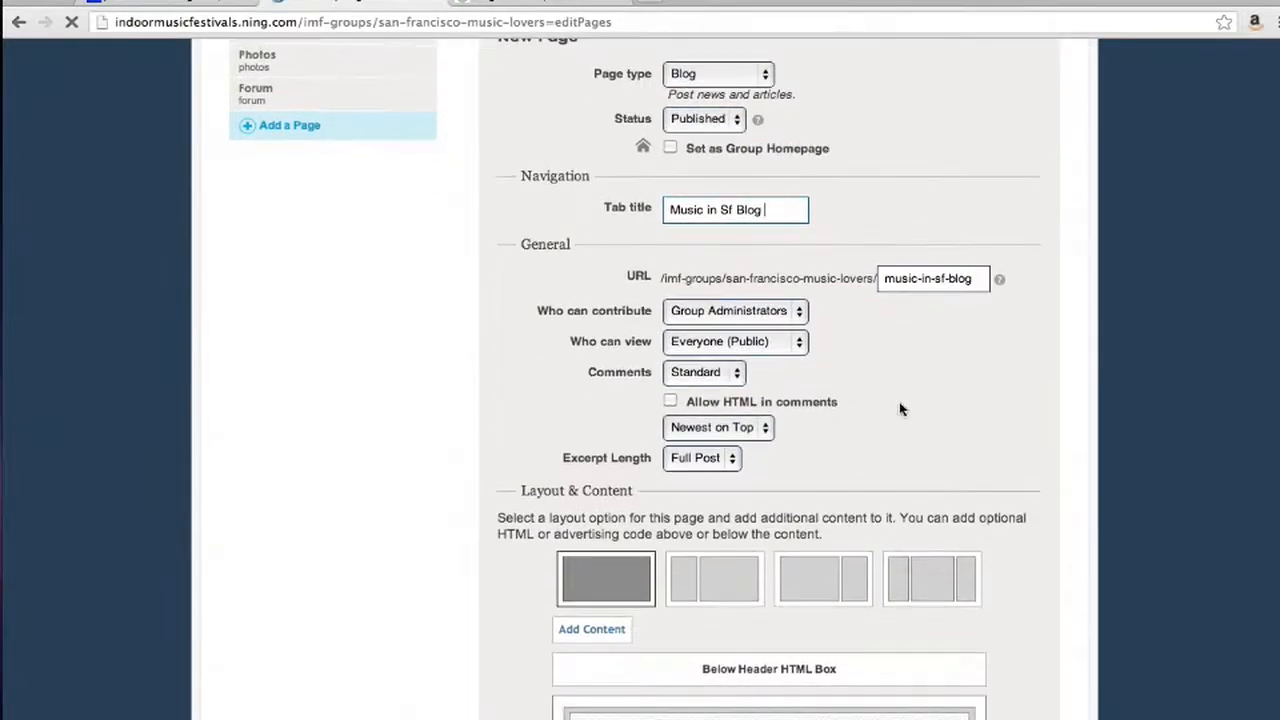
pyautogui.scroll(-2, 902, 407)
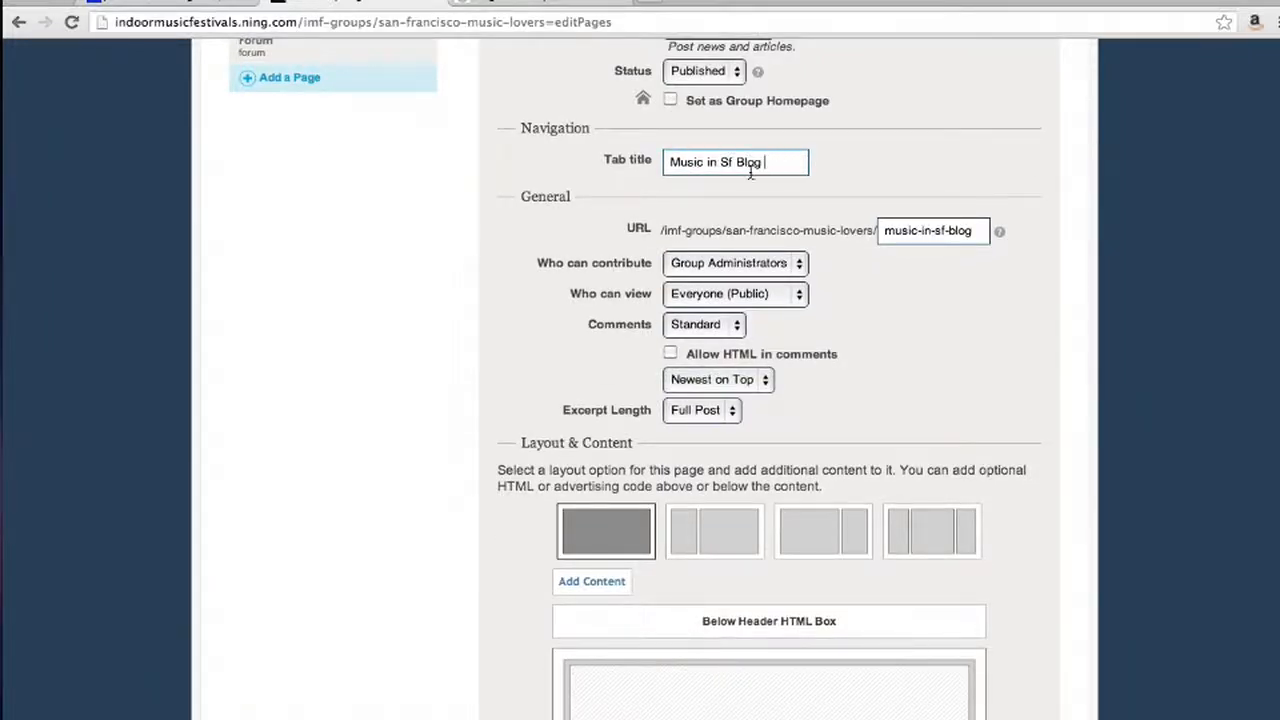
pyautogui.scroll(-3, 853, 341)
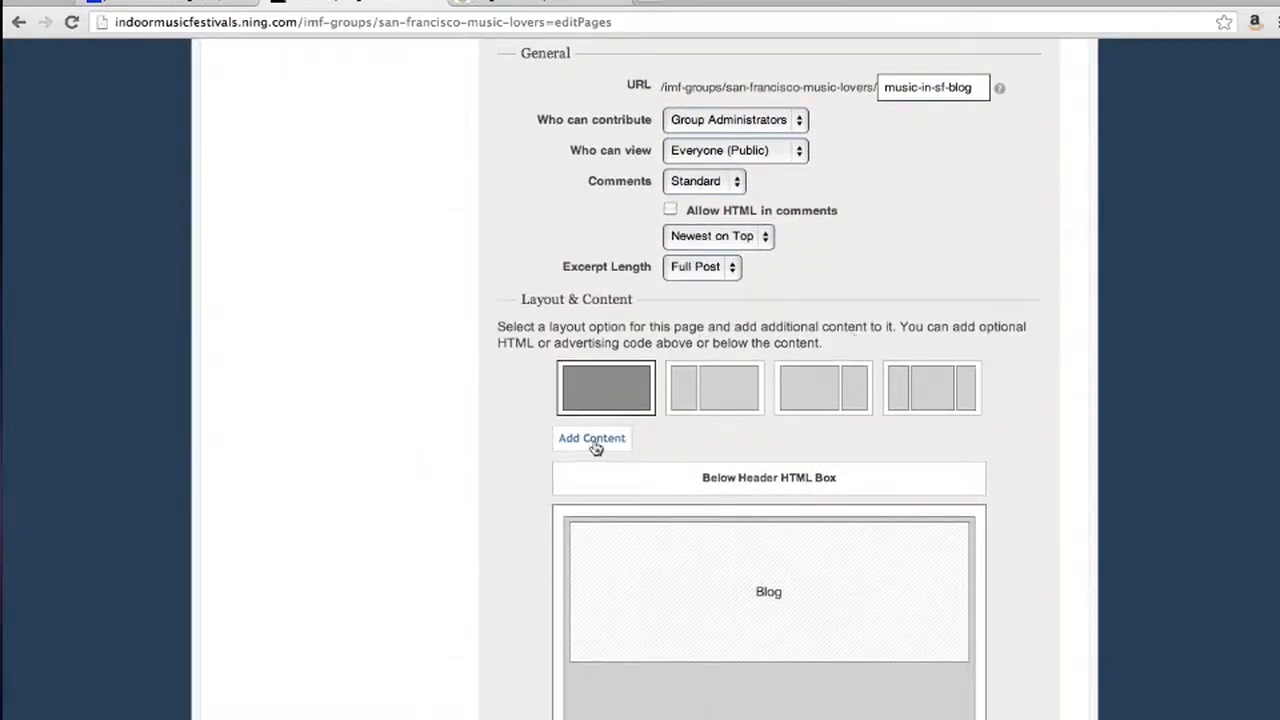
pyautogui.click(597, 447)
pyautogui.click(441, 457)
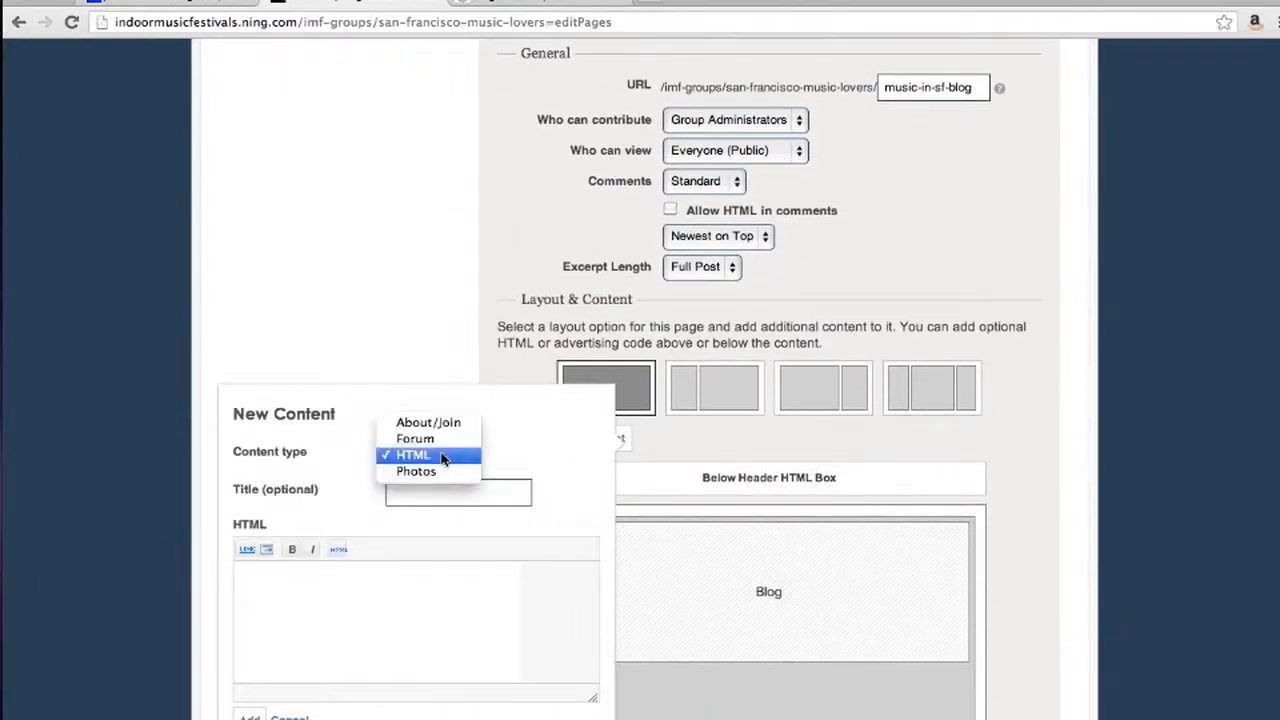
pyautogui.click(443, 476)
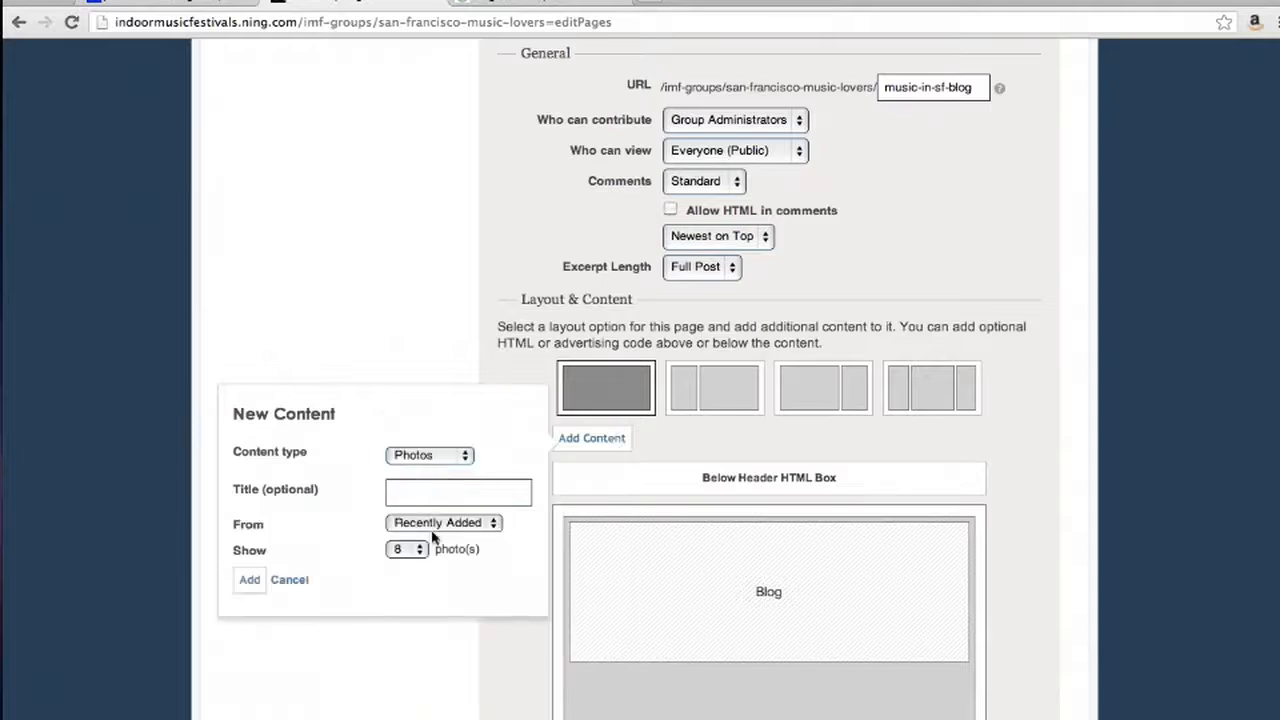
pyautogui.click(249, 579)
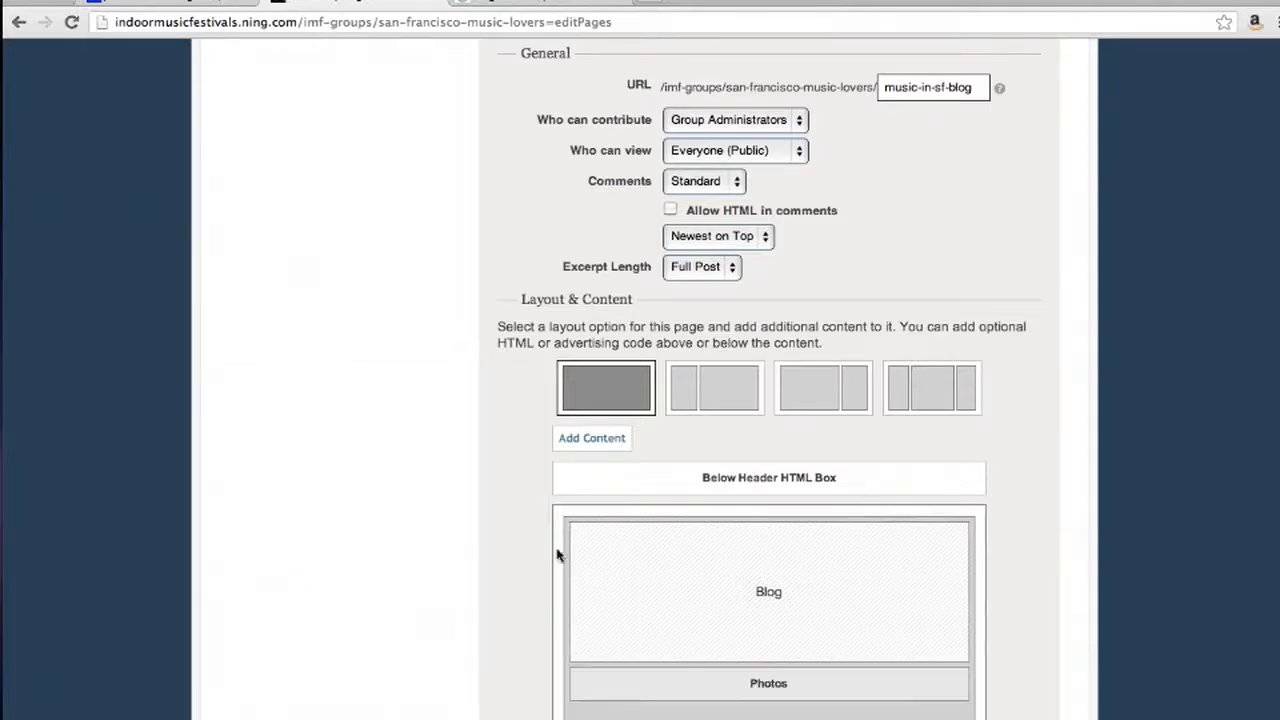
# - Save the new Music in Sf Blog page and move it directly below Home in the page order
pyautogui.scroll(5, 535, 487)
pyautogui.scroll(3, 535, 487)
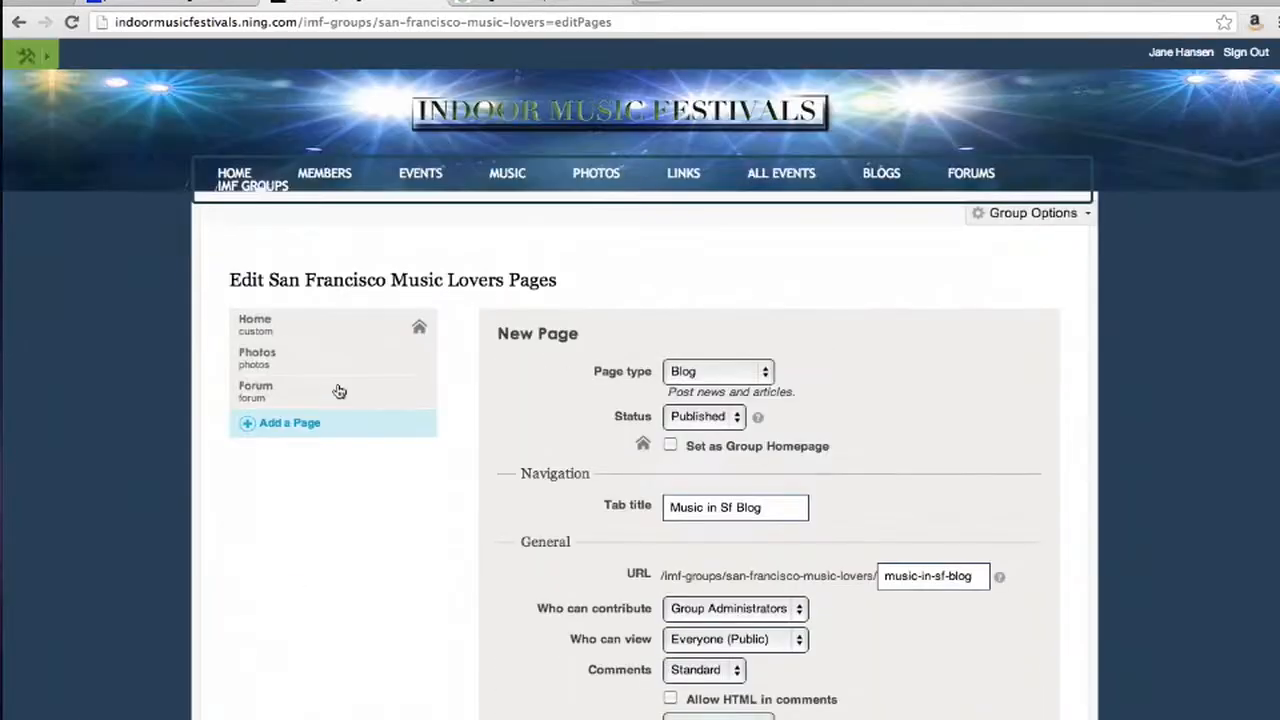
pyautogui.scroll(-10, 557, 399)
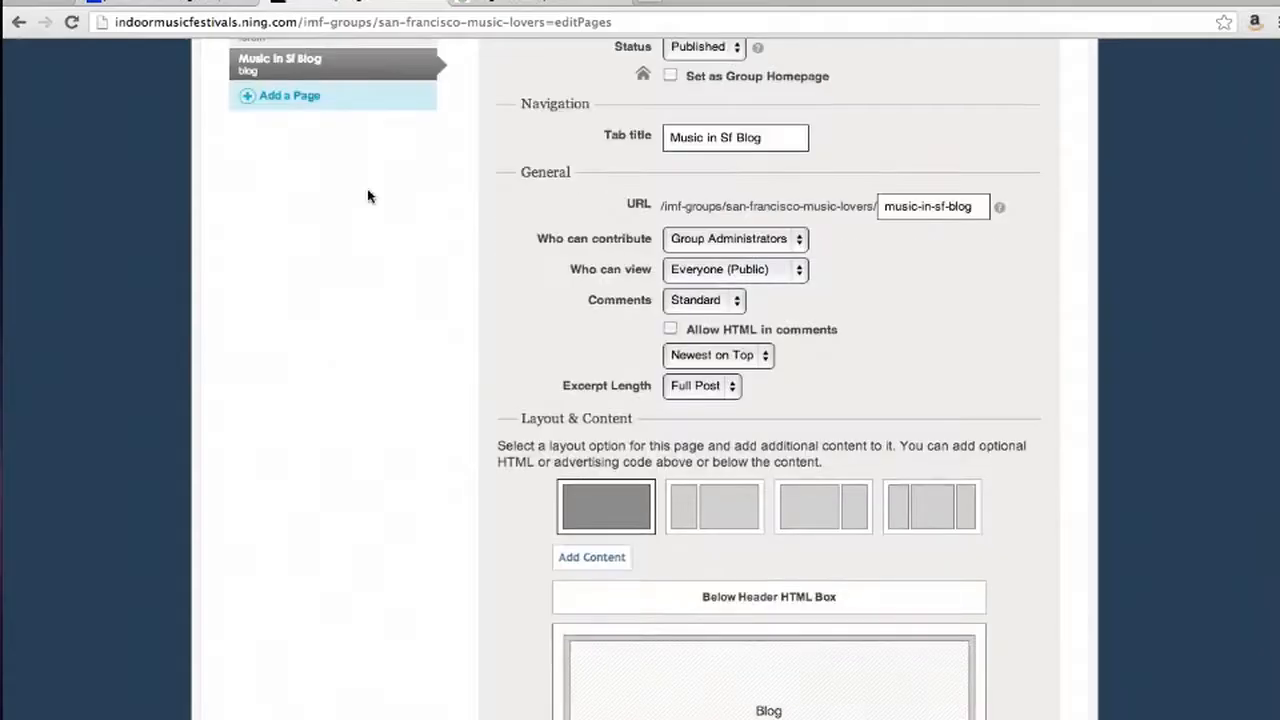
pyautogui.scroll(3, 371, 197)
pyautogui.moveTo(345, 231); pyautogui.dragTo(323, 163)
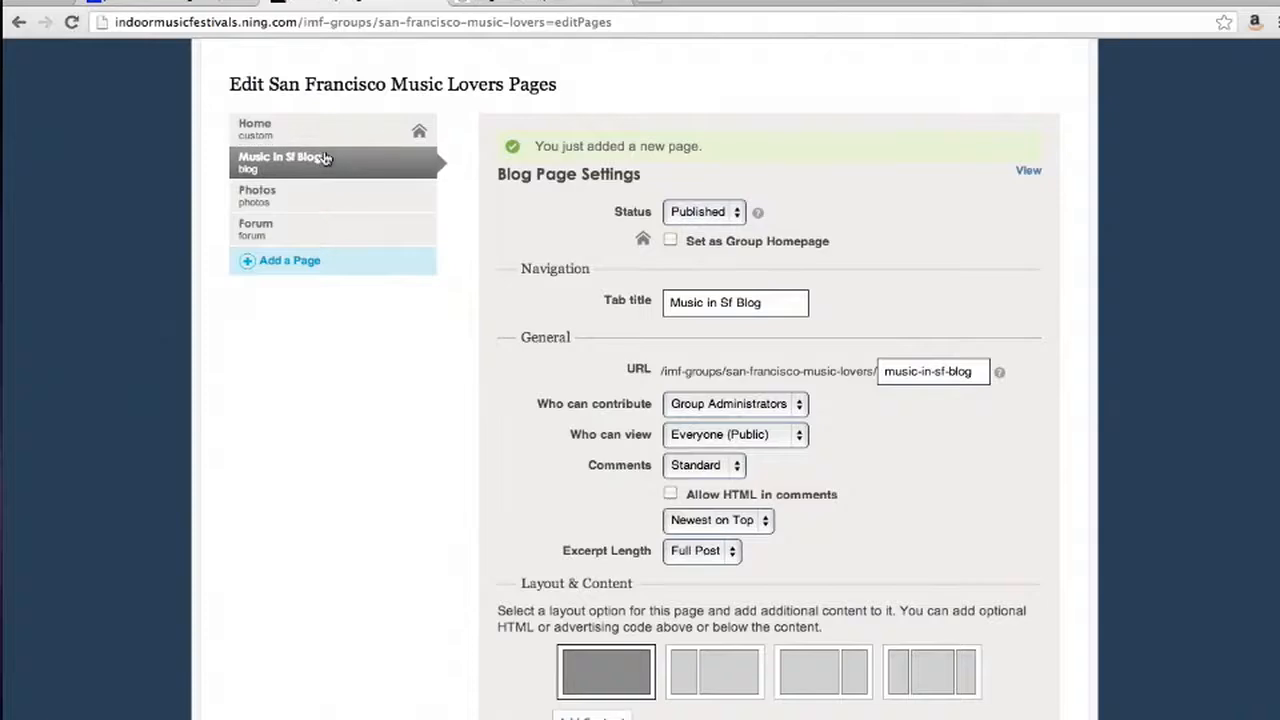
# - Save the Music in Sf Blog page with its Photos box placed below the blog content
pyautogui.scroll(-3, 414, 300)
pyautogui.scroll(-7, 410, 300)
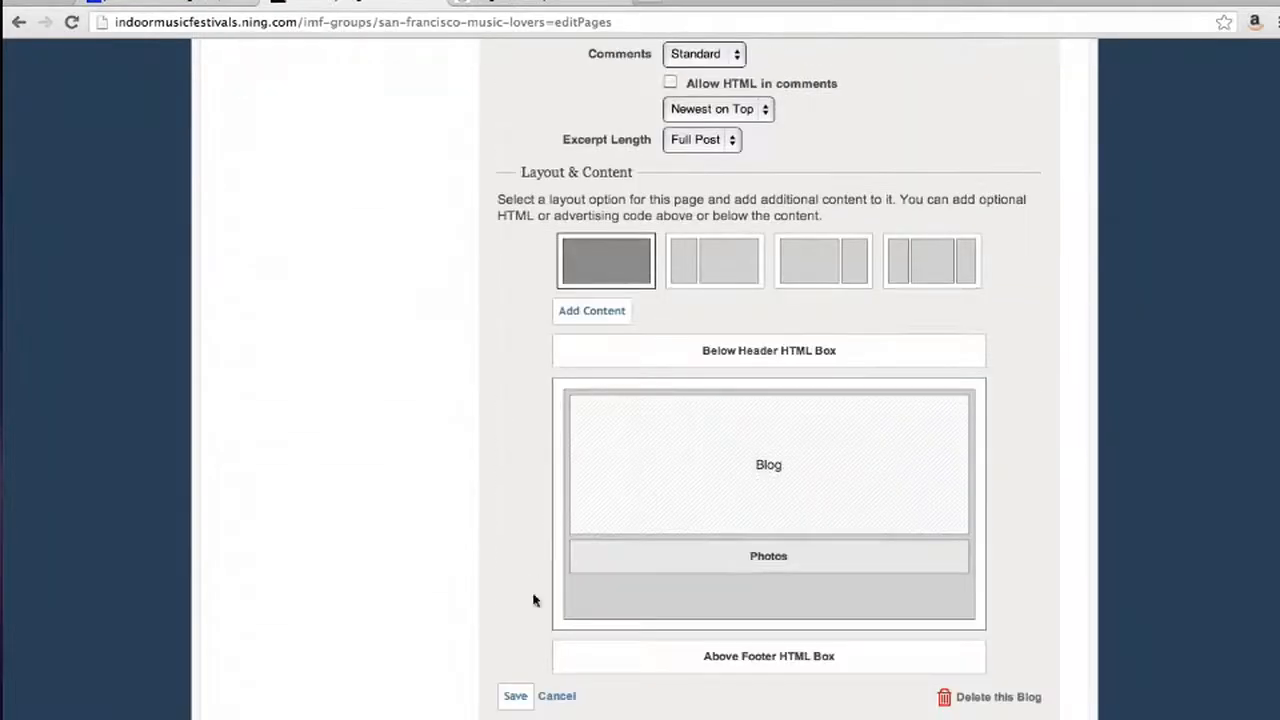
pyautogui.click(514, 696)
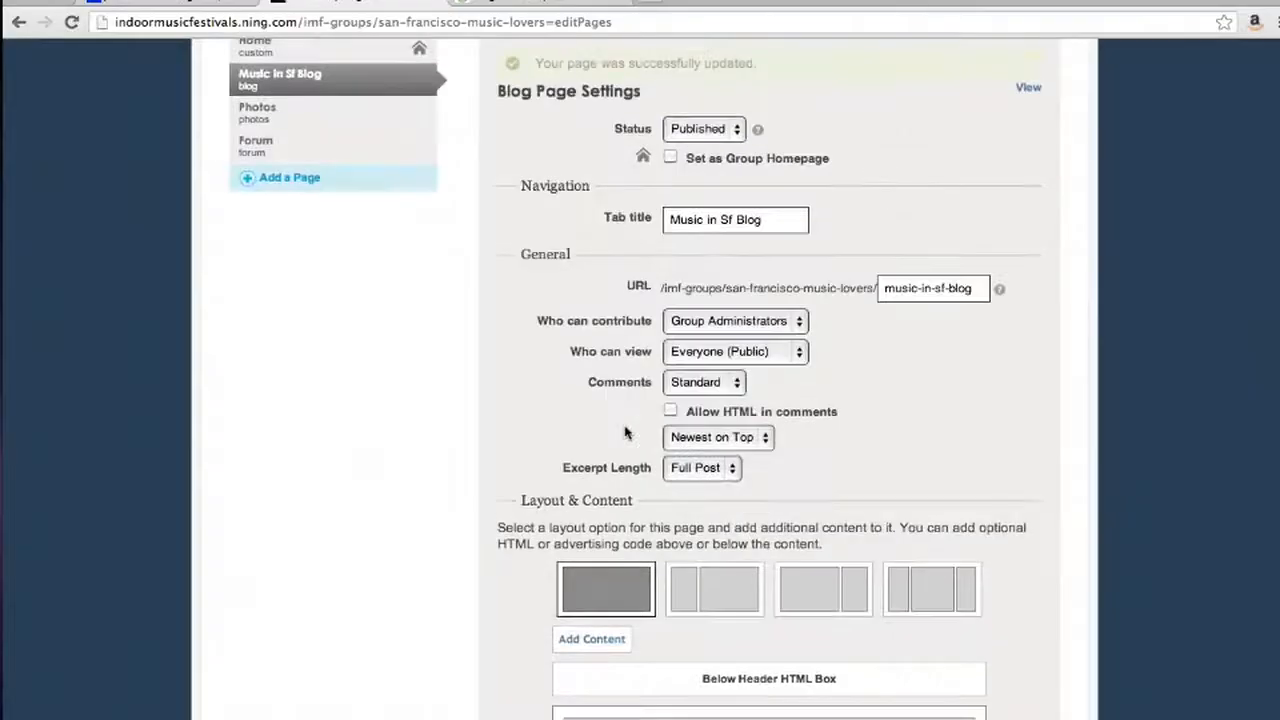
pyautogui.scroll(5, 960, 283)
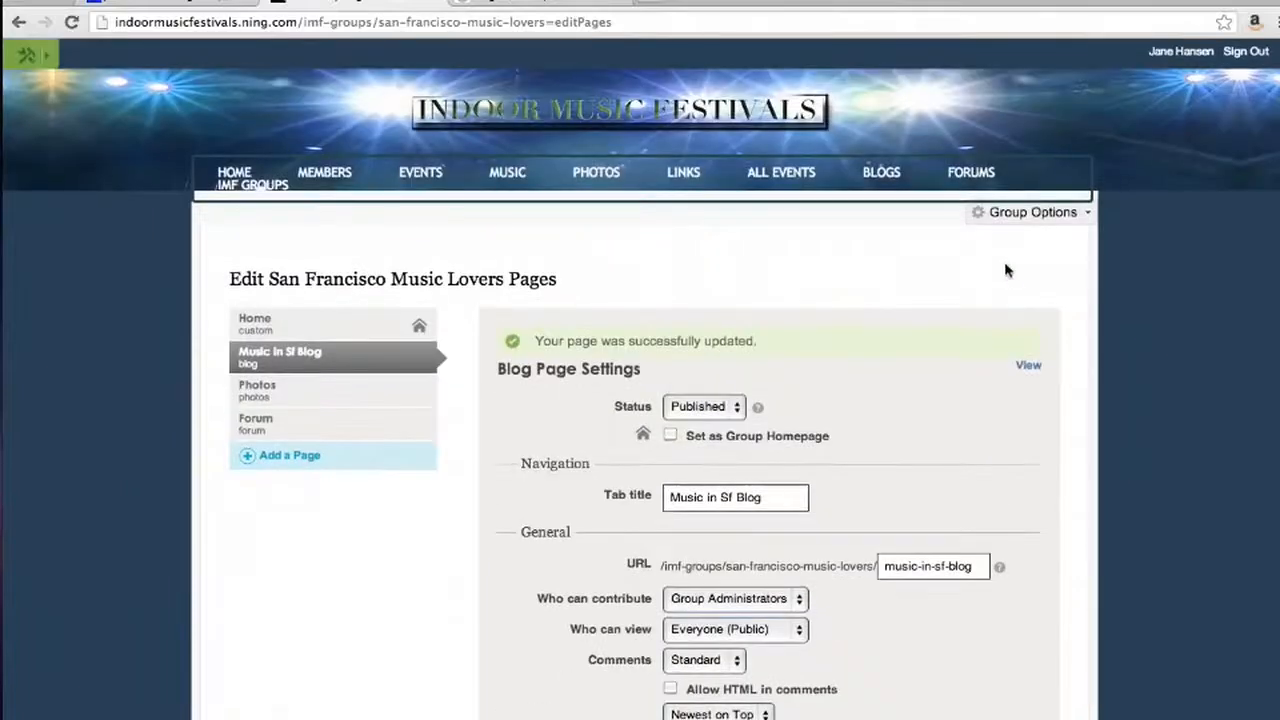
# - View the published Music in Sf Blog page, check its posts and photos areas, and follow its link to the group's Home
pyautogui.click(1035, 371)
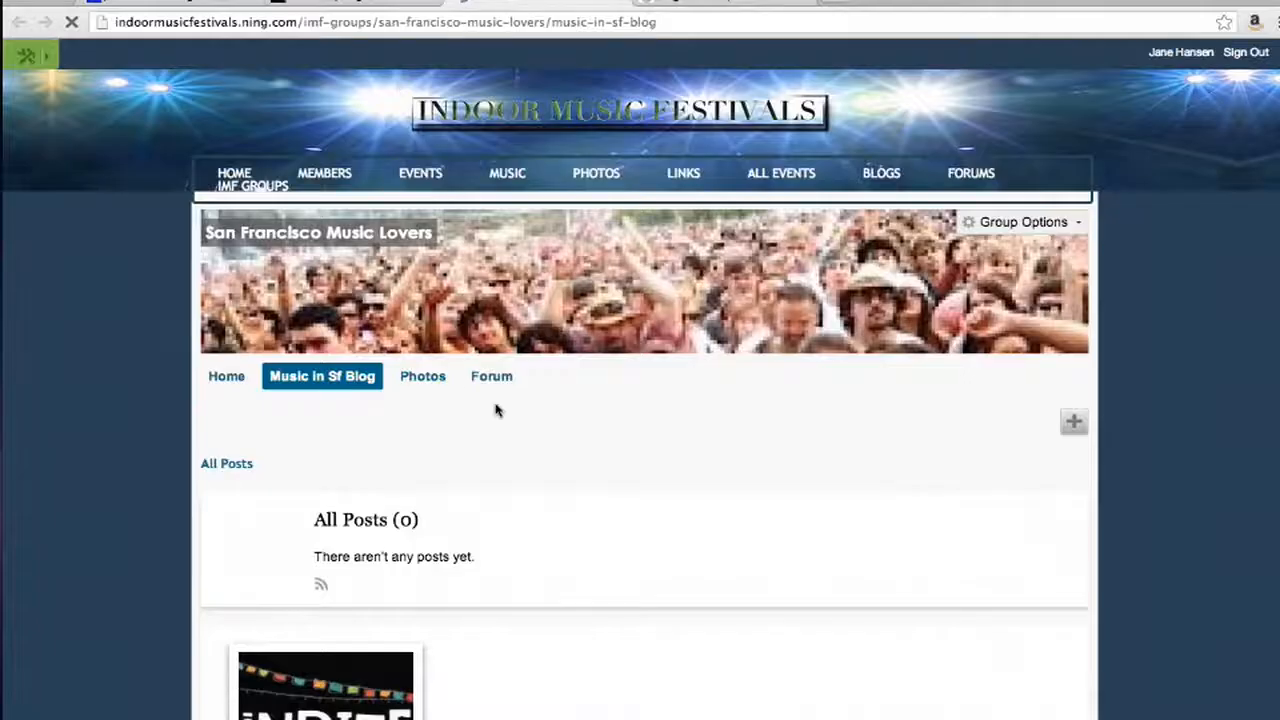
pyautogui.scroll(-3, 495, 410)
pyautogui.scroll(3, 494, 409)
pyautogui.scroll(-1, 364, 449)
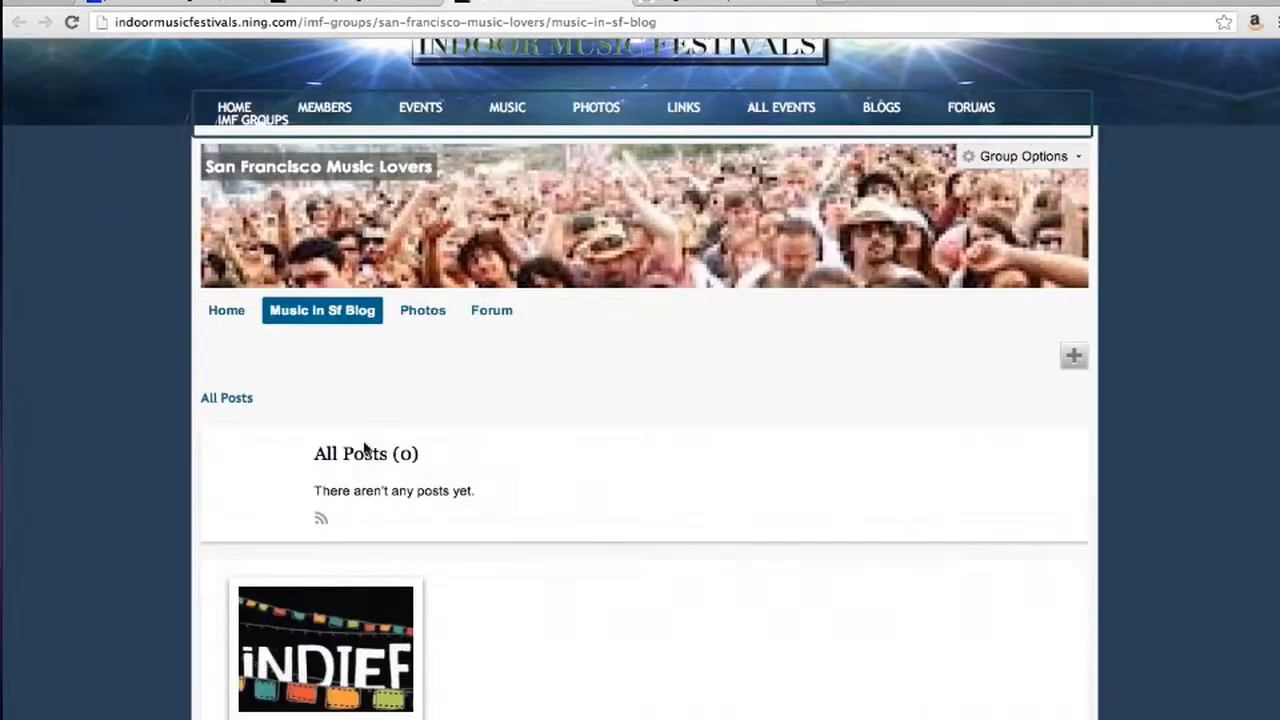
pyautogui.click(236, 312)
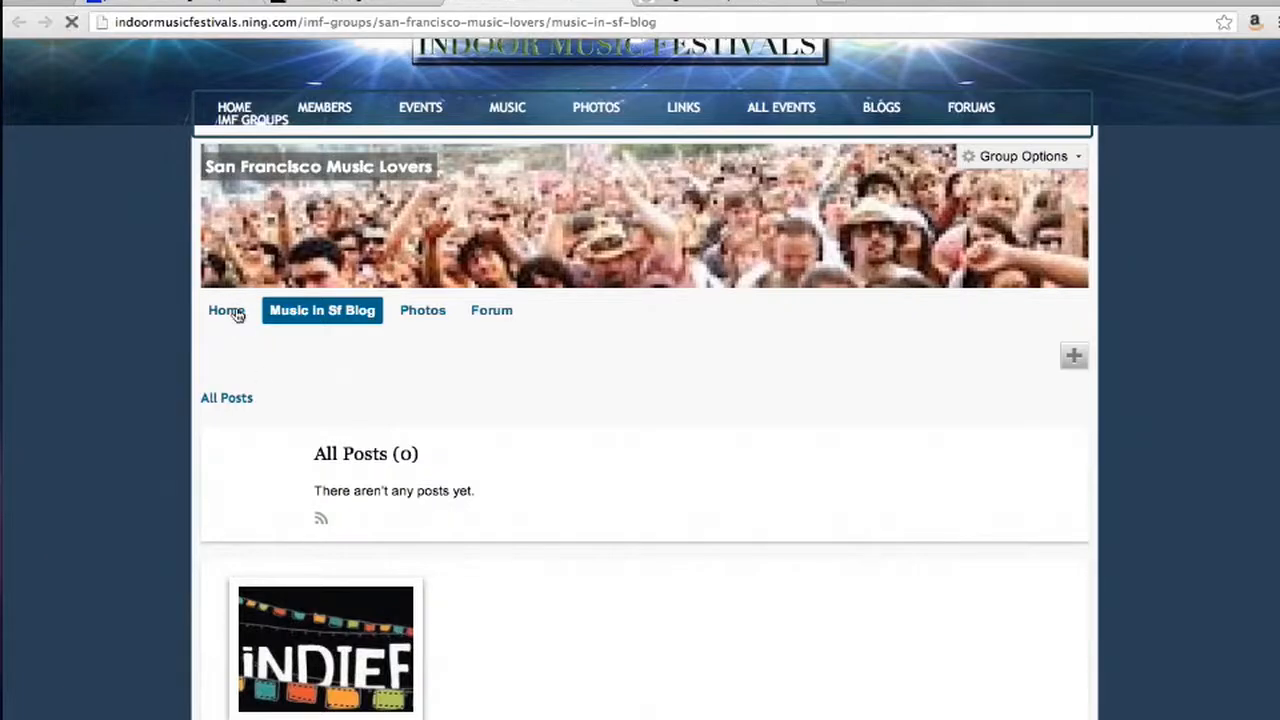
# - Return to the group's page editor, go to the San Francisco Music Lovers home page, and review its page tabs and content sections
pyautogui.click(337, 2)
pyautogui.scroll(-1, 639, 319)
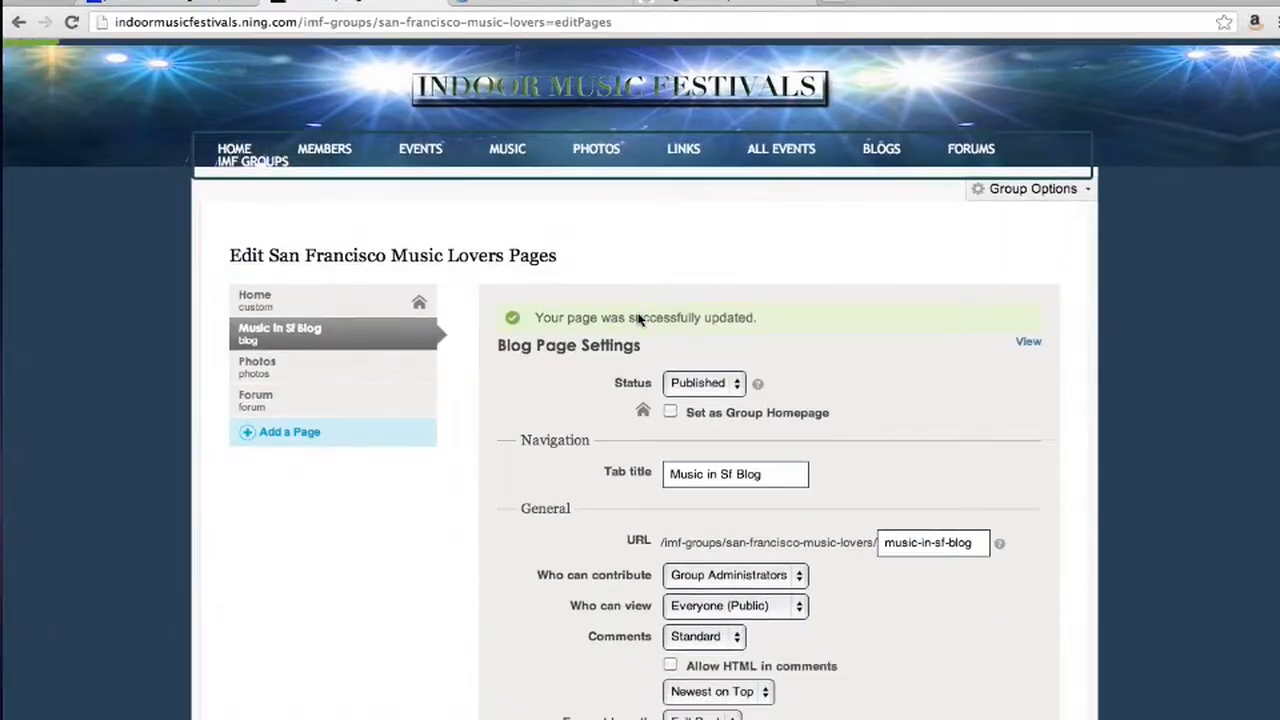
pyautogui.click(1030, 192)
pyautogui.click(1006, 218)
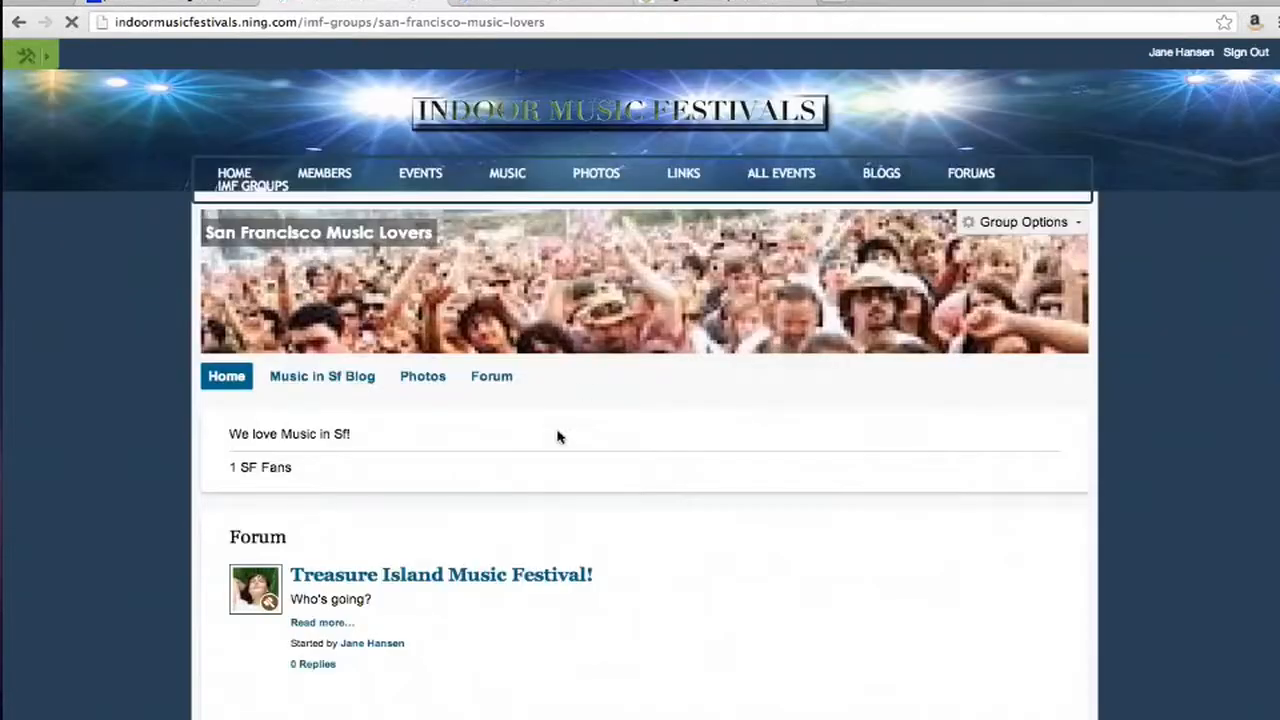
pyautogui.scroll(-2, 558, 436)
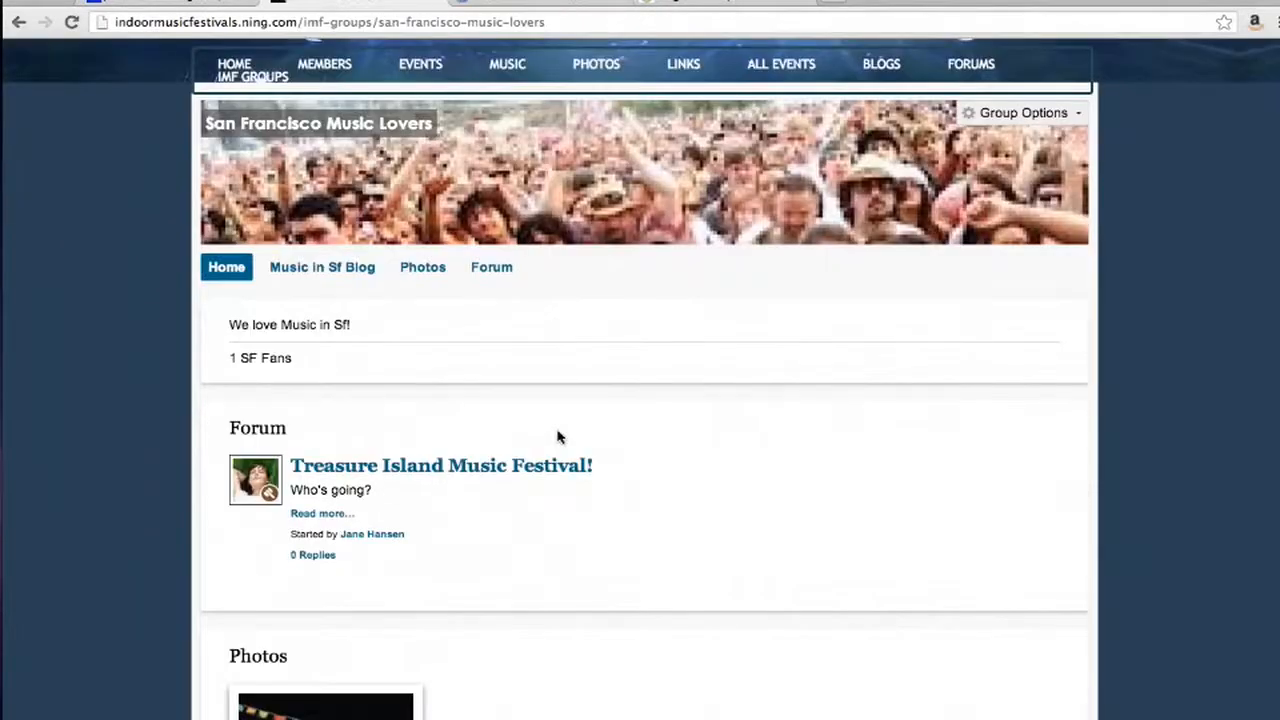
pyautogui.scroll(-5, 558, 436)
pyautogui.scroll(5, 558, 436)
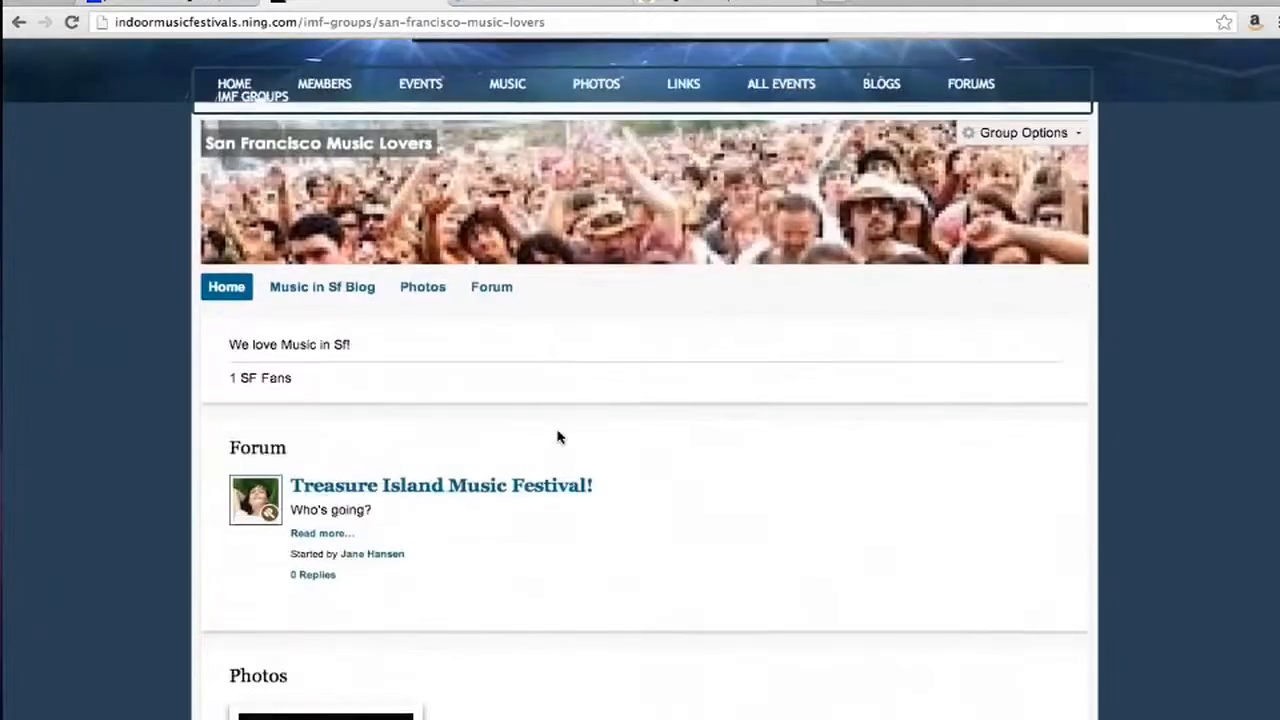
pyautogui.scroll(2, 558, 436)
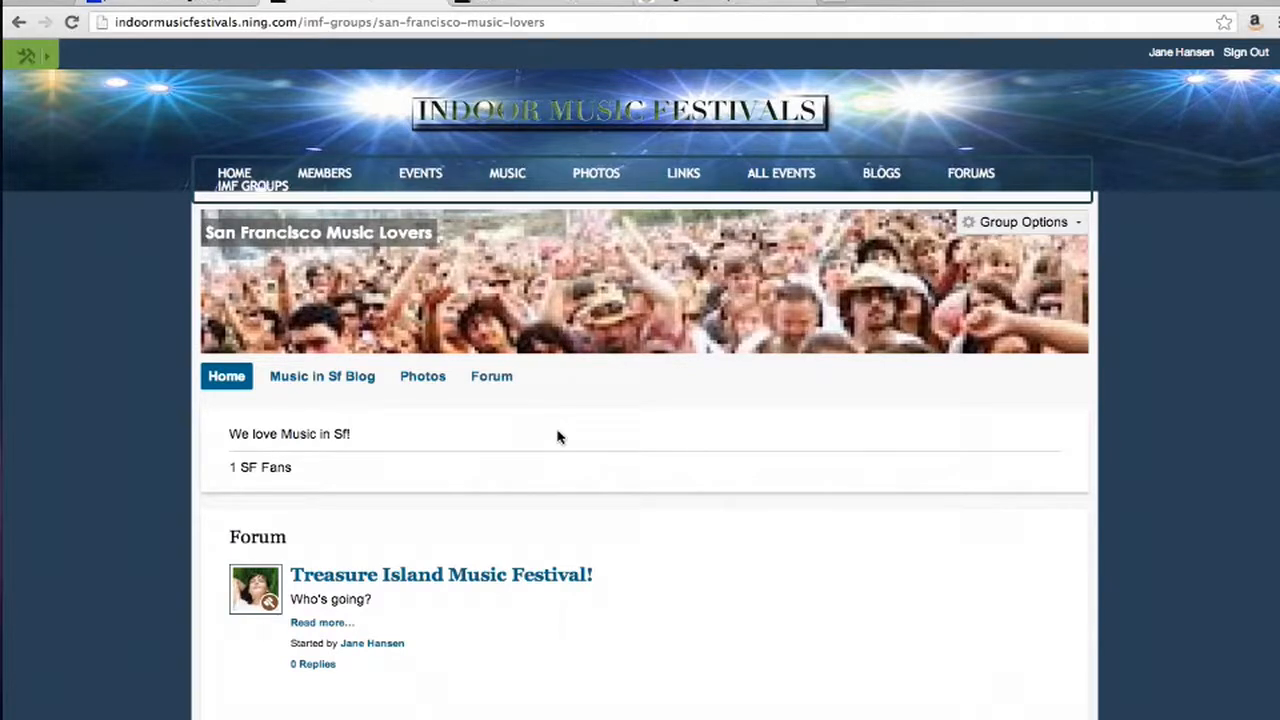
# - Go from the group to the network's dashboard and open the Profile Questions settings for members
pyautogui.click(55, 63)
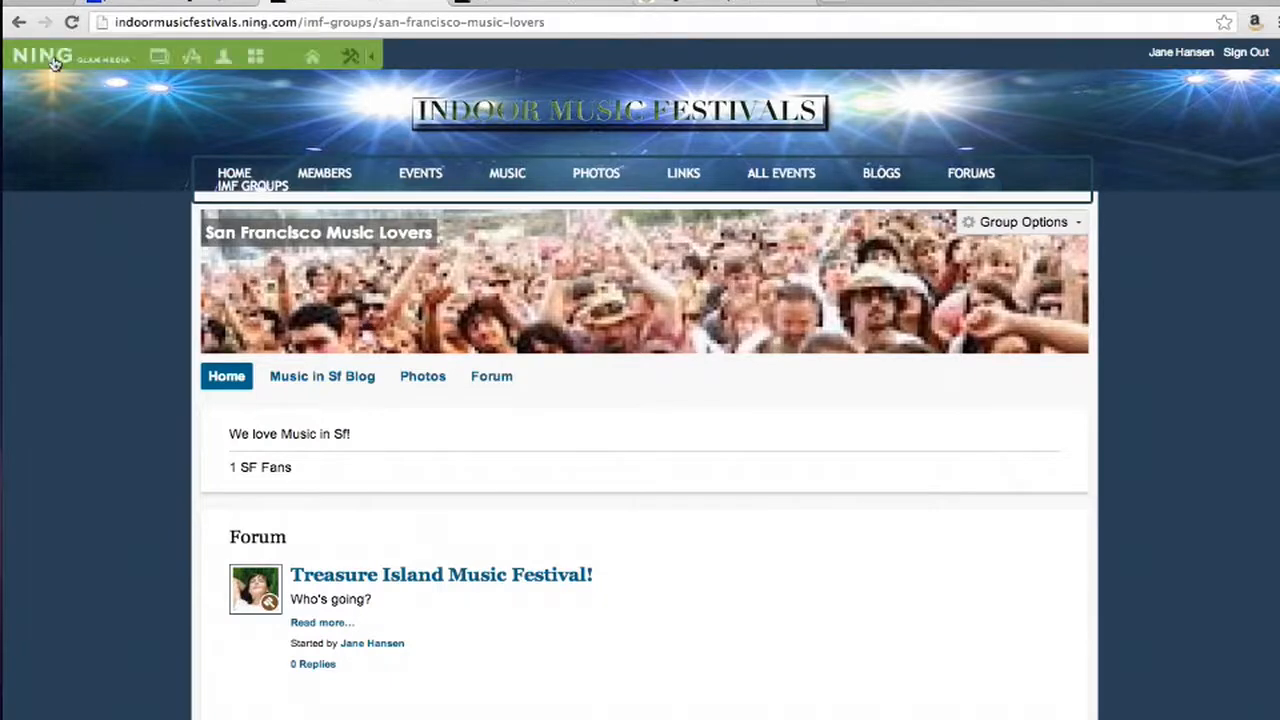
pyautogui.click(160, 57)
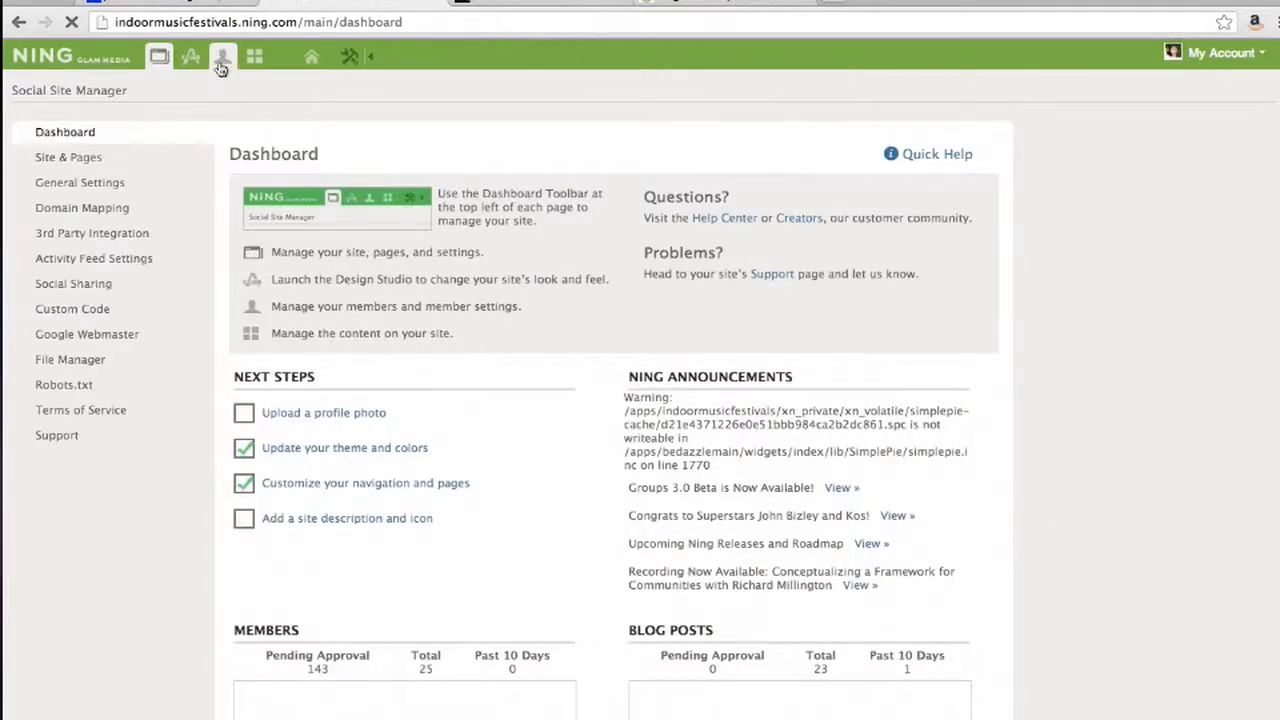
pyautogui.click(222, 60)
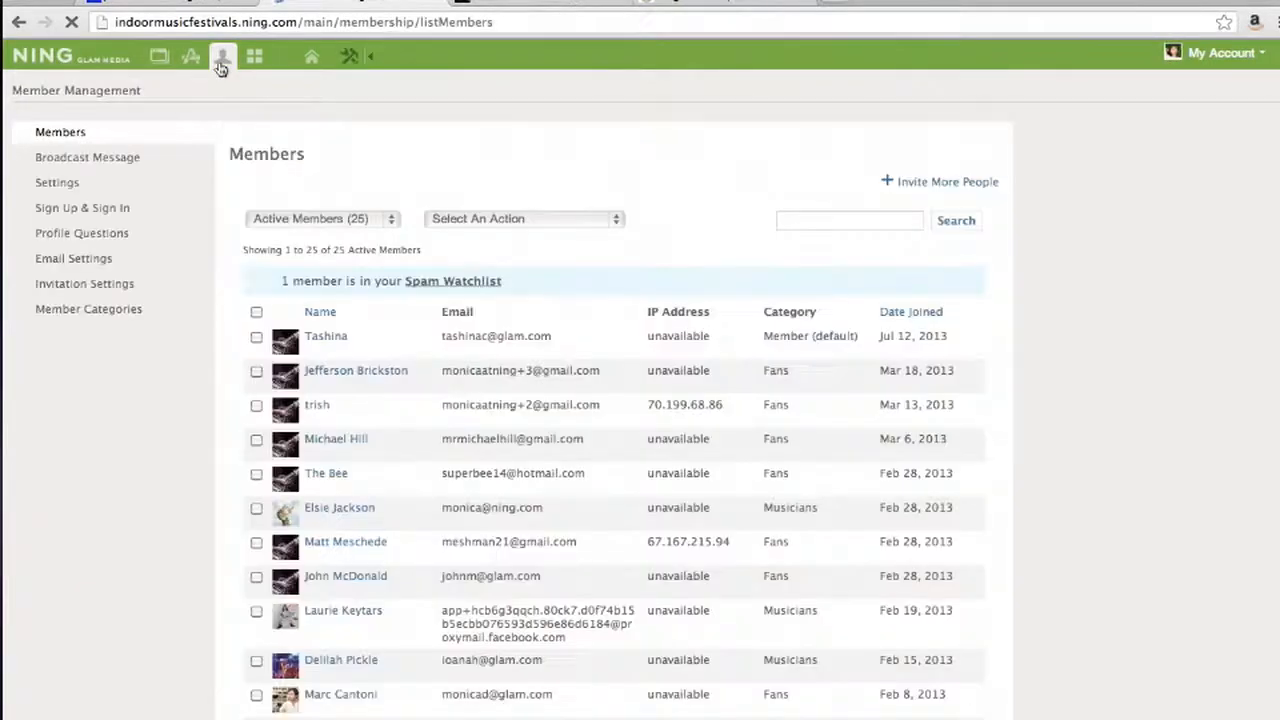
pyautogui.click(113, 238)
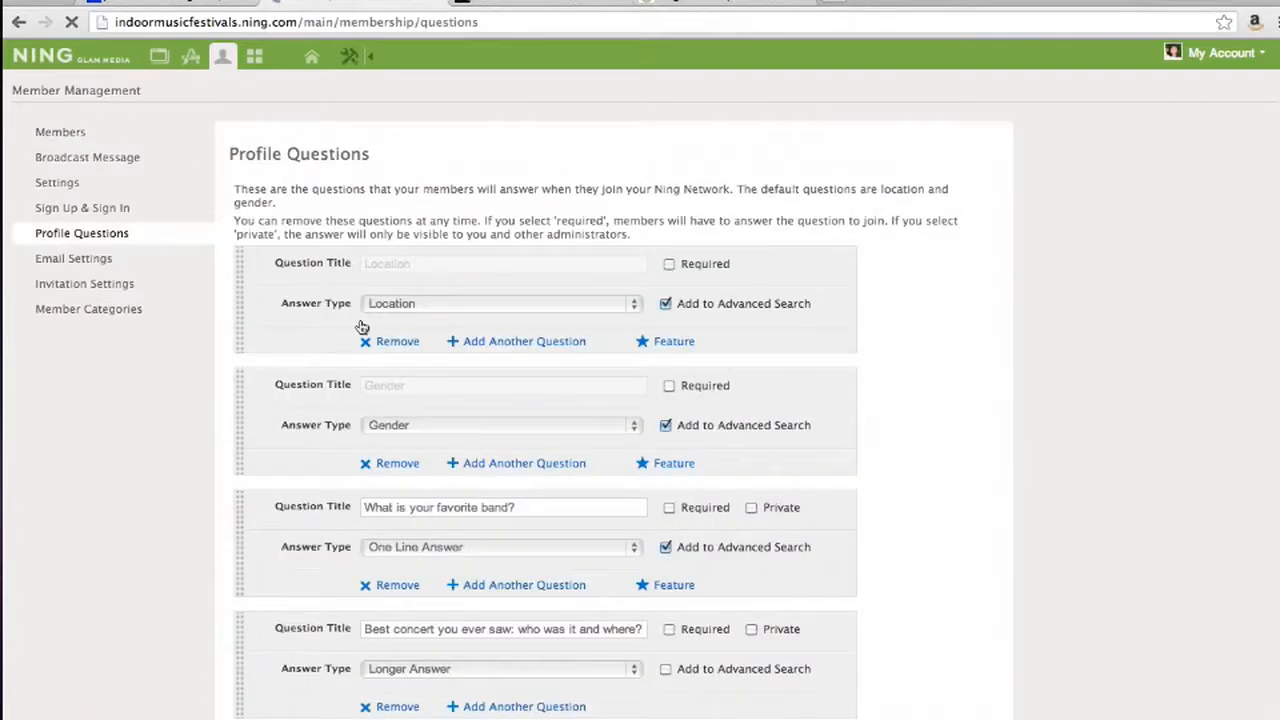
# - Examine the profile questions, especially how answers to "What genre do you like?" assign members to categories and groups on sign-up
pyautogui.scroll(-10, 362, 327)
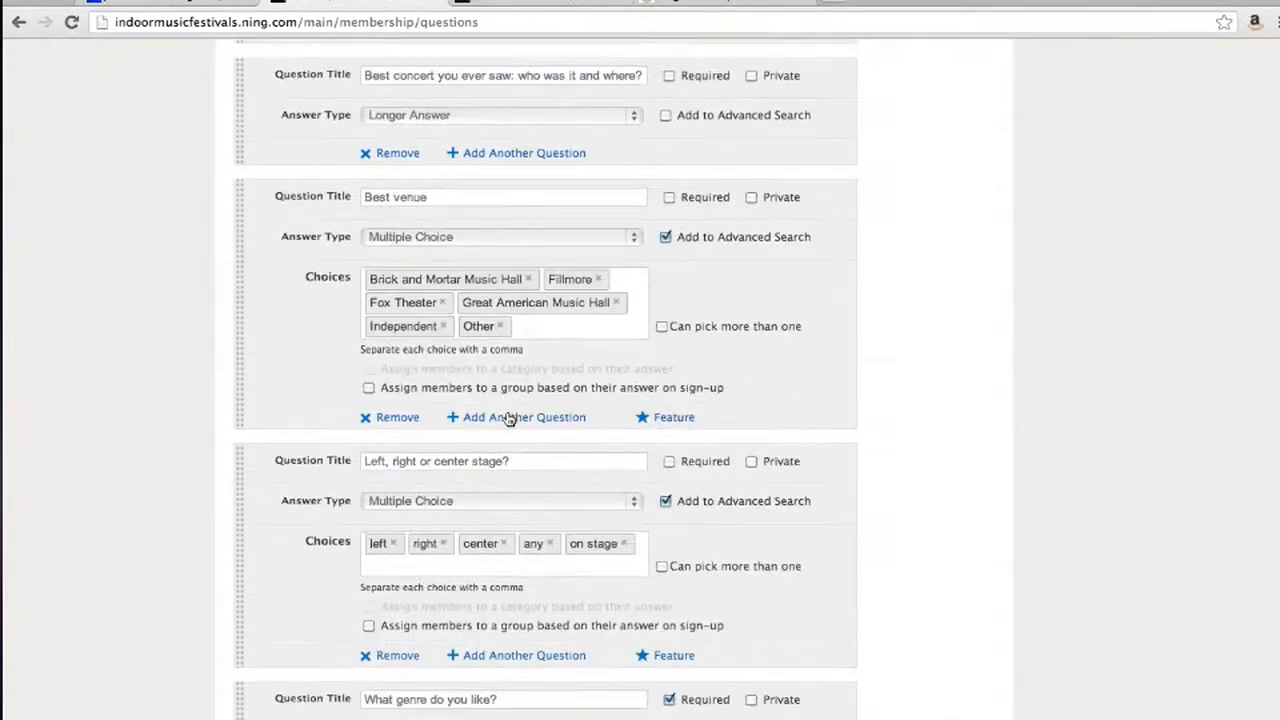
pyautogui.scroll(-8, 508, 415)
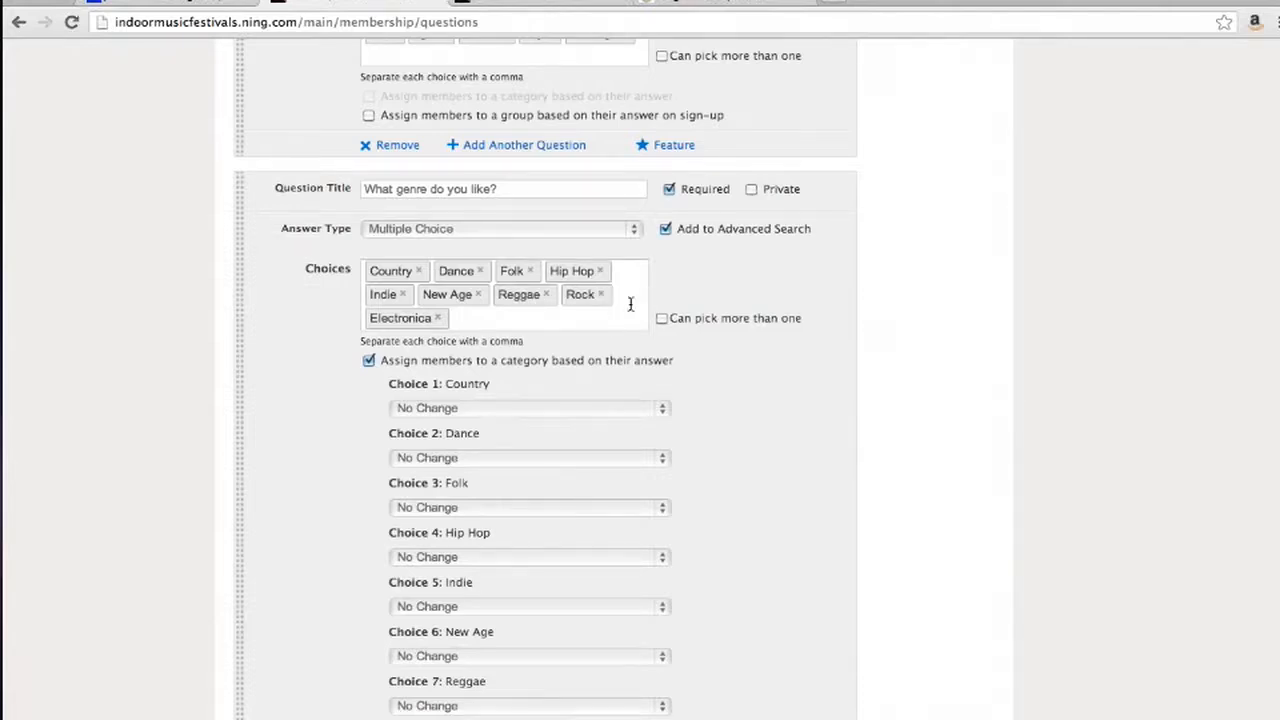
pyautogui.scroll(-2, 630, 304)
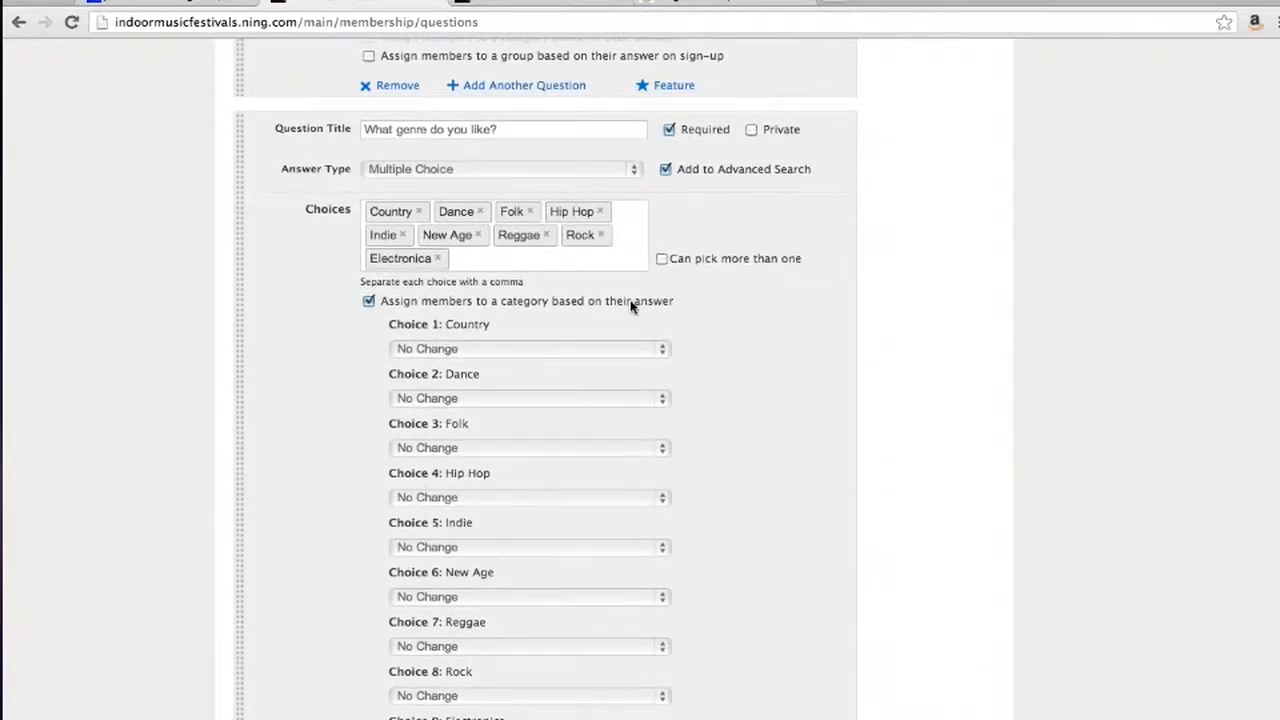
pyautogui.scroll(-1, 630, 304)
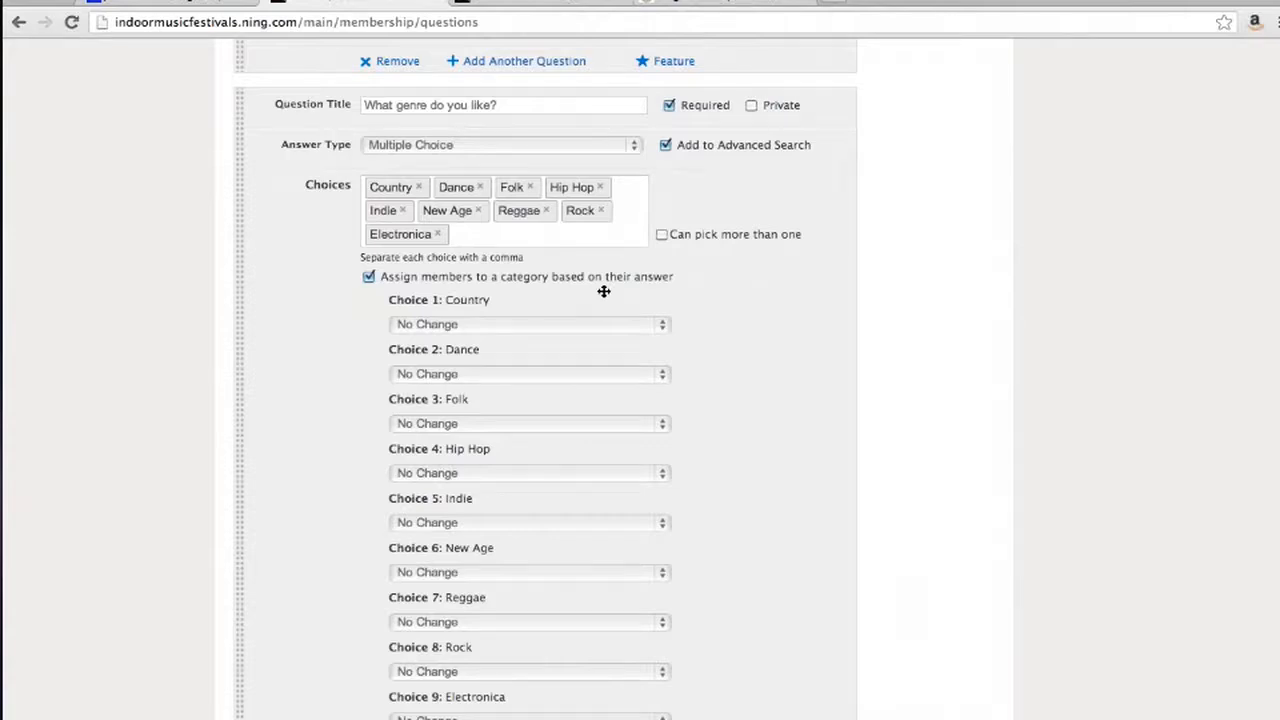
pyautogui.scroll(-2, 604, 291)
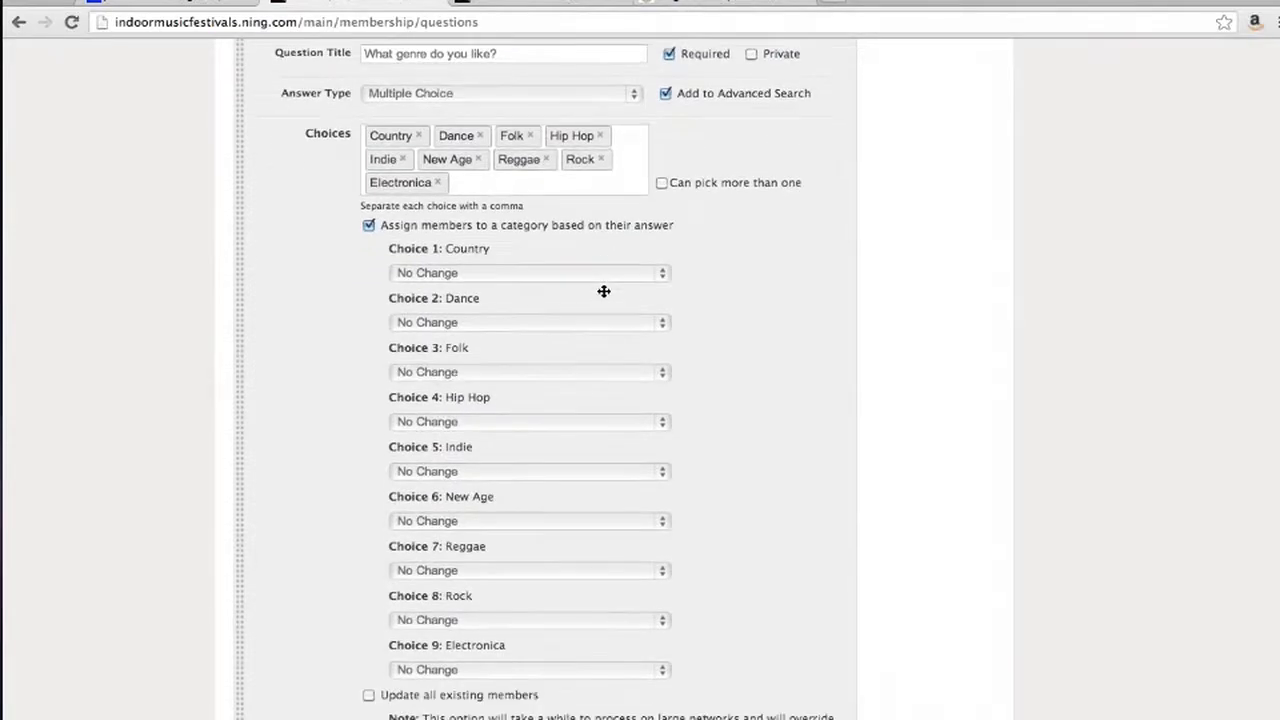
pyautogui.scroll(-20, 604, 291)
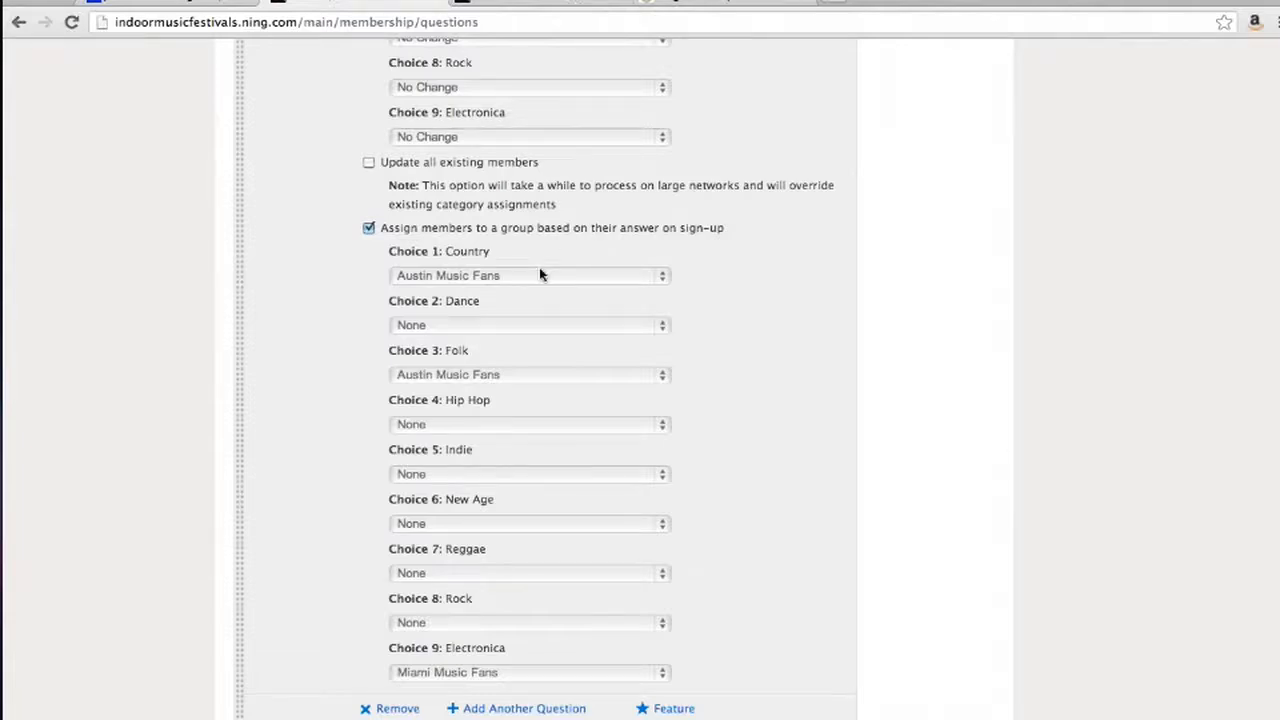
pyautogui.scroll(-2, 540, 274)
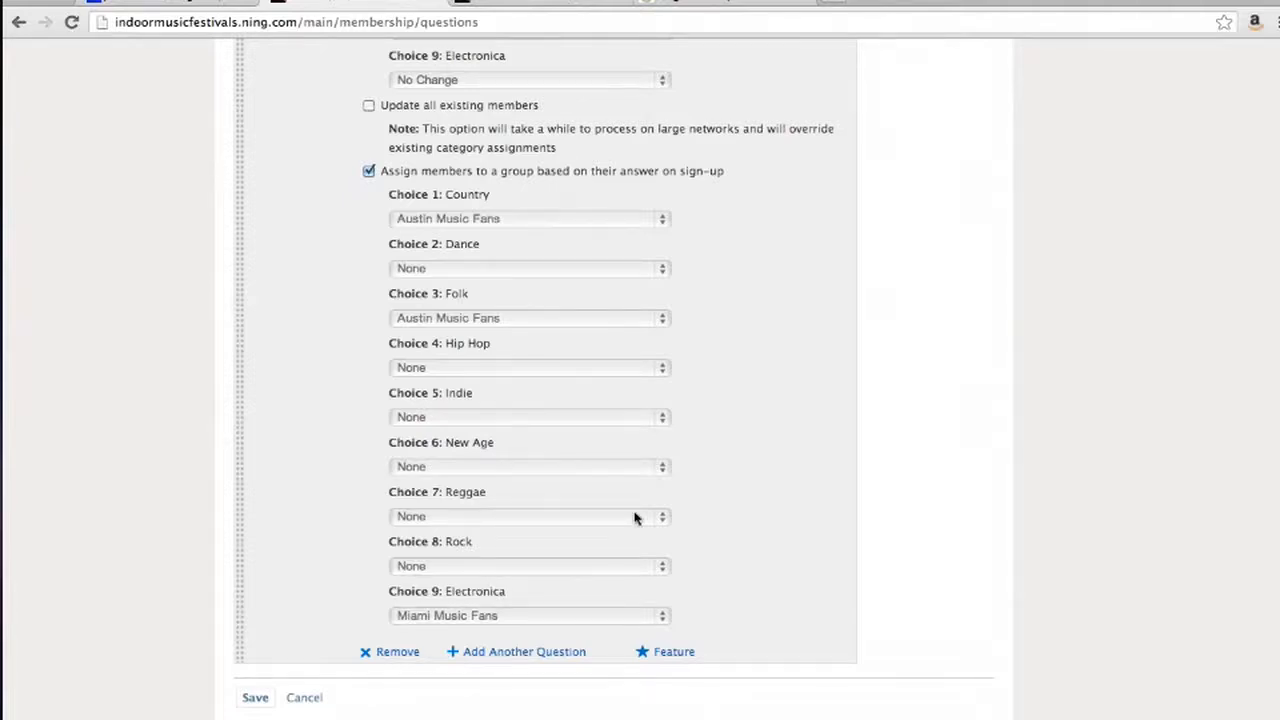
pyautogui.scroll(20, 634, 516)
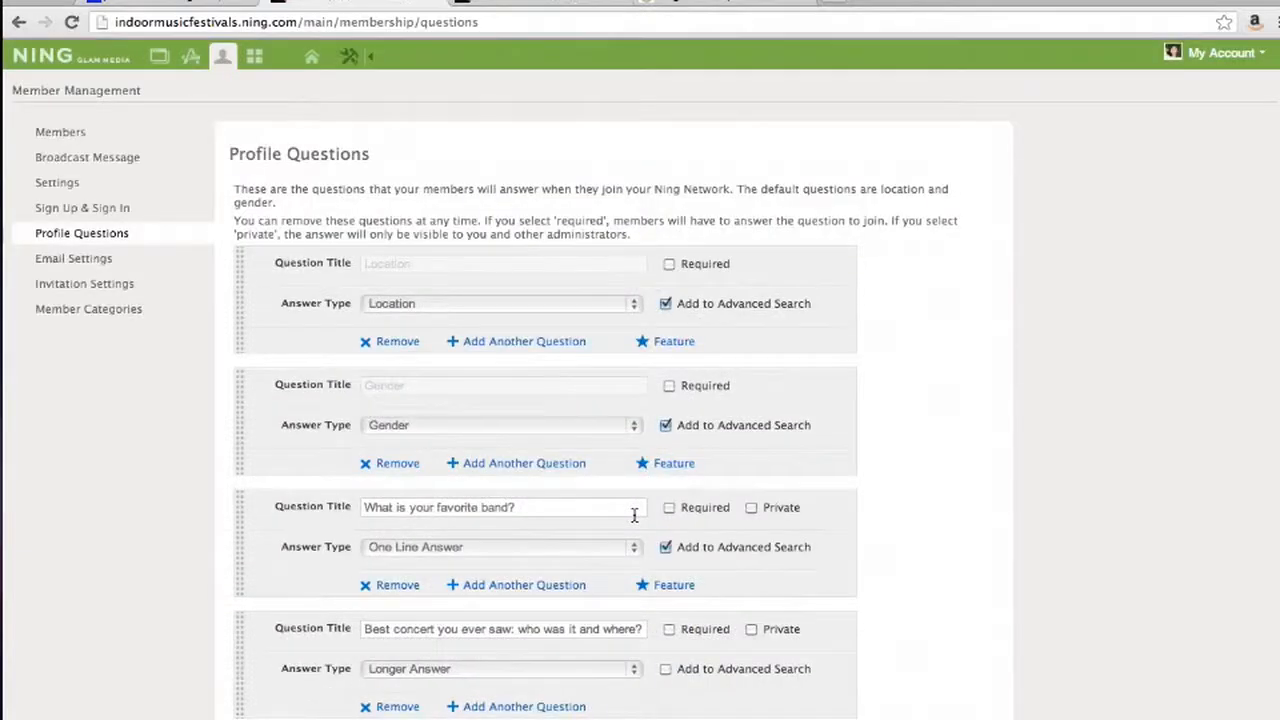
# - Go through the dashboard to the network's list of active members
pyautogui.click(161, 60)
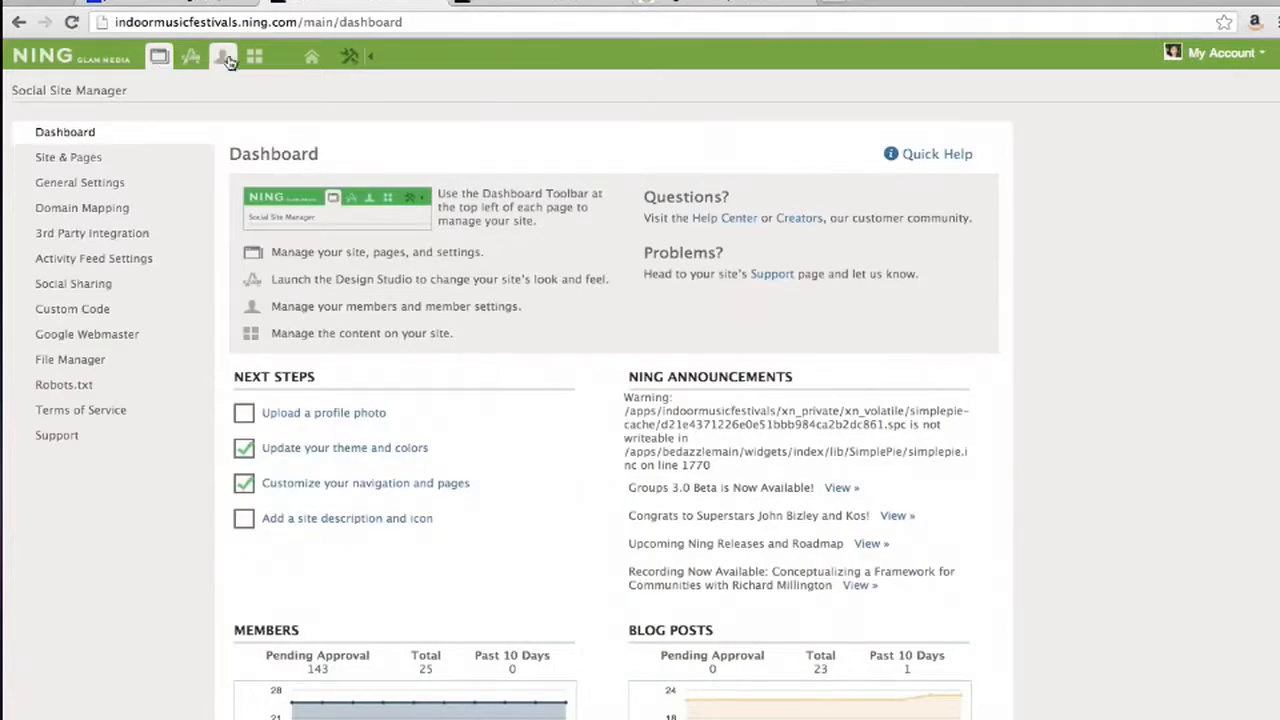
pyautogui.click(226, 58)
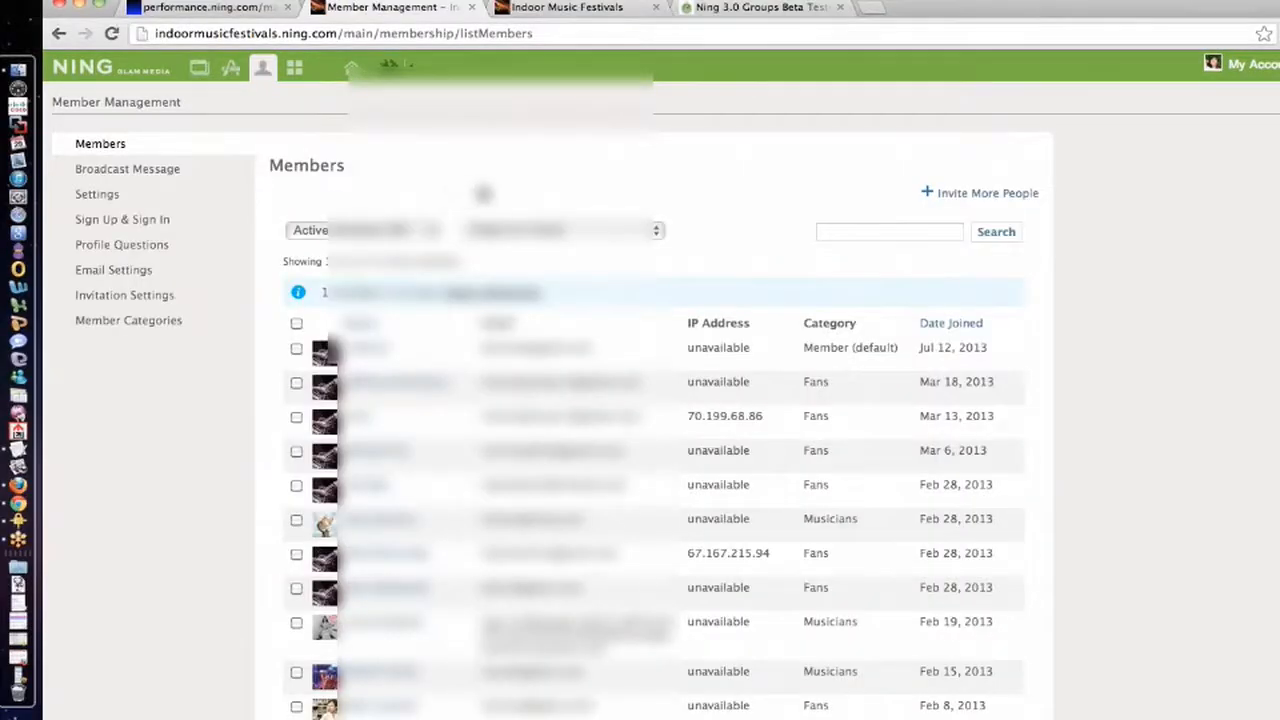
pyautogui.scroll(-1, 483, 193)
pyautogui.scroll(-5, 313, 301)
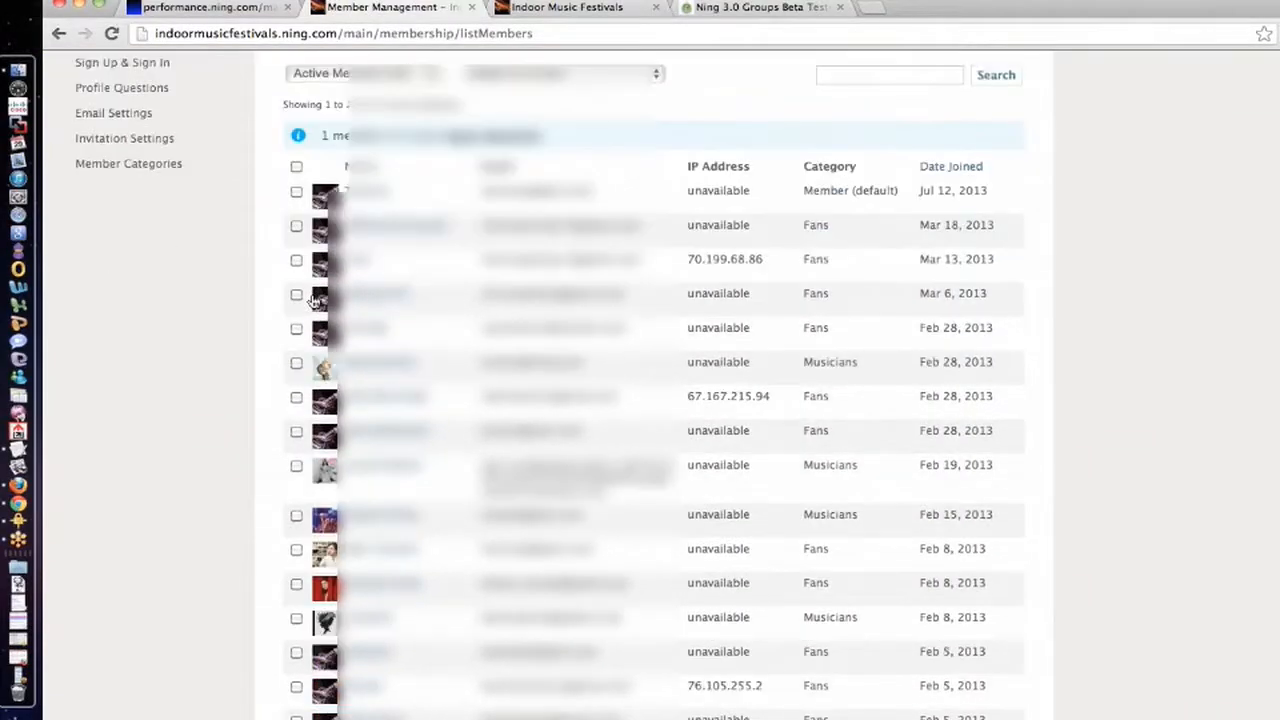
pyautogui.scroll(4, 311, 299)
# - Add the first seven listed members to the San Francisco Music Lovers group with email notification enabled
pyautogui.click(296, 278)
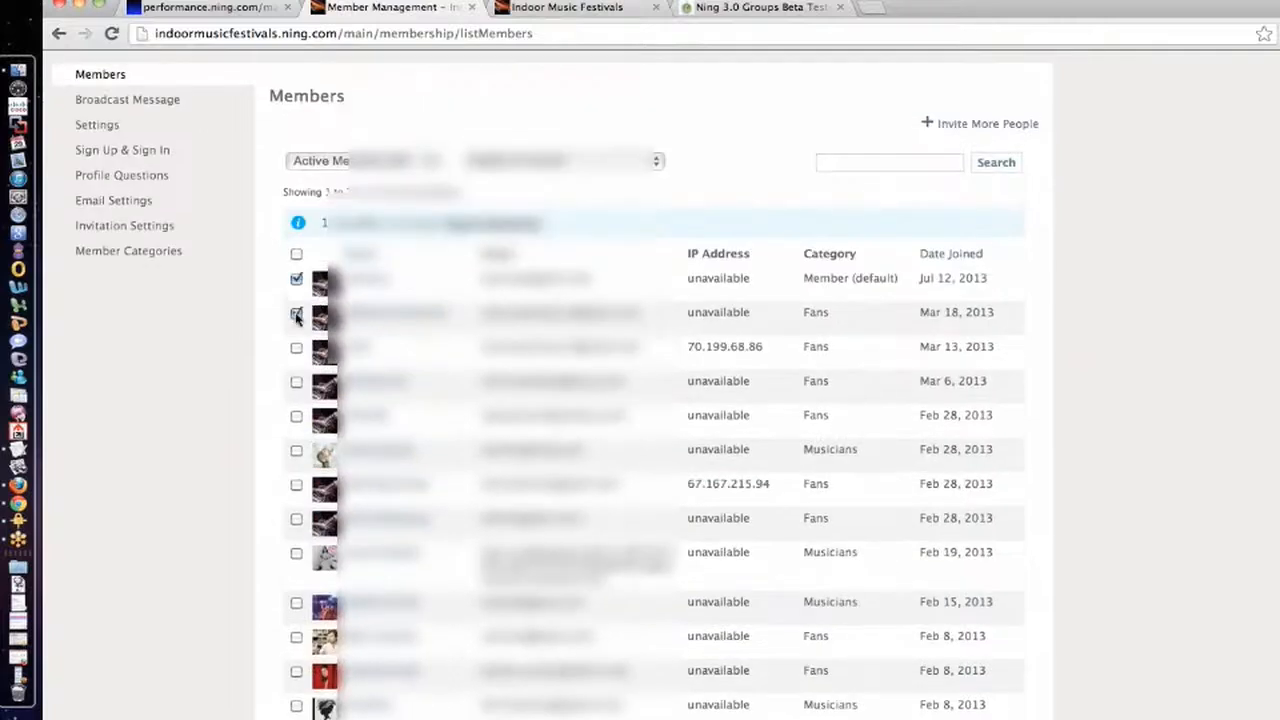
pyautogui.click(296, 312)
pyautogui.click(296, 346)
pyautogui.click(296, 381)
pyautogui.click(296, 416)
pyautogui.click(296, 450)
pyautogui.click(296, 484)
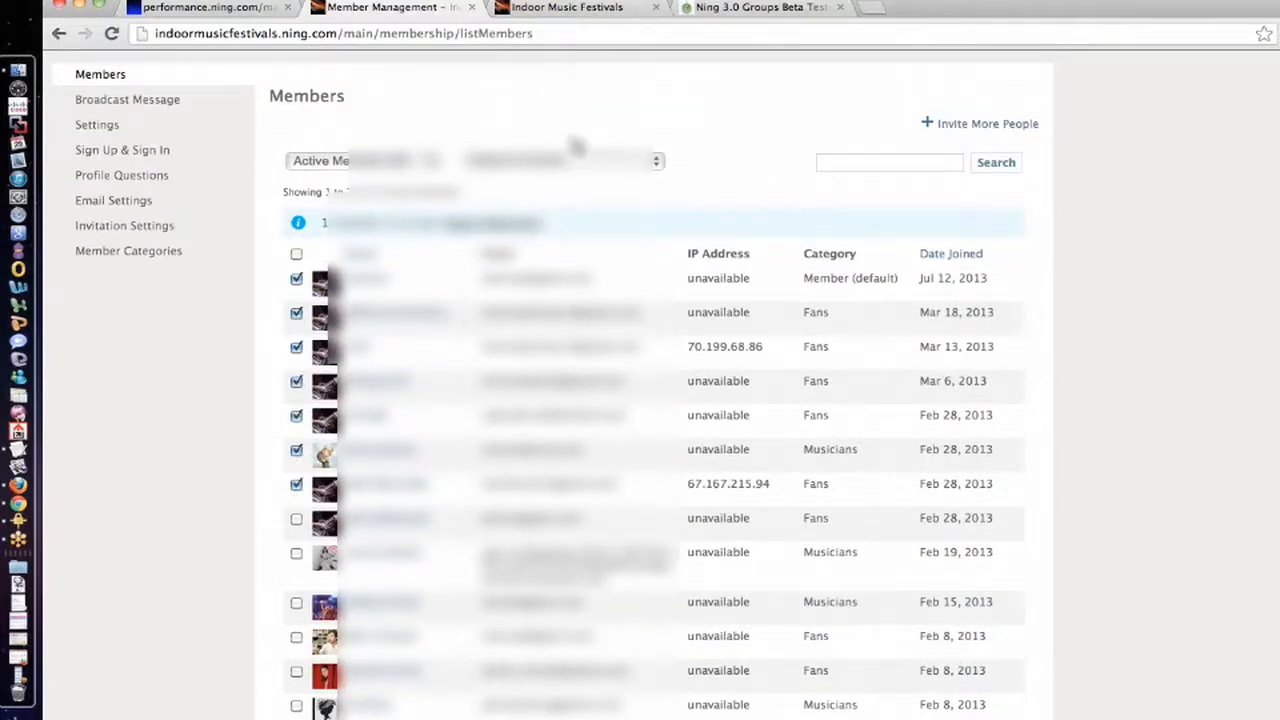
pyautogui.click(575, 160)
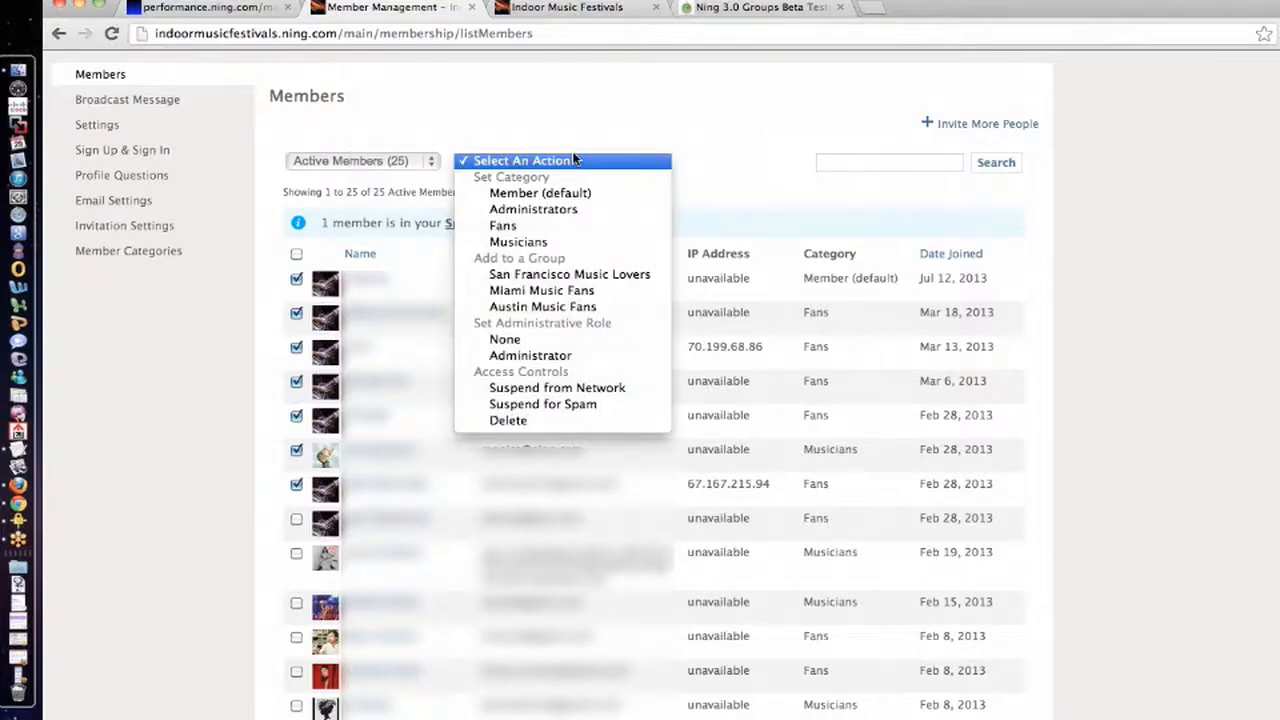
pyautogui.click(565, 275)
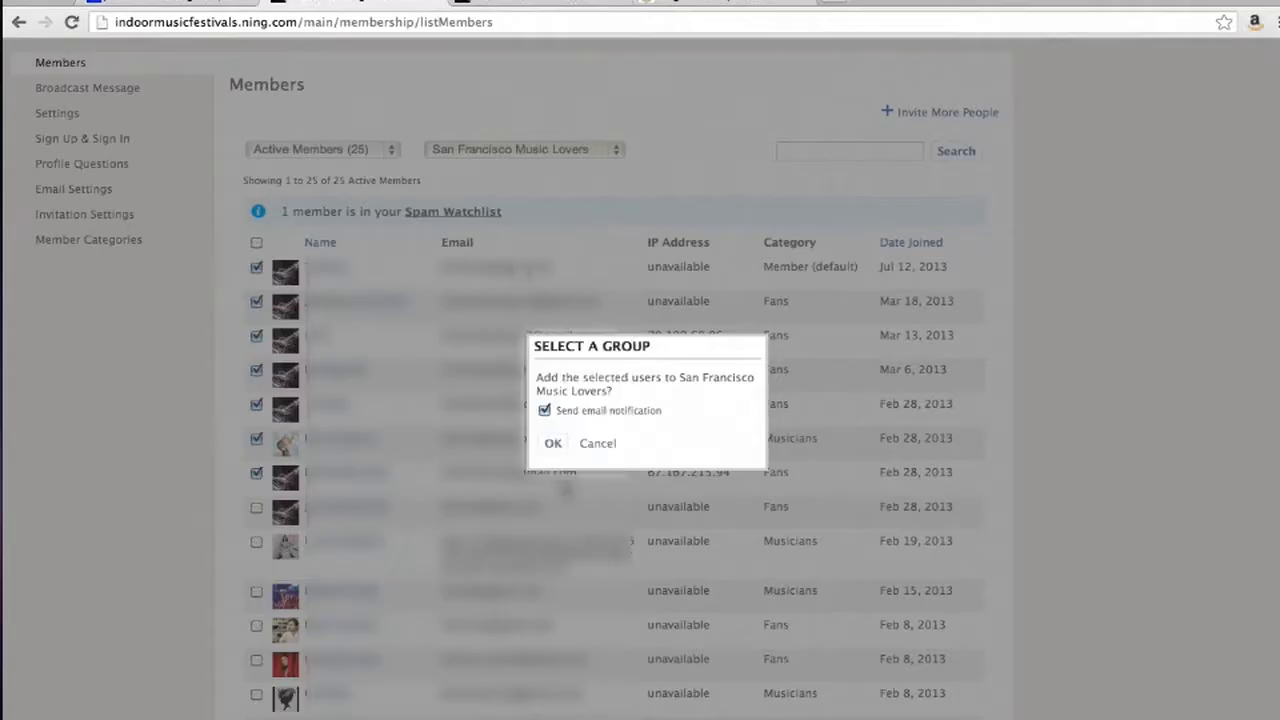
pyautogui.click(553, 444)
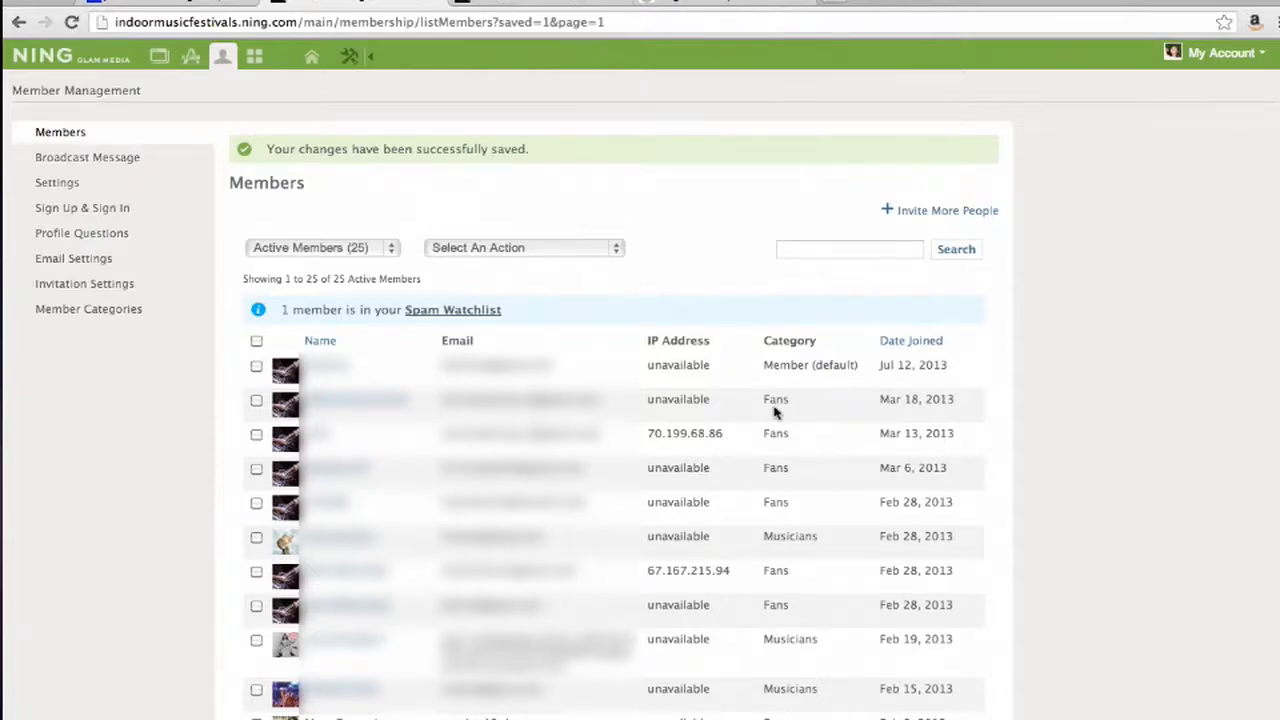
# - Return to the site, open San Francisco Music Lovers from IMF Groups, and open the group's member management
pyautogui.click(310, 57)
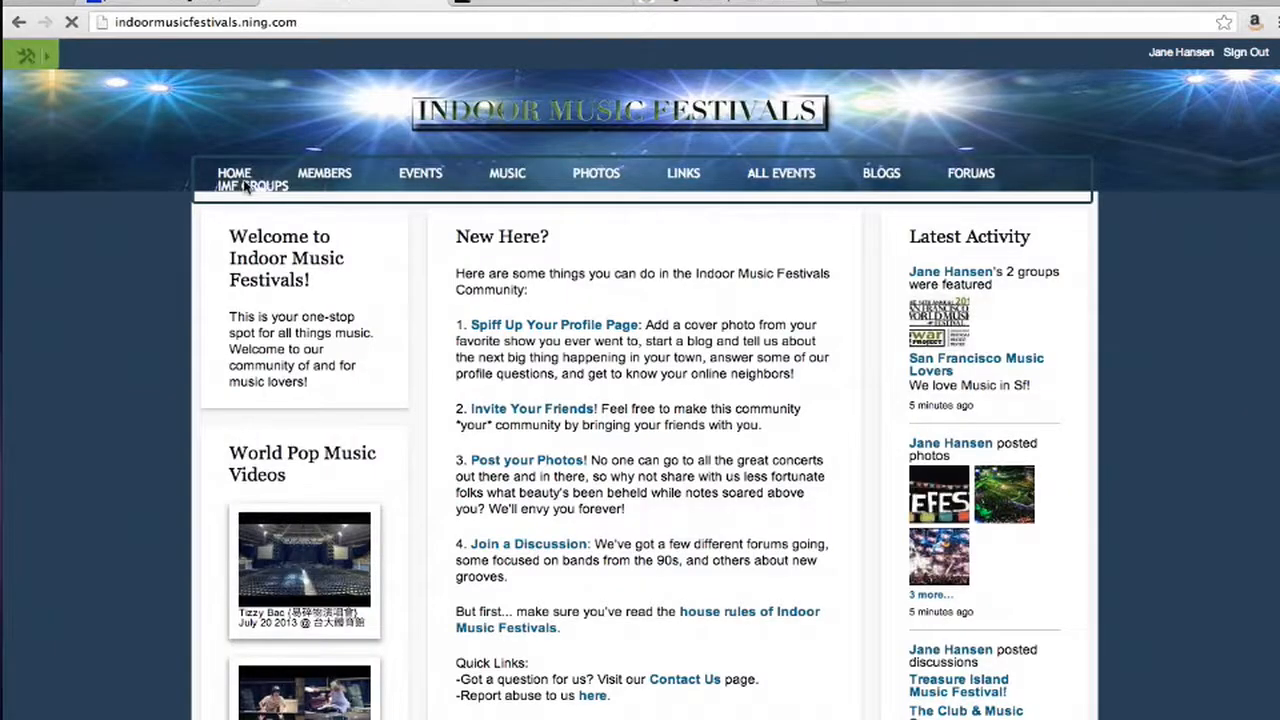
pyautogui.click(247, 187)
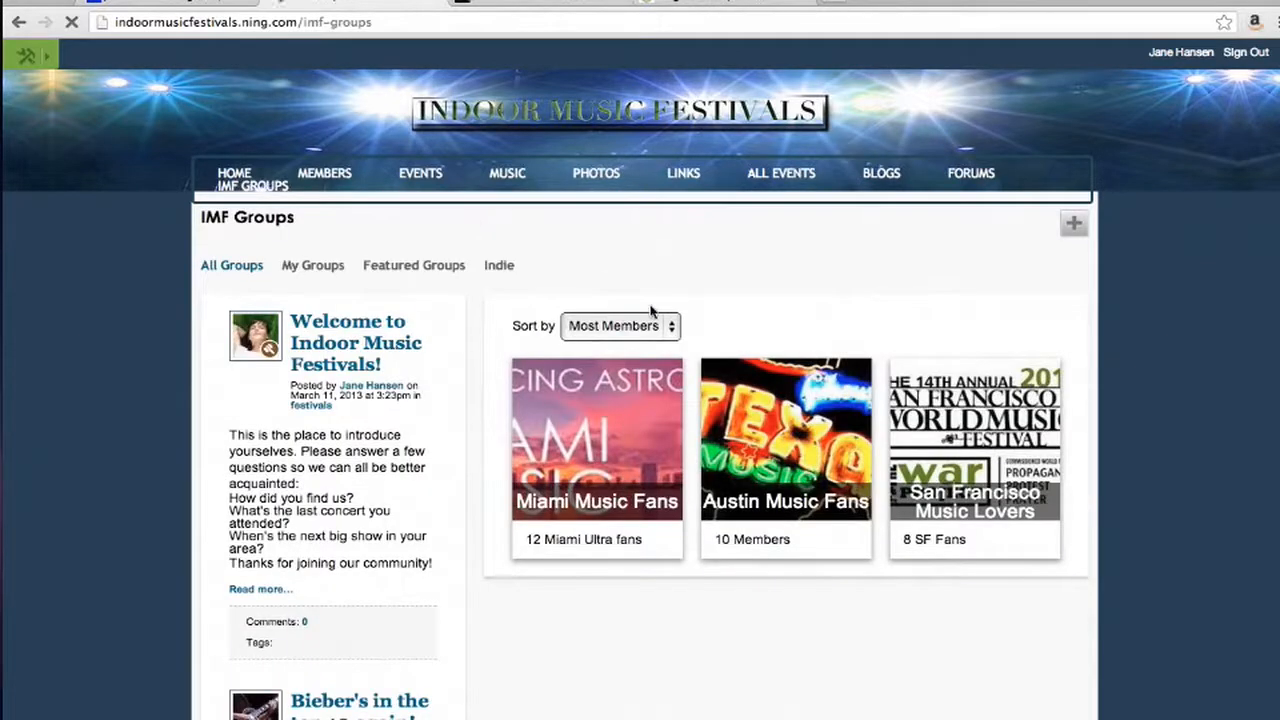
pyautogui.click(910, 437)
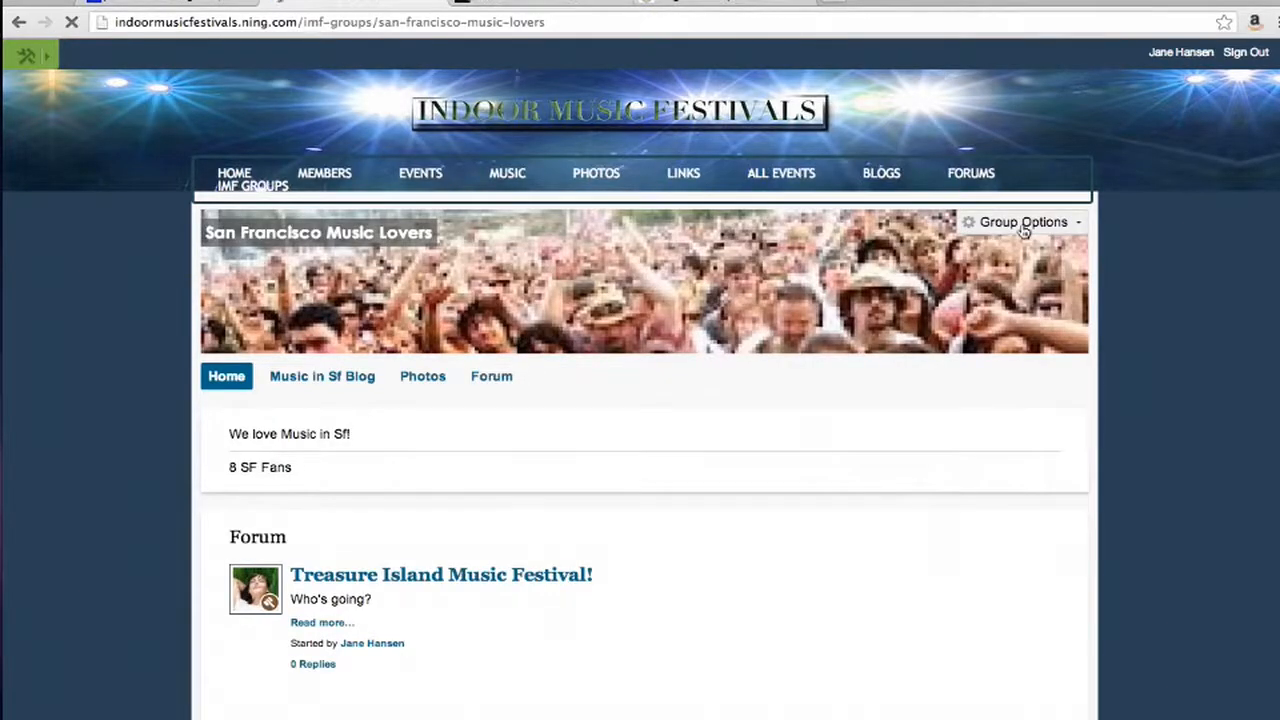
pyautogui.click(1023, 229)
pyautogui.click(1006, 316)
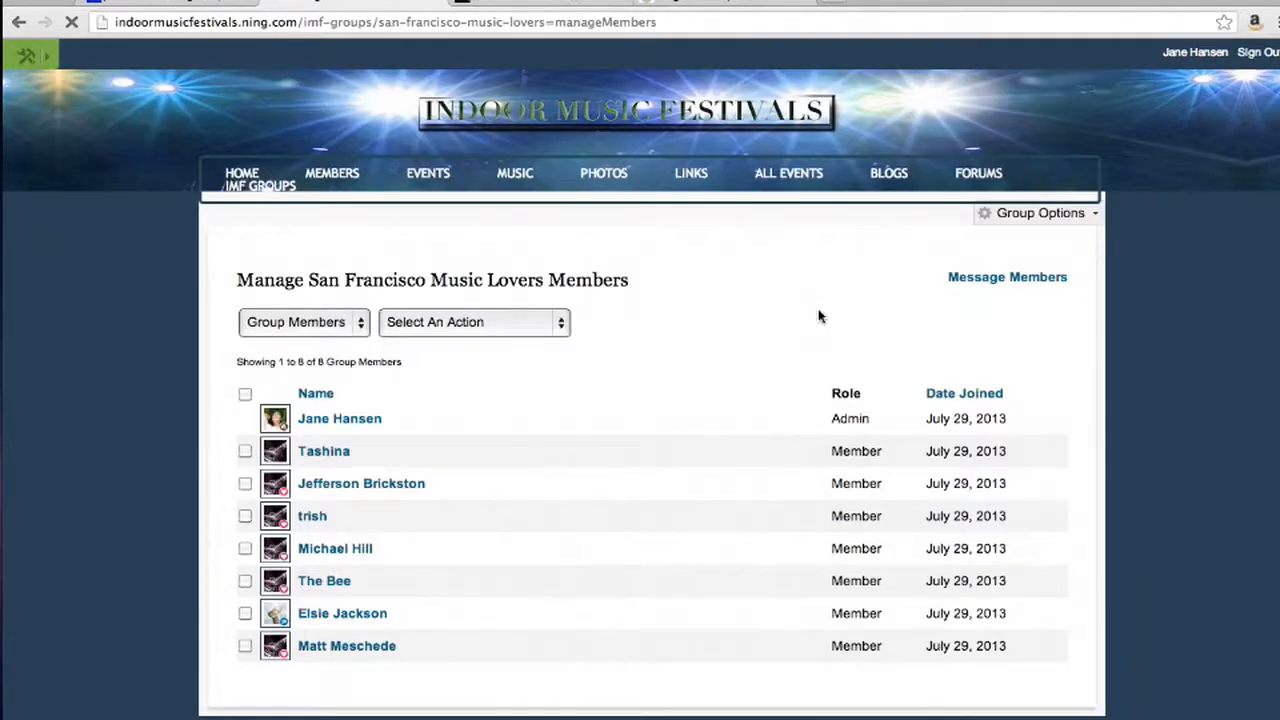
# - Suspend the first listed regular member from the San Francisco Music Lovers group
pyautogui.scroll(-1, 818, 316)
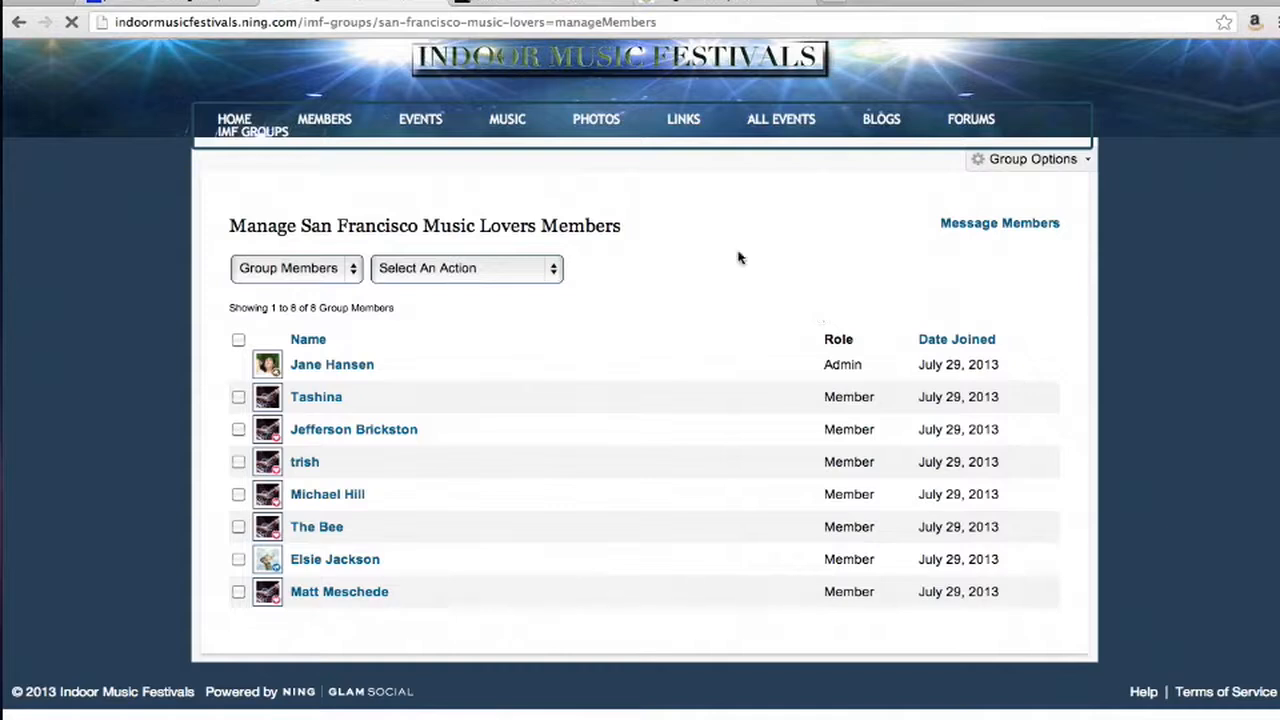
pyautogui.click(523, 277)
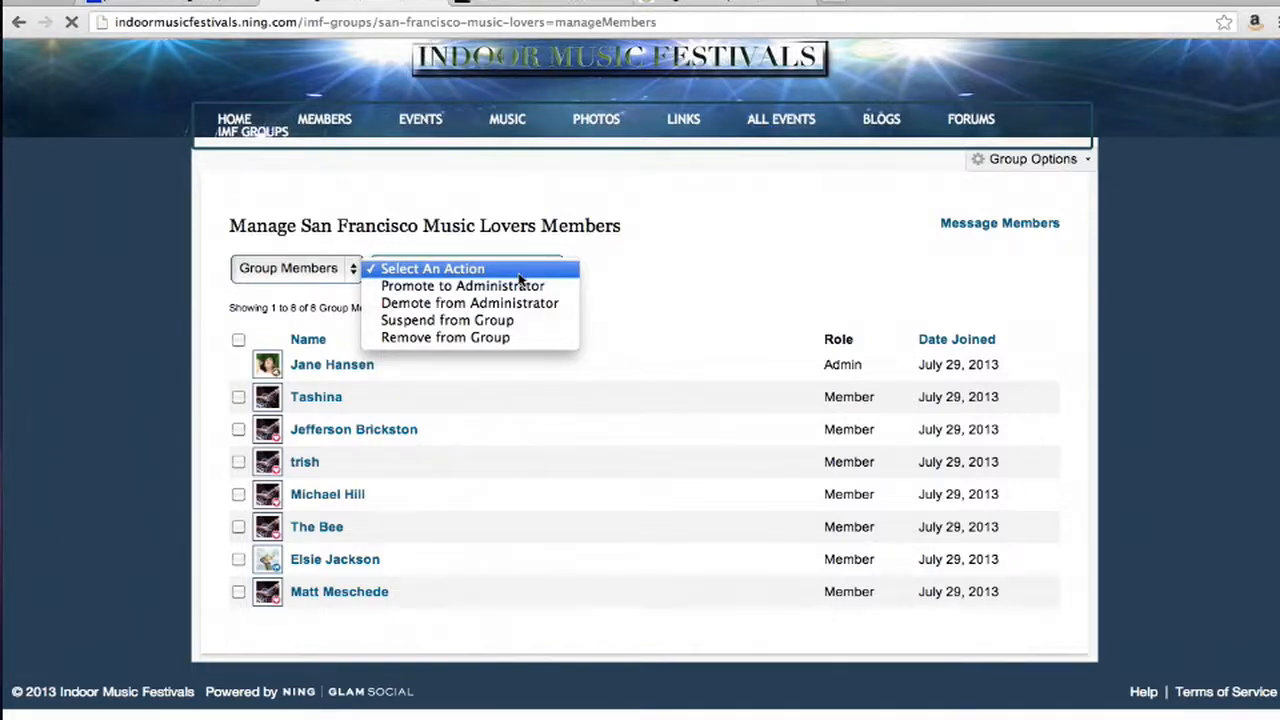
pyautogui.click(239, 398)
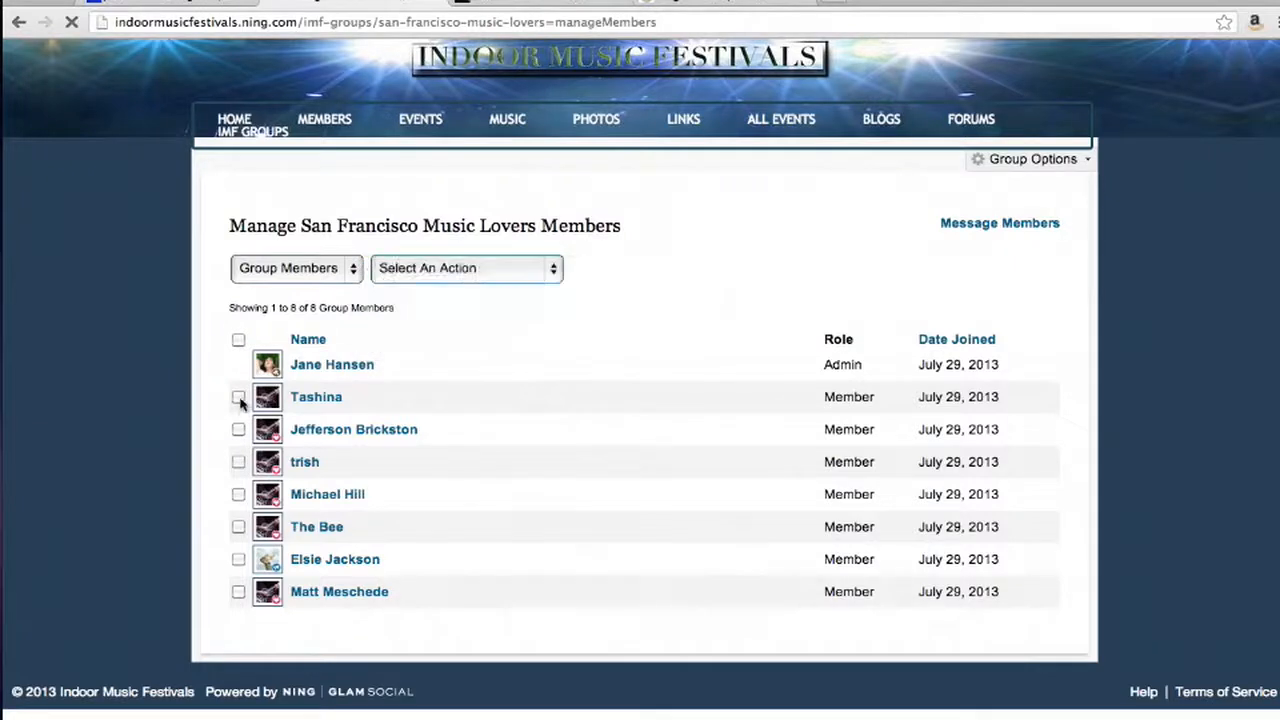
pyautogui.click(238, 397)
pyautogui.click(463, 270)
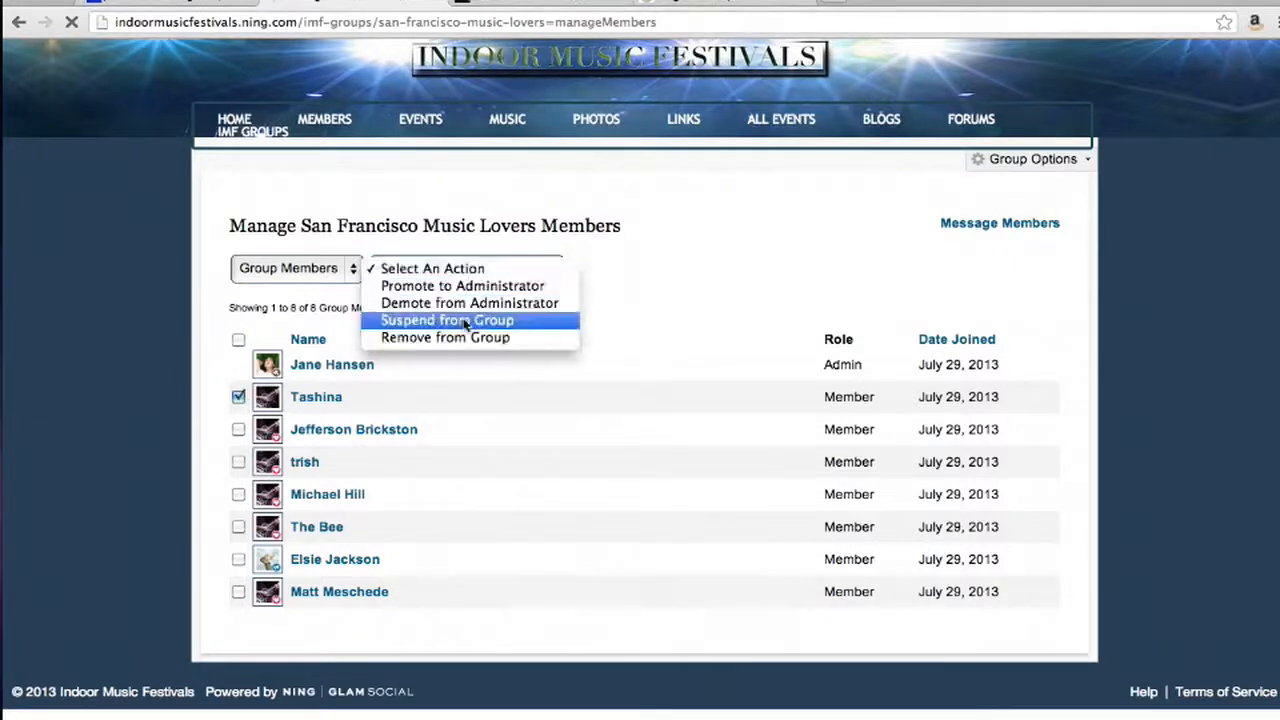
pyautogui.click(463, 322)
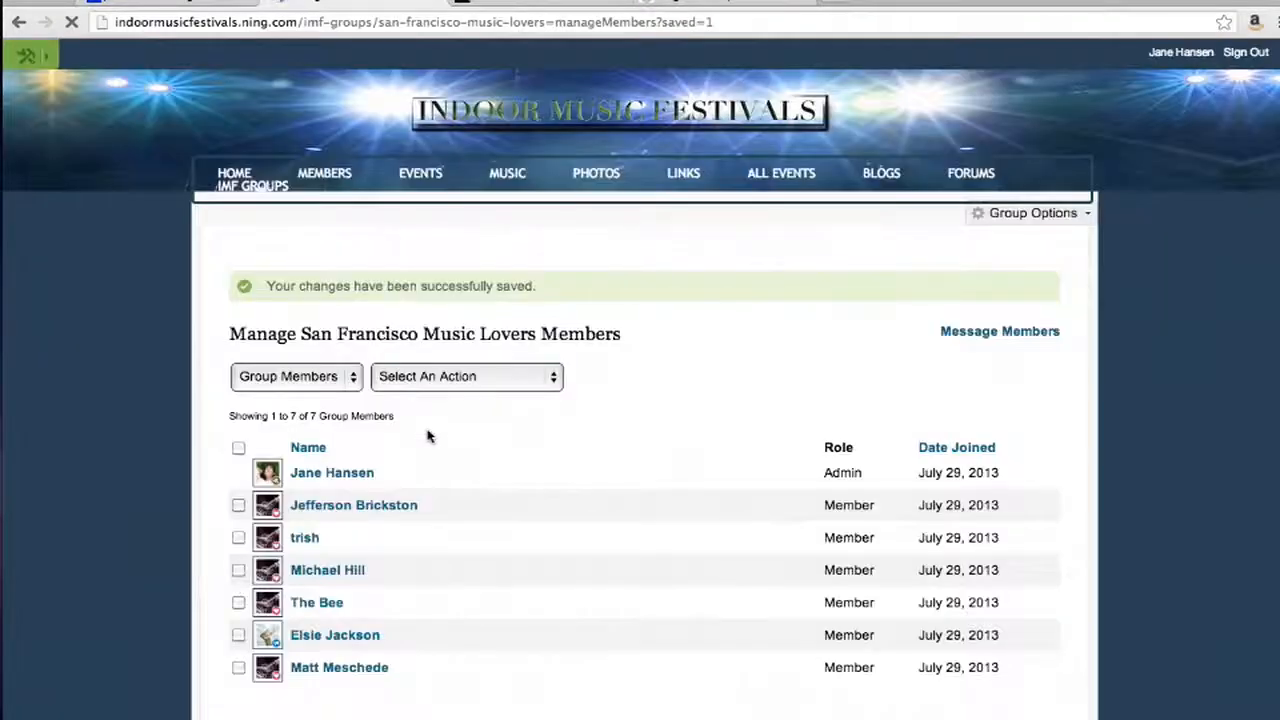
# - Filter the group's member list to suspended users and reinstate the suspended member
pyautogui.scroll(-1, 329, 375)
pyautogui.click(323, 346)
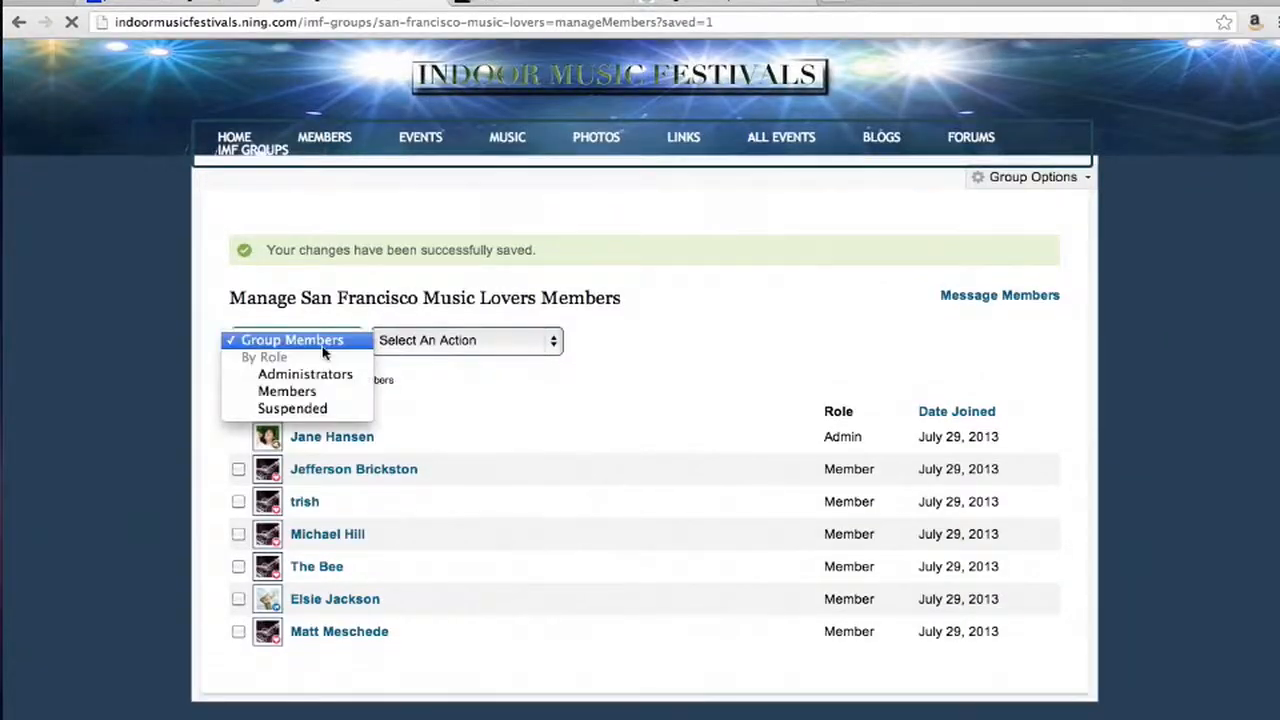
pyautogui.click(321, 410)
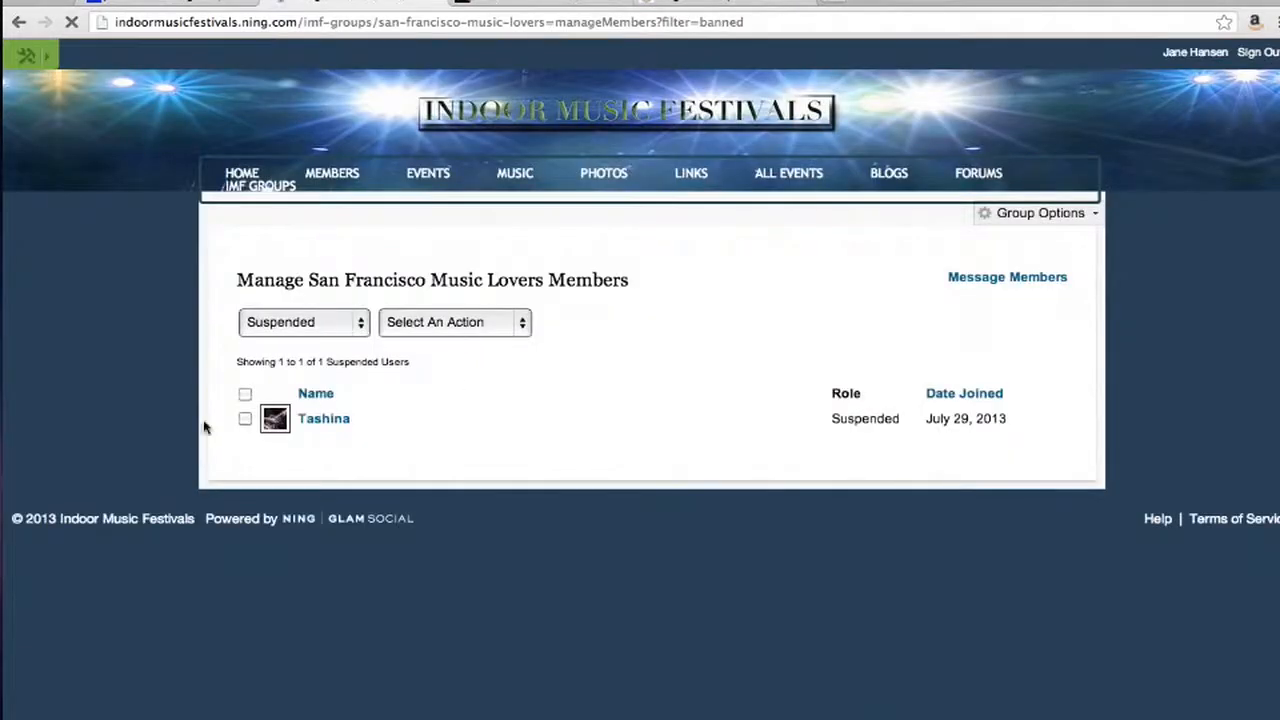
pyautogui.click(245, 418)
pyautogui.click(479, 324)
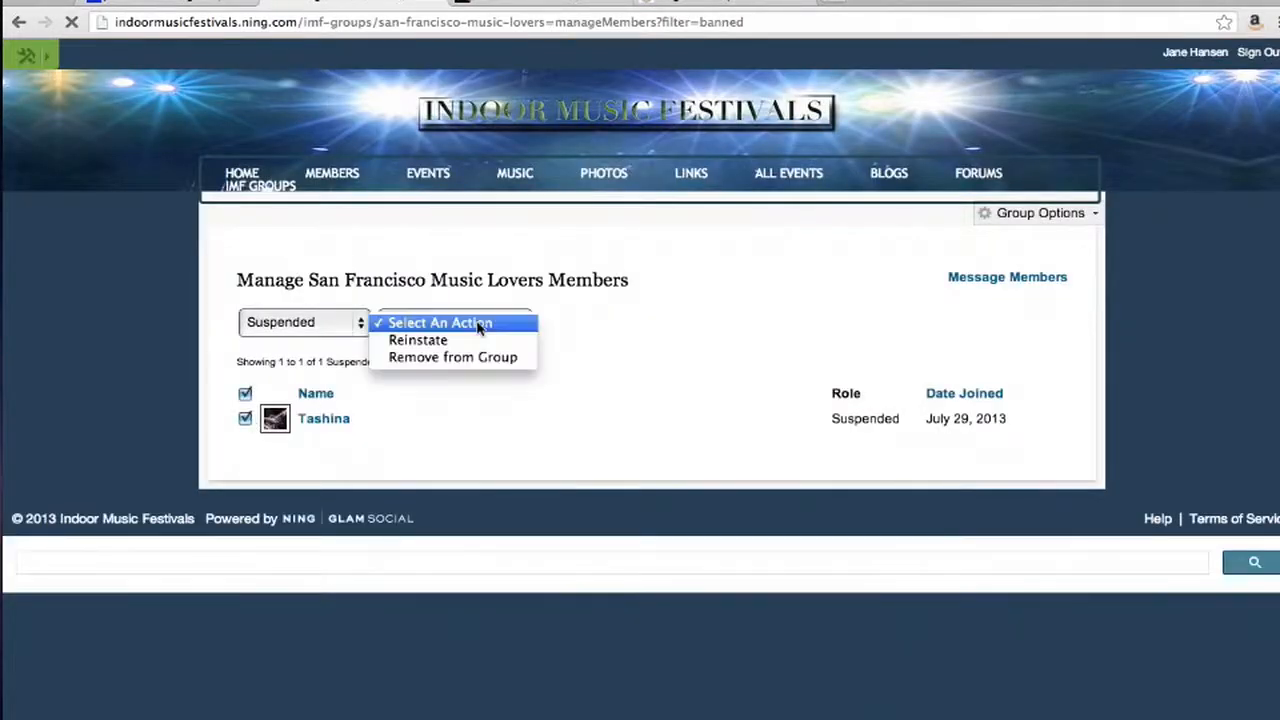
pyautogui.click(478, 342)
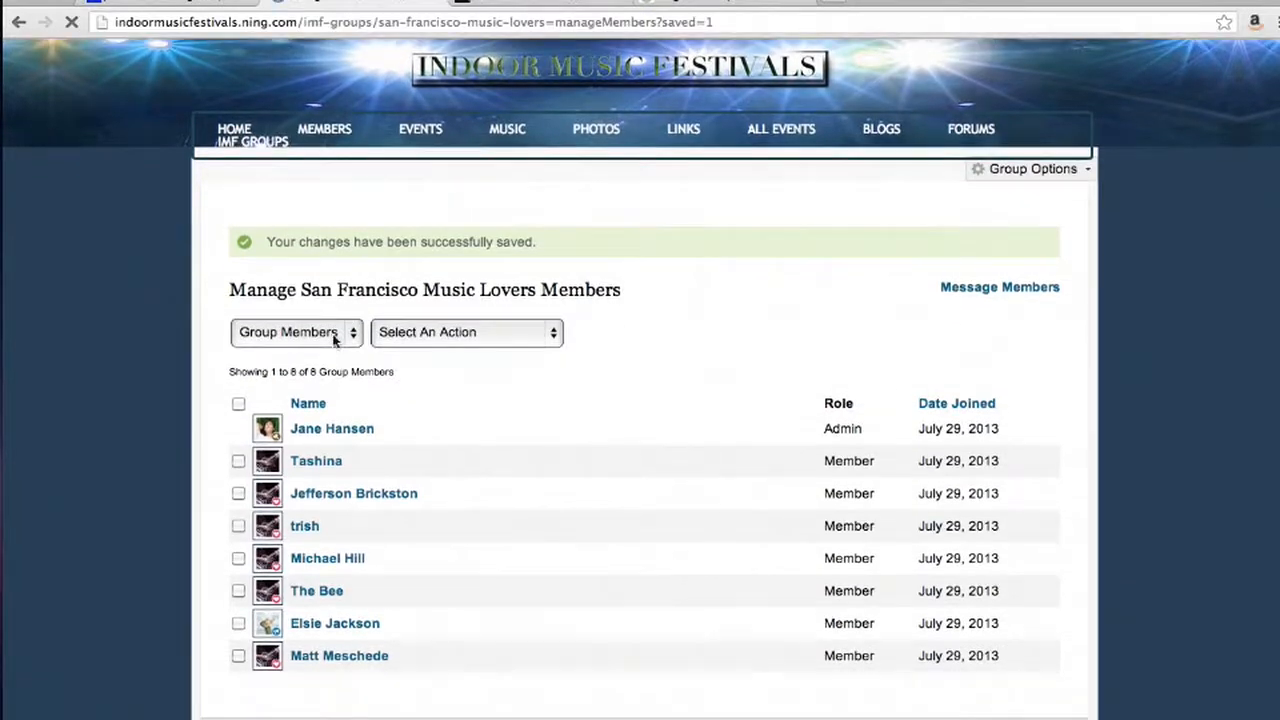
# - Promote the first two regular members in the group's member list to administrator
pyautogui.click(335, 340)
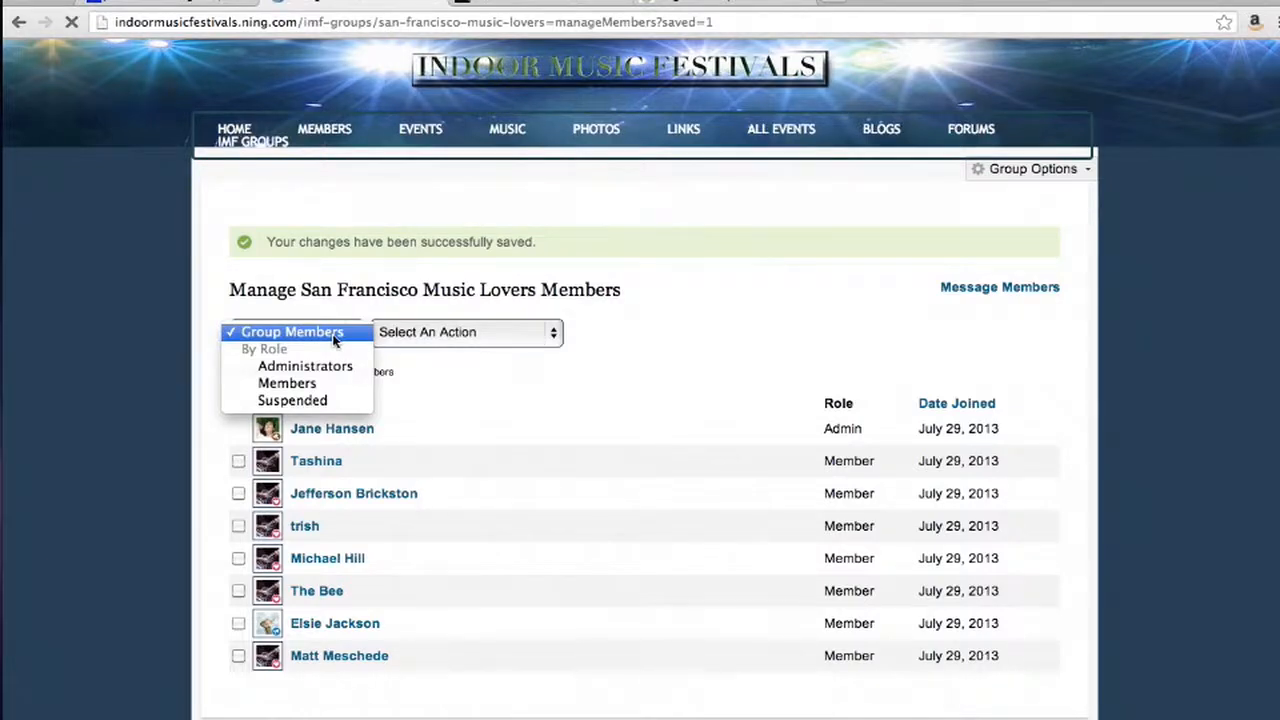
pyautogui.click(335, 340)
pyautogui.click(238, 461)
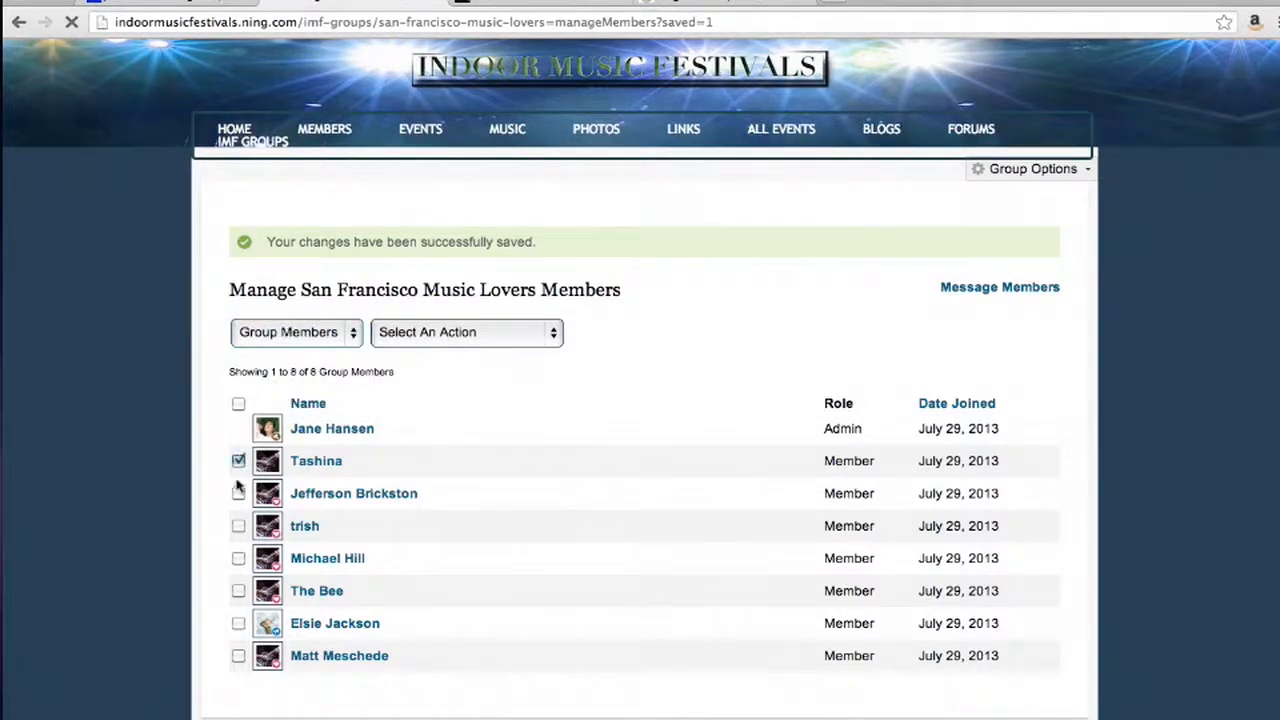
pyautogui.click(238, 492)
pyautogui.click(380, 339)
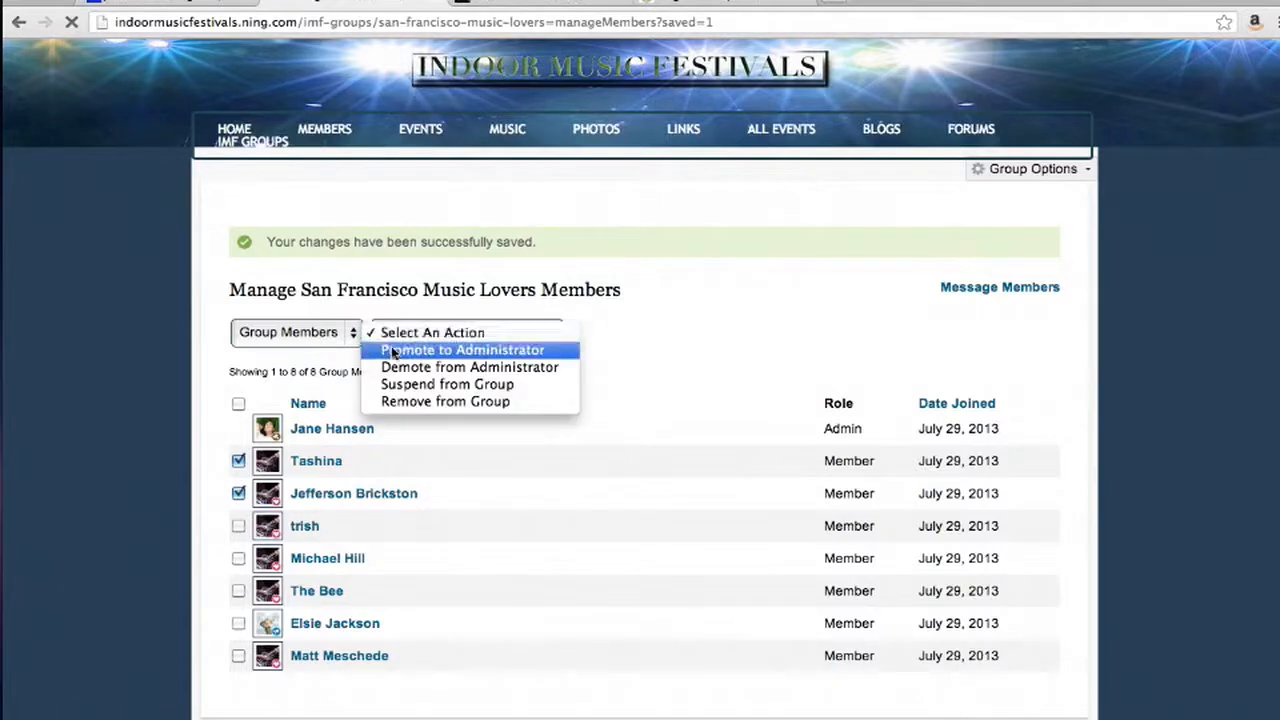
pyautogui.click(393, 351)
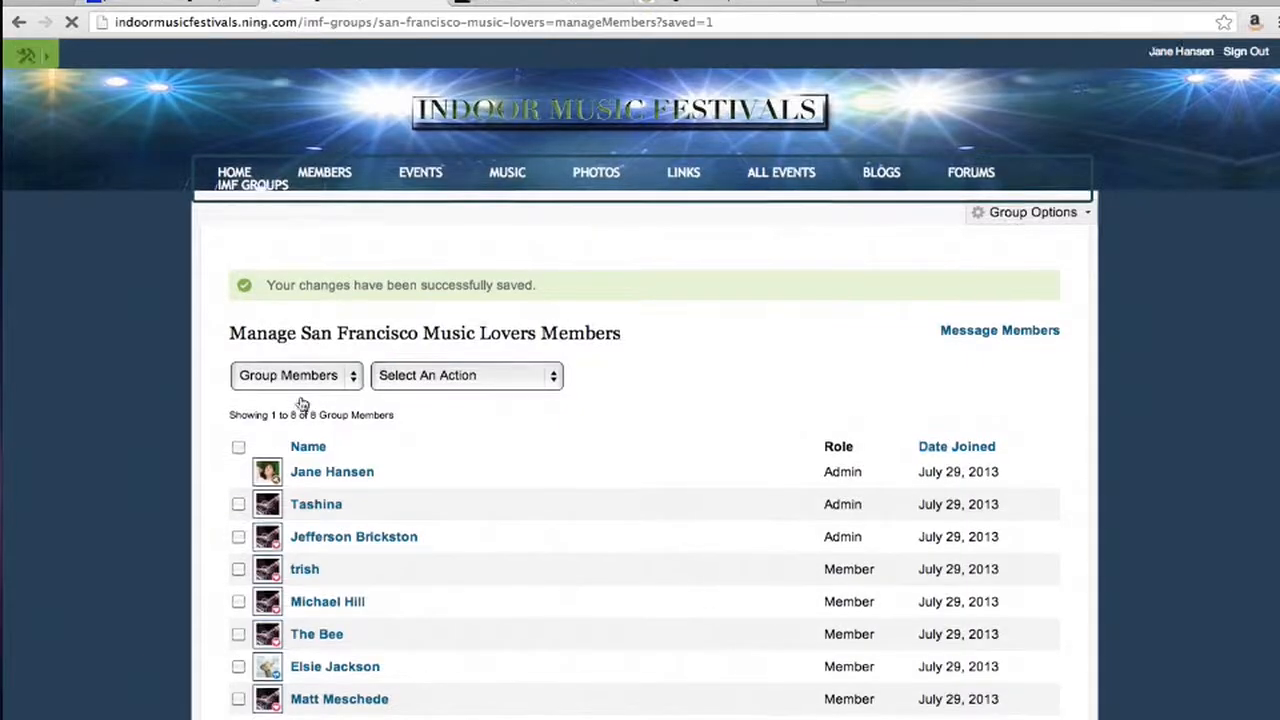
# - Filter the member list to administrators, select all of them and demote them from administrator
pyautogui.scroll(-2, 303, 408)
pyautogui.click(290, 294)
pyautogui.click(288, 331)
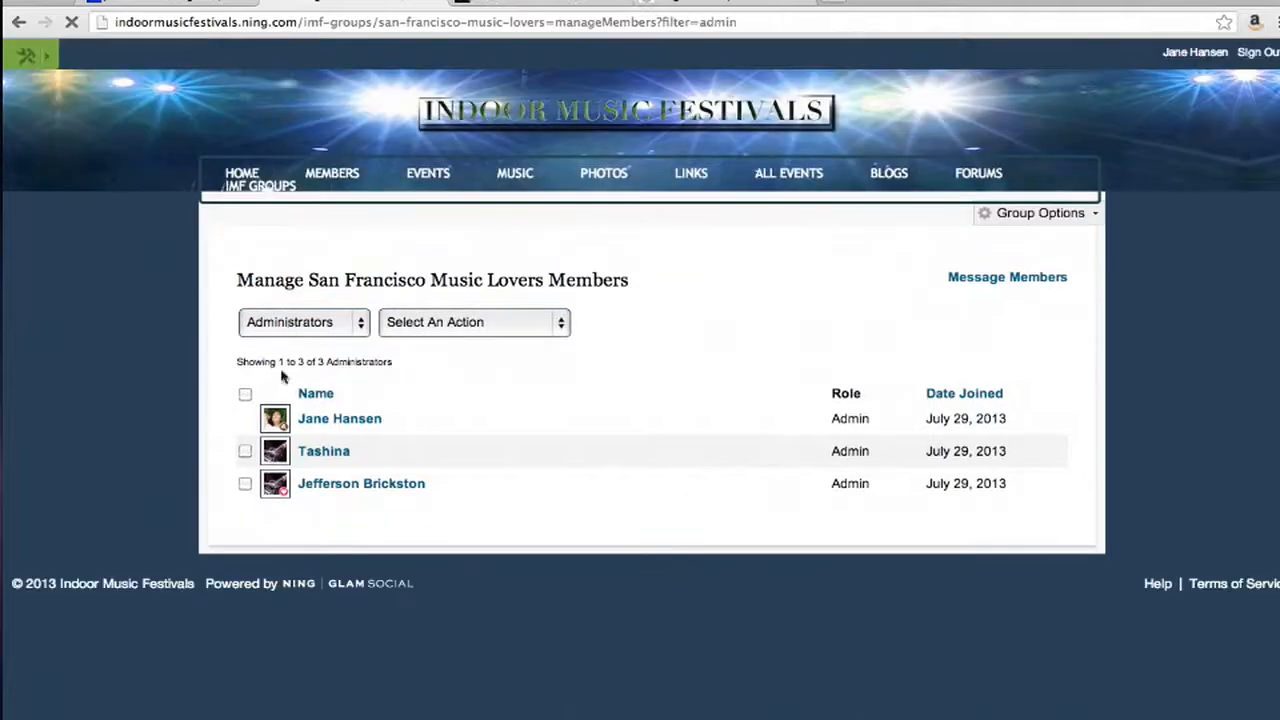
pyautogui.click(245, 394)
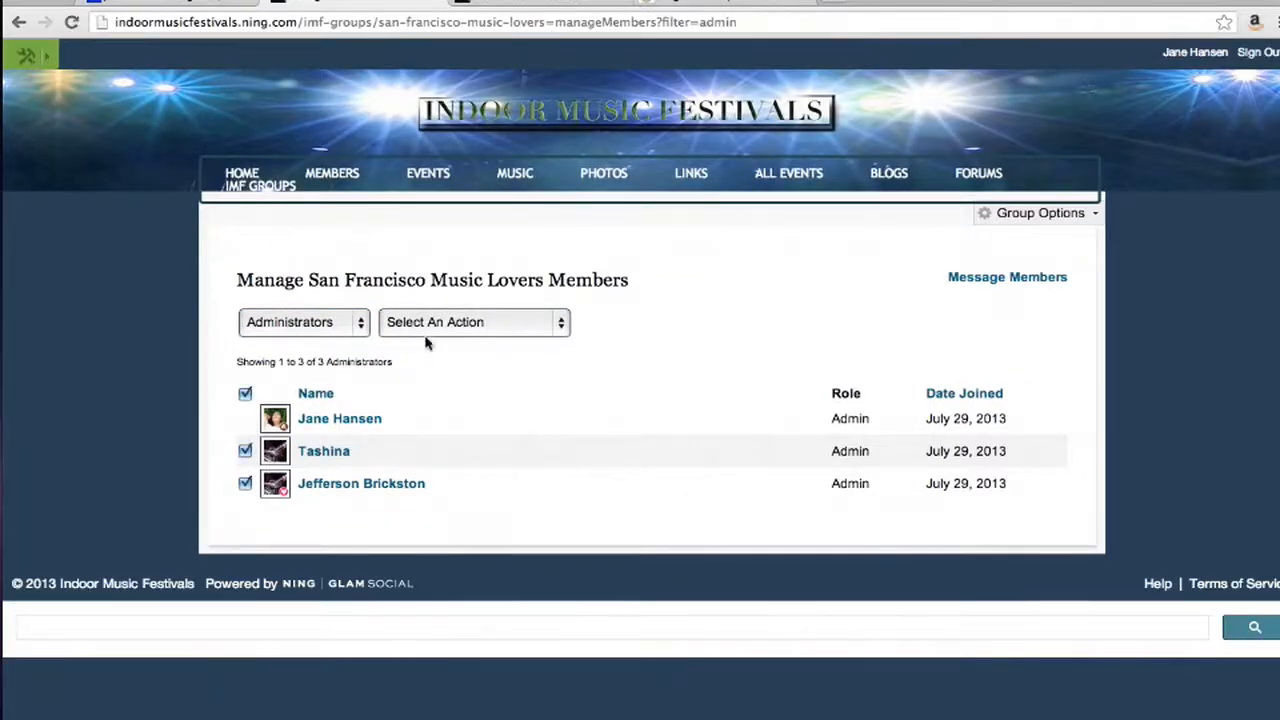
pyautogui.click(432, 333)
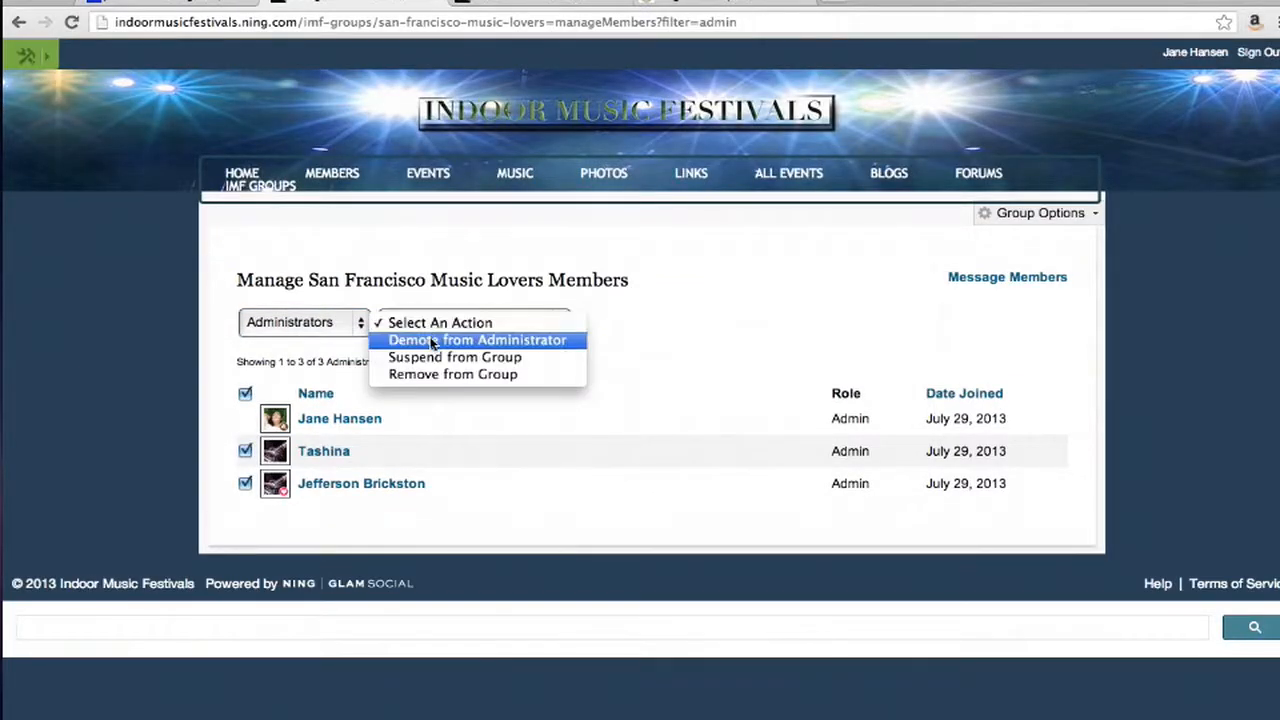
pyautogui.click(432, 341)
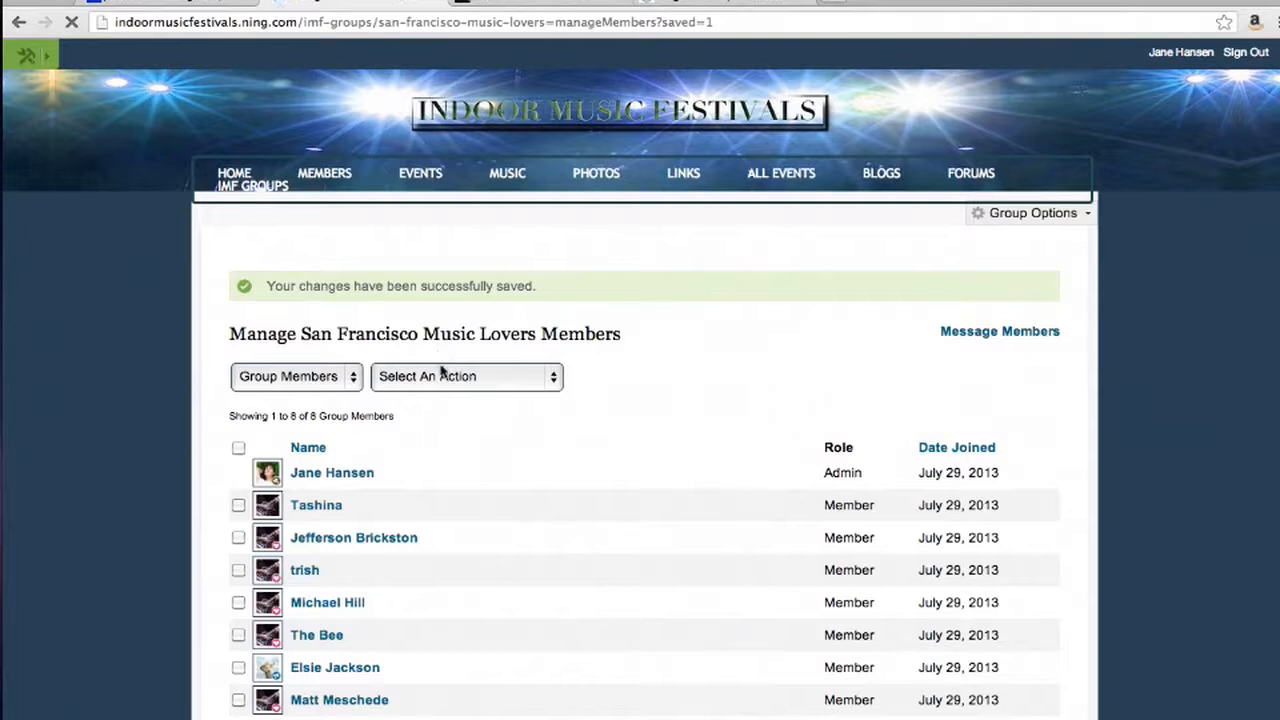
# - View the form for messaging the group's members, then dismiss it without sending a message
pyautogui.scroll(-2, 441, 372)
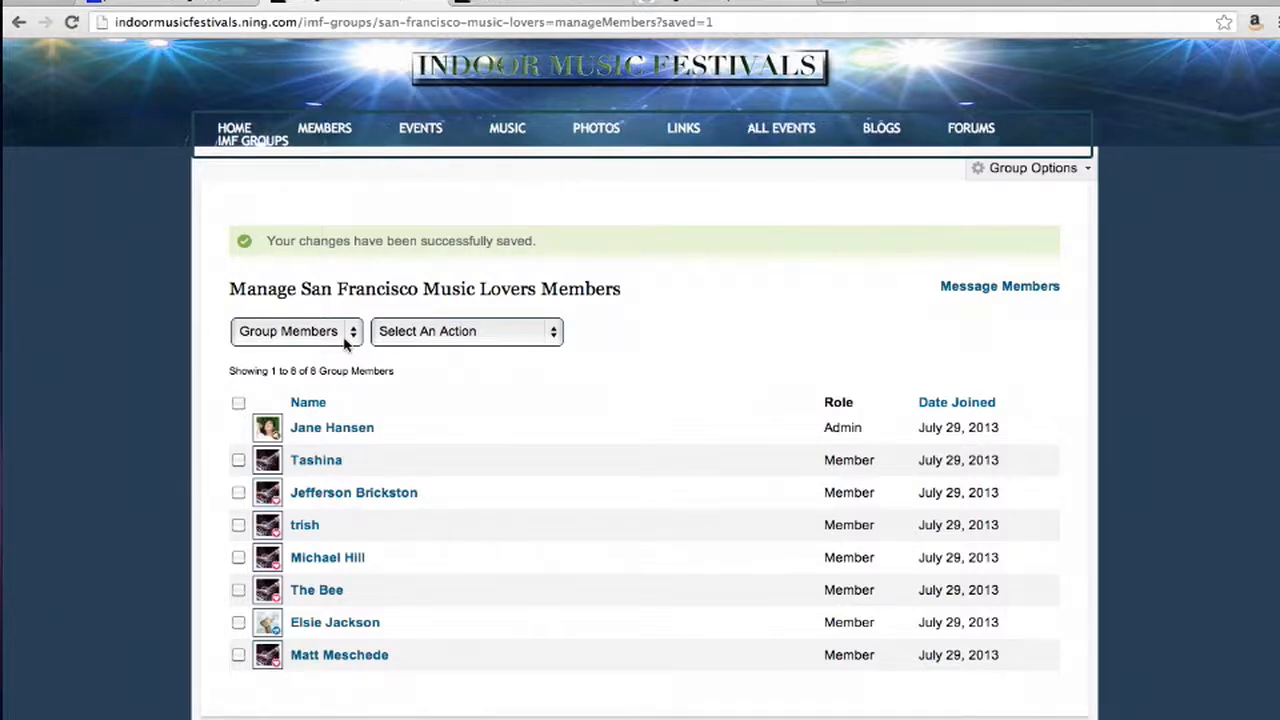
pyautogui.click(1000, 287)
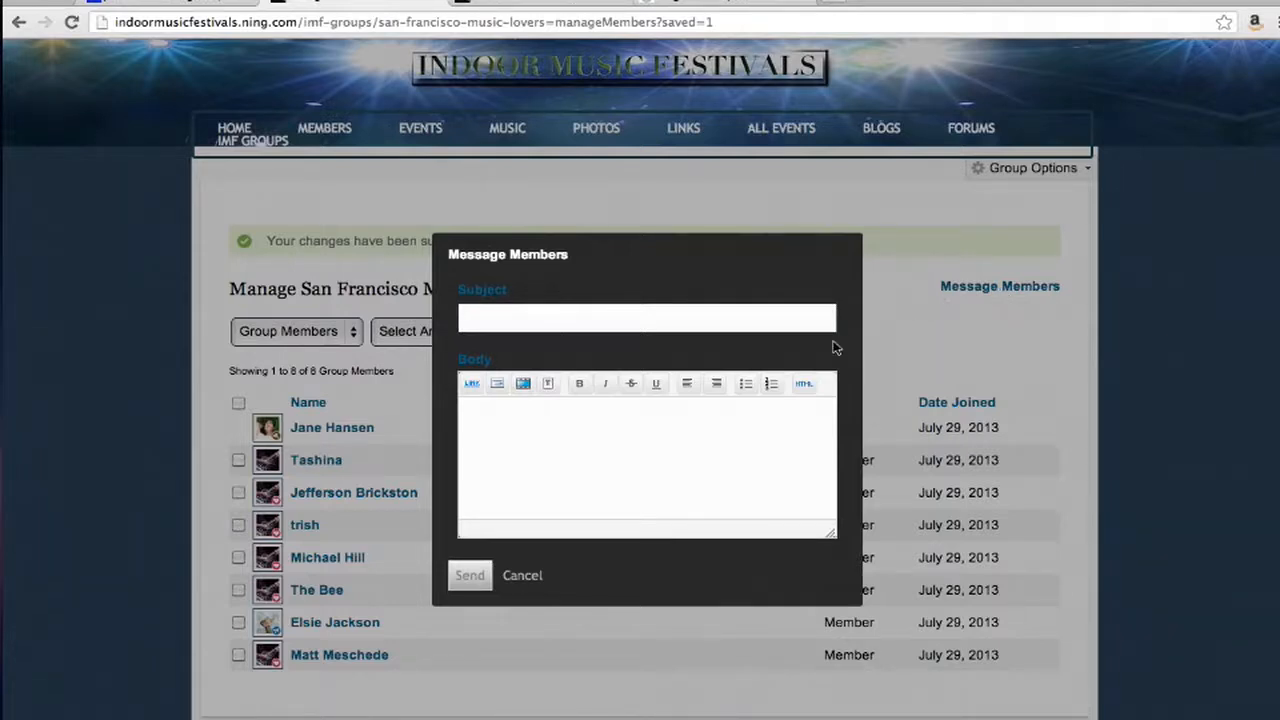
pyautogui.click(522, 576)
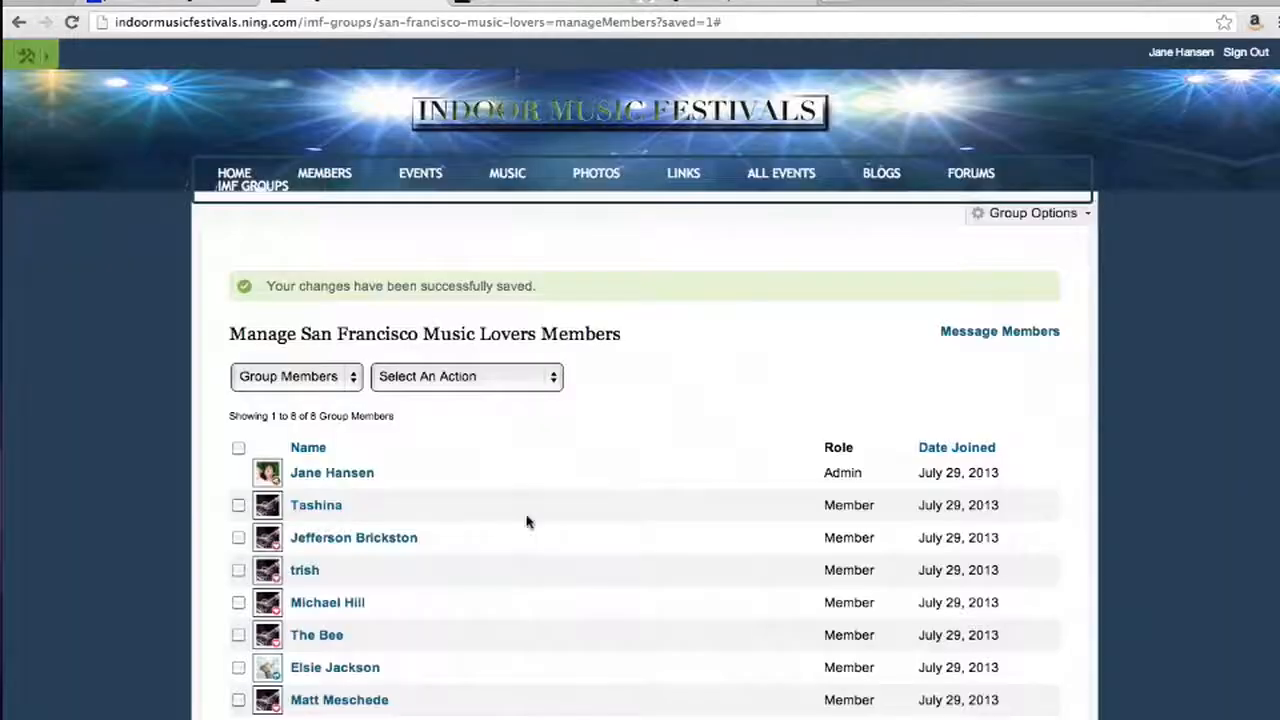
# - Go to the San Francisco Music Lovers home page and from there back to the IMF Groups listing
pyautogui.click(1016, 216)
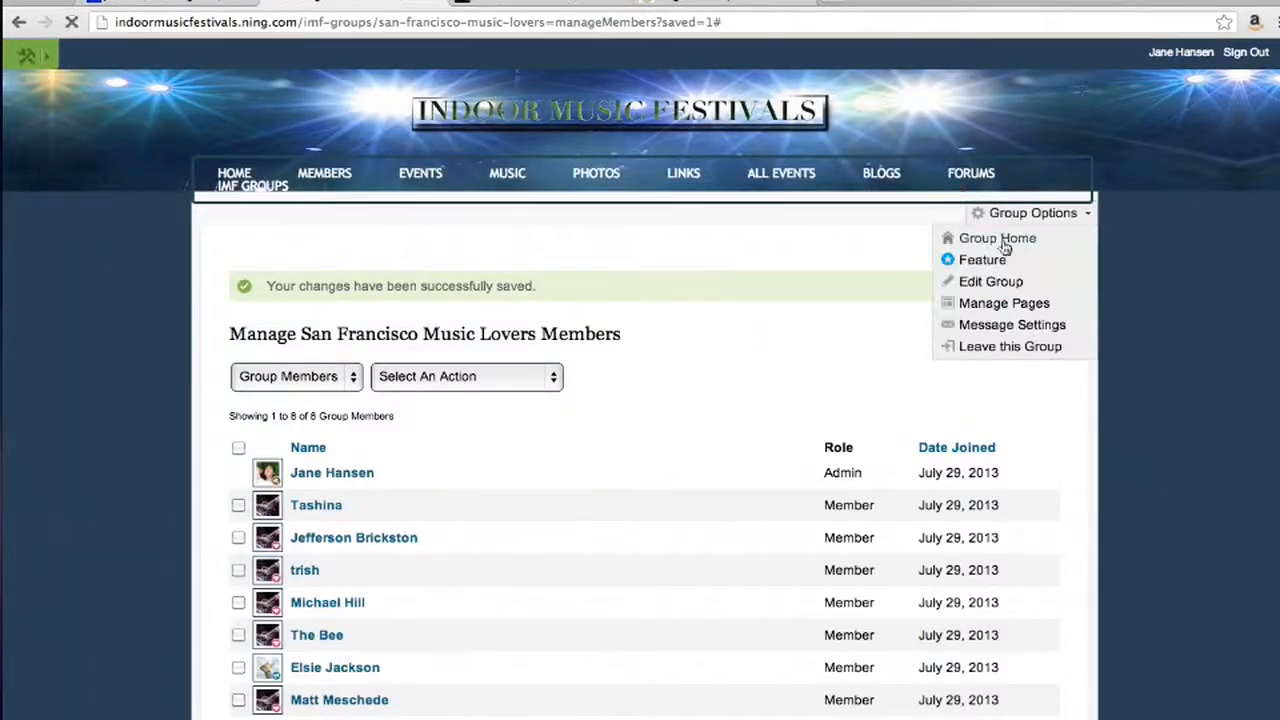
pyautogui.click(1005, 244)
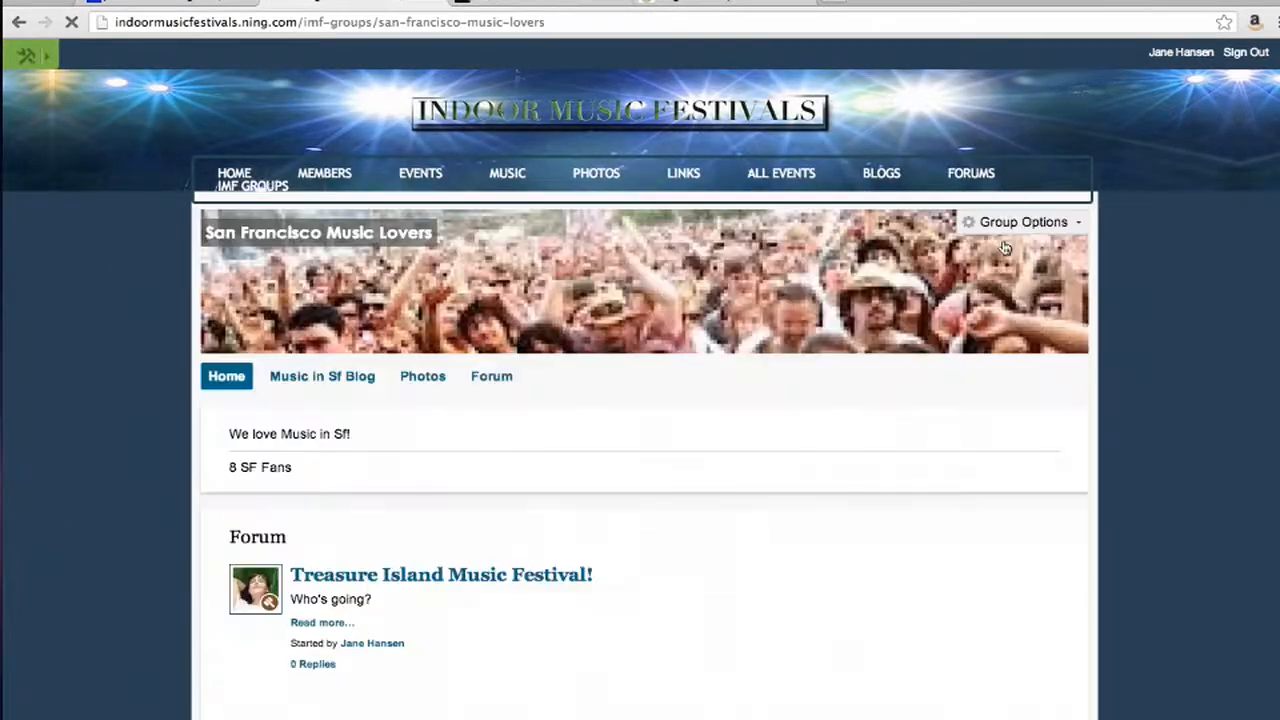
pyautogui.click(252, 186)
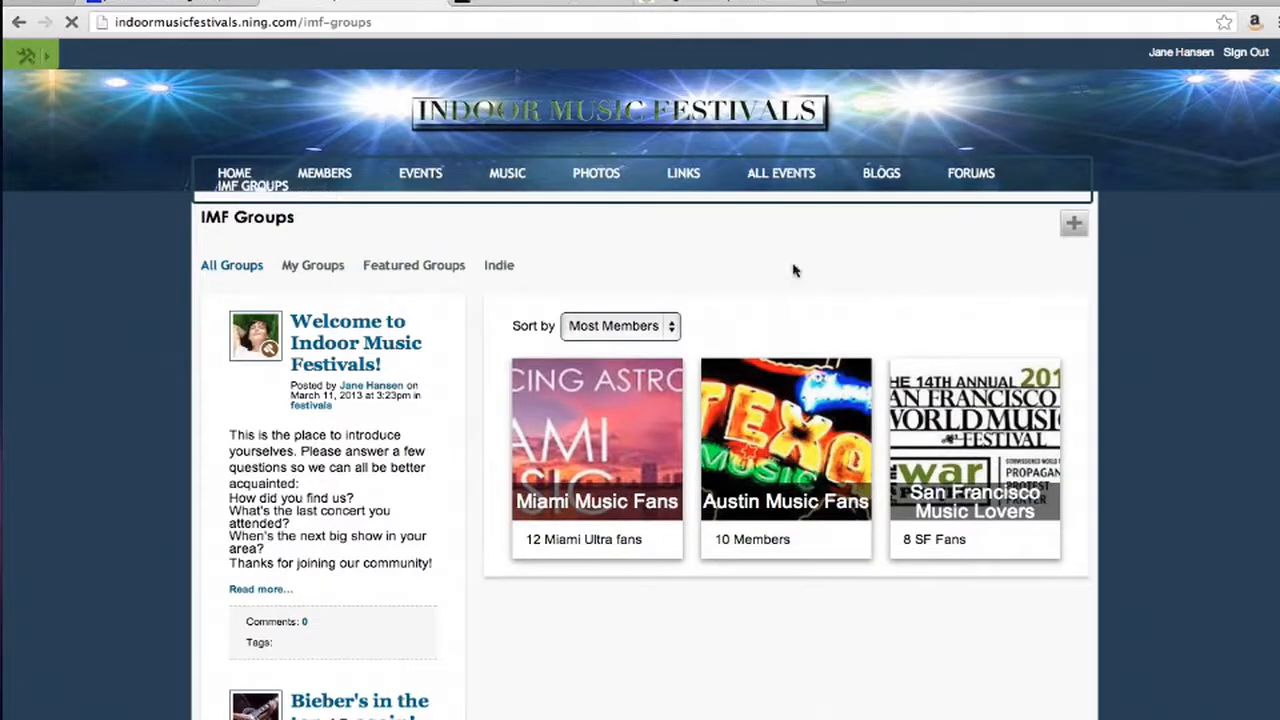
pyautogui.scroll(-1, 793, 270)
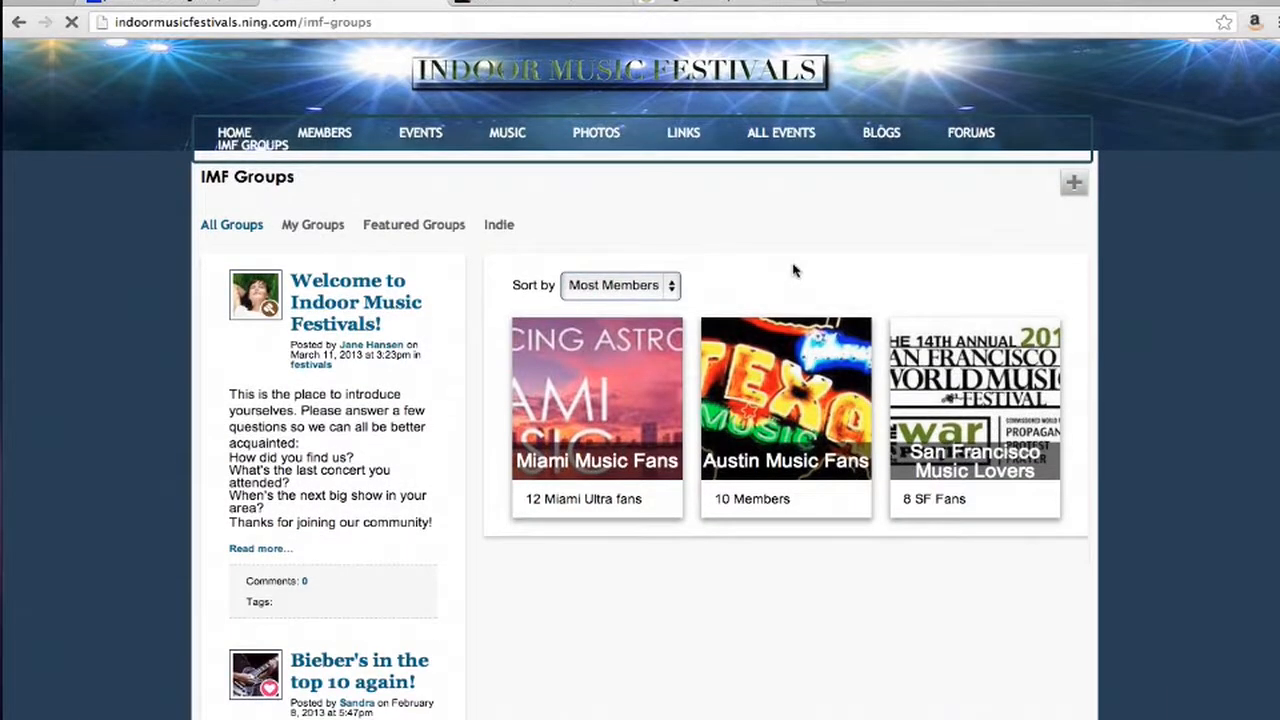